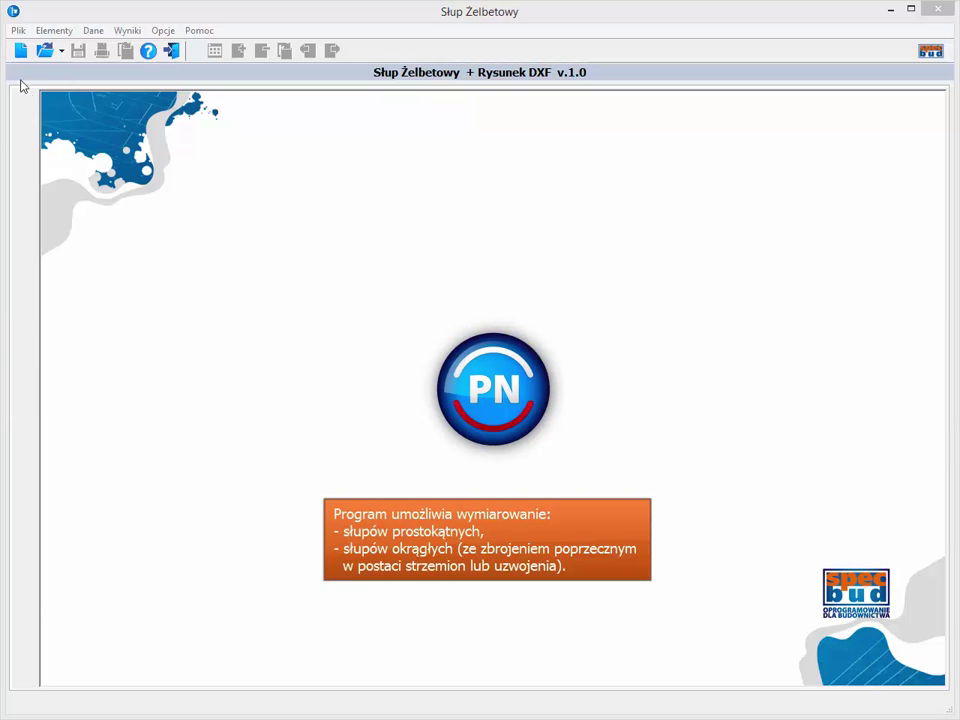
Step: Create a new column project with the default 3,30 m storey height and buckling factors 2,00
left_click(19, 51)
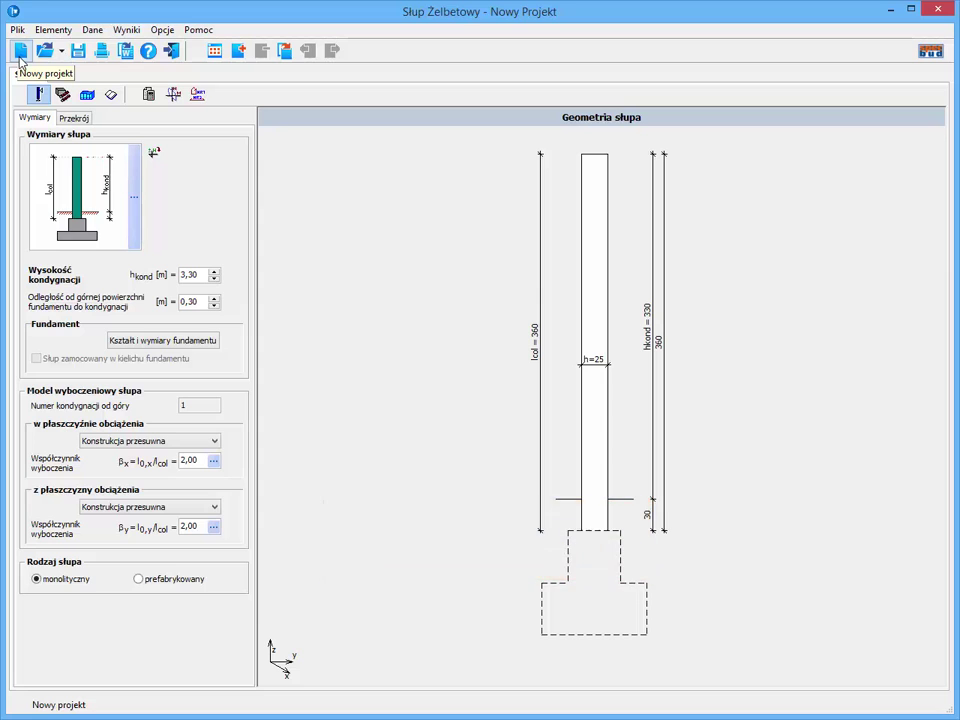
Step: Frame the column with beams top and bottom, with storey height 3,50 m and storey number 2
left_click(133, 196)
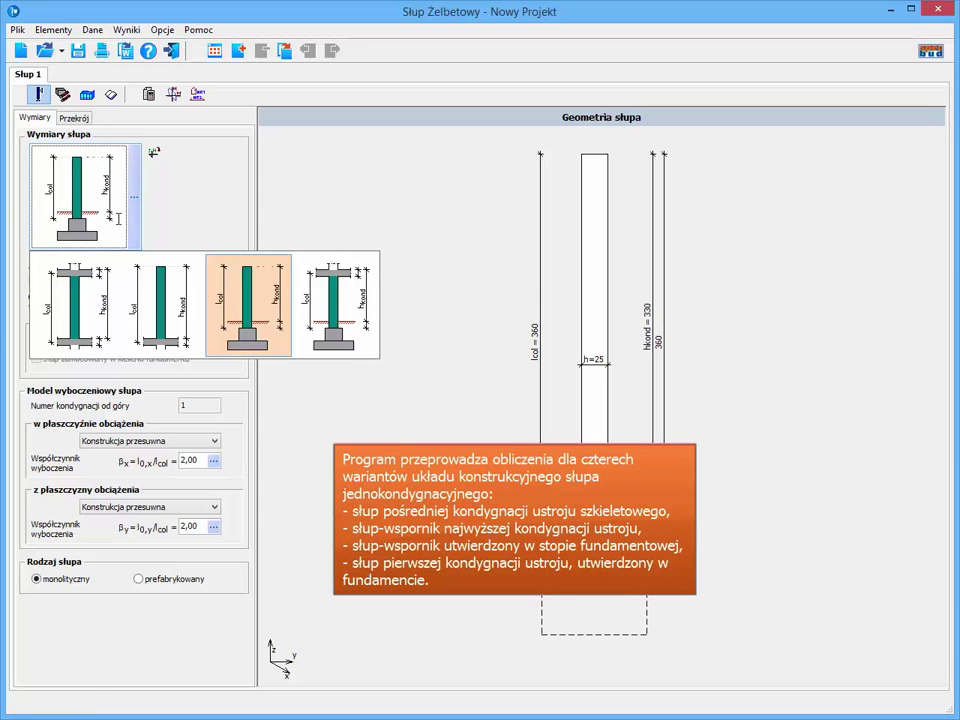
left_click(108, 308)
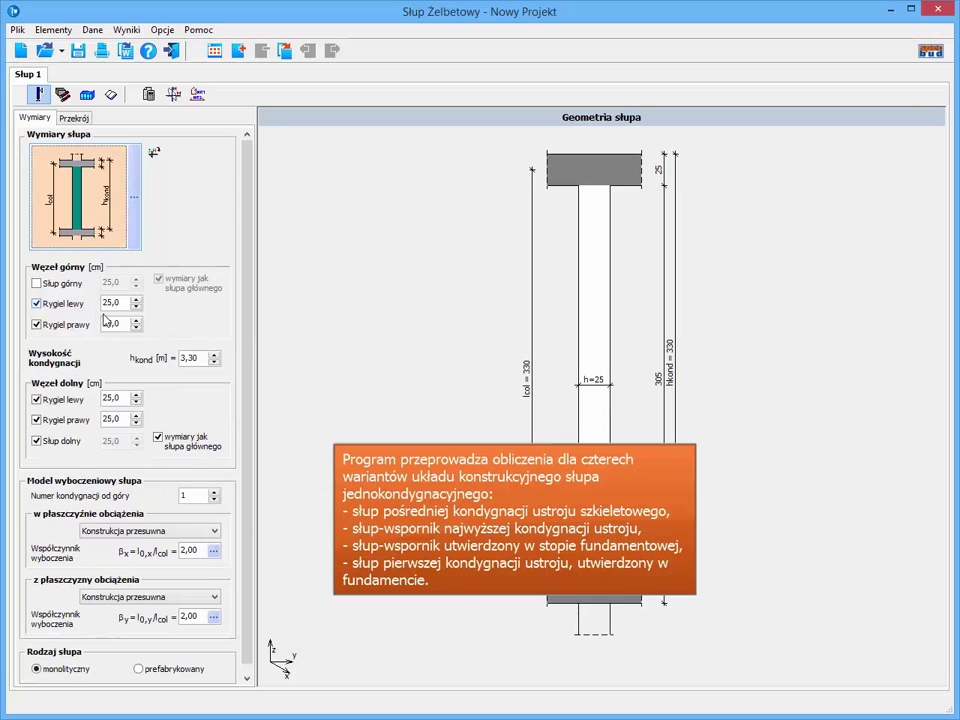
double_click(200, 358)
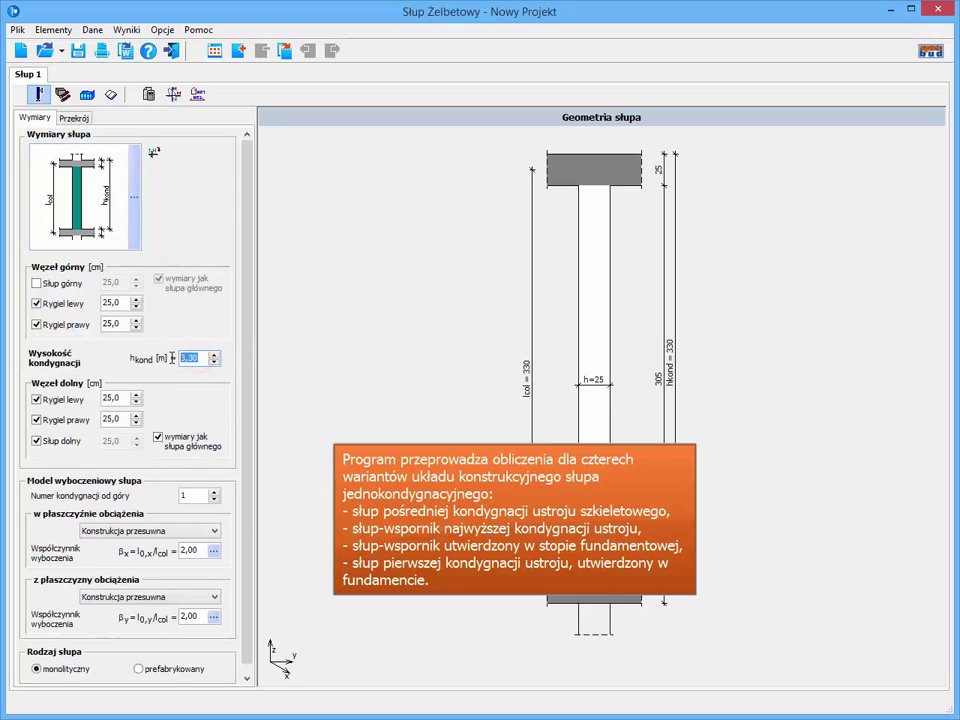
type("3,5")
key("Tab")
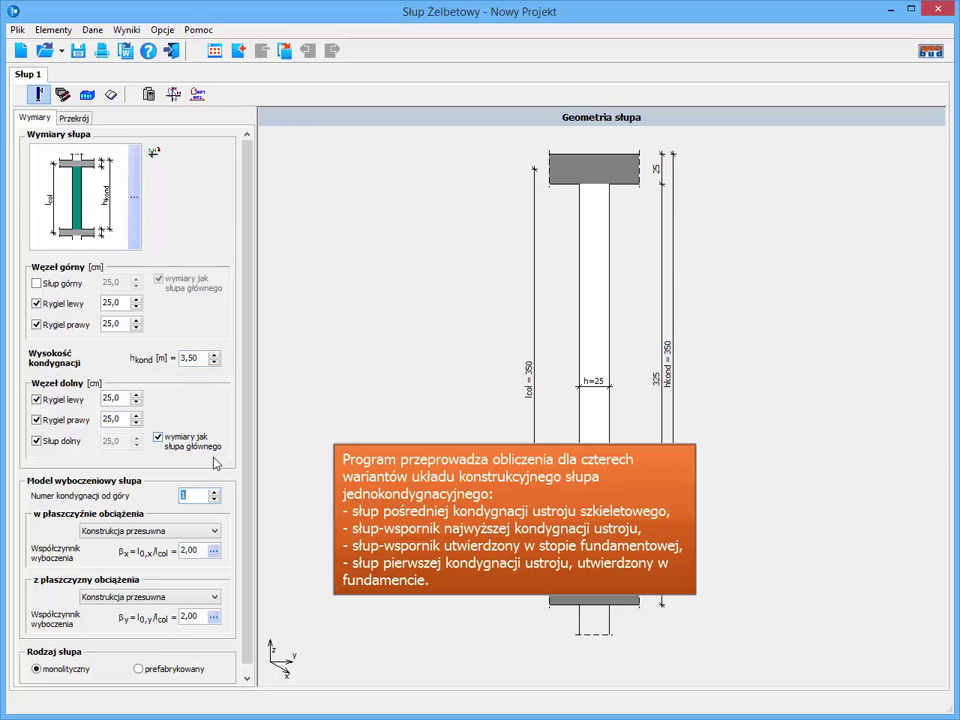
left_click(214, 491)
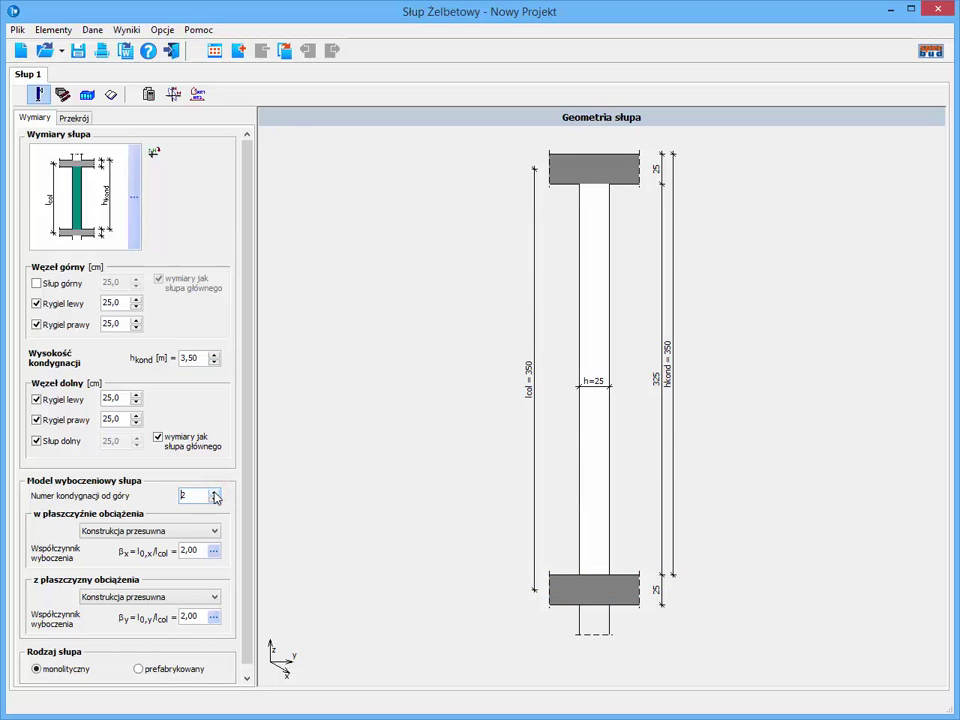
left_click(213, 550)
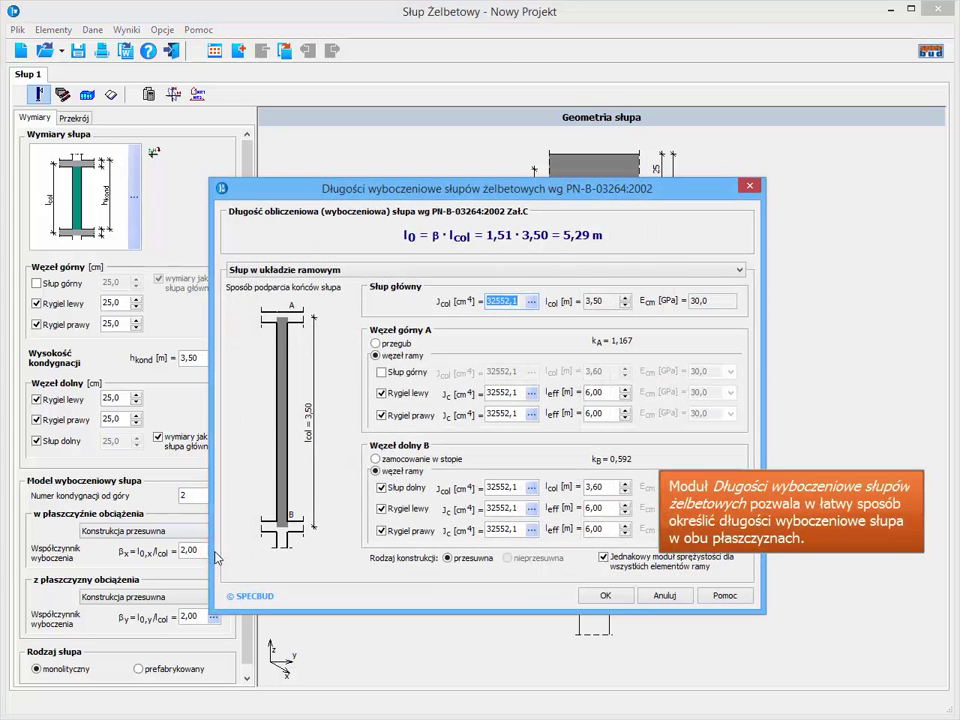
Step: Take βx = 2,00 from the skeleton-building trestle column scheme (l0 = 7,00 m)
left_click(415, 270)
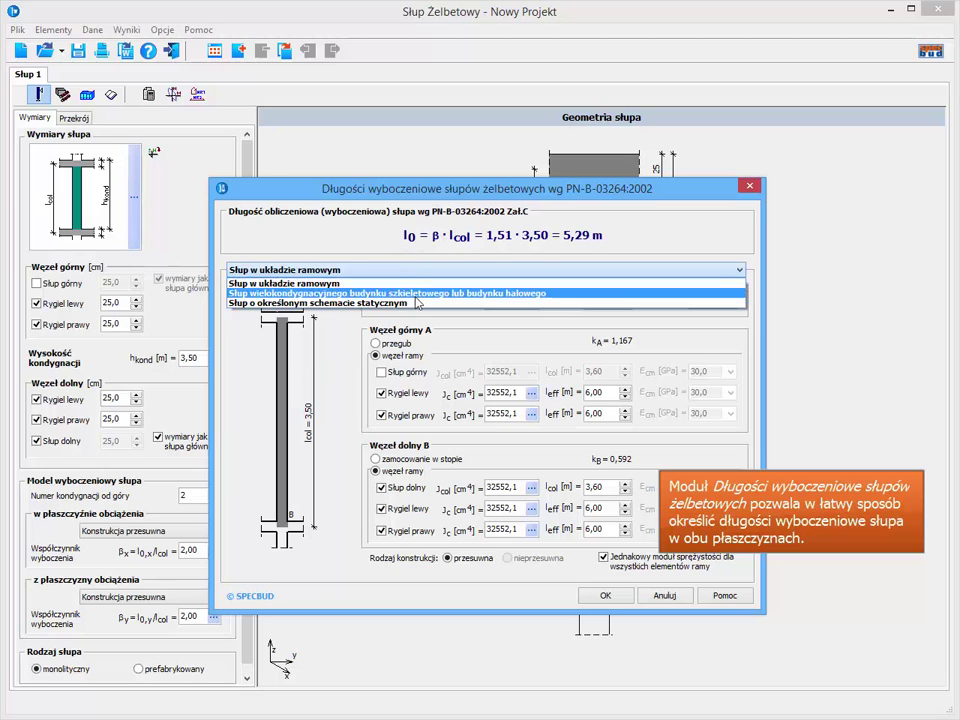
left_click(415, 293)
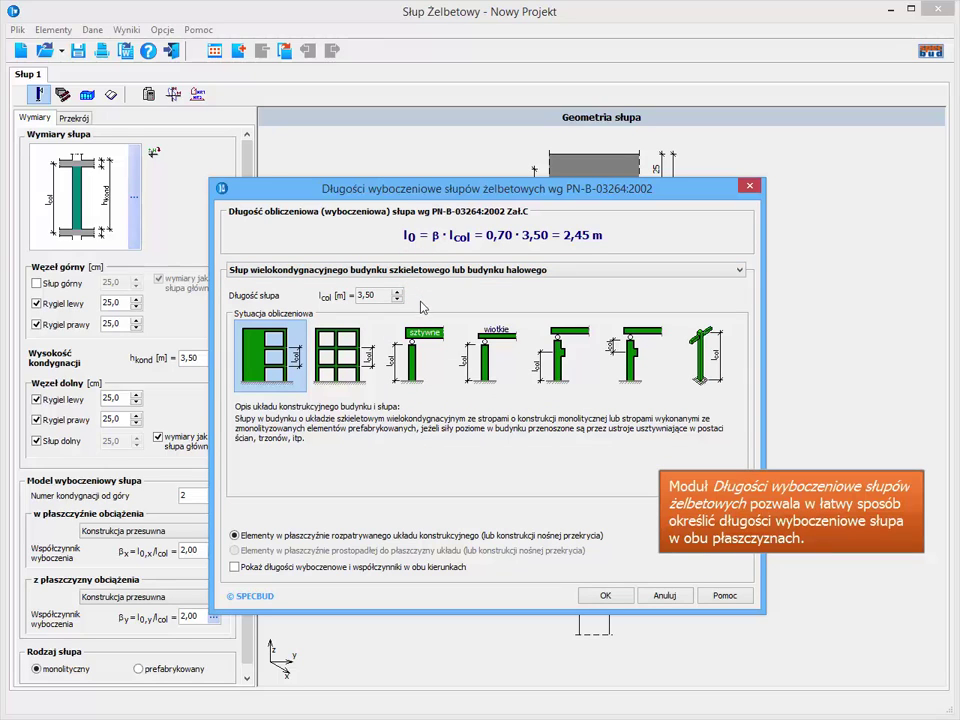
left_click(715, 368)
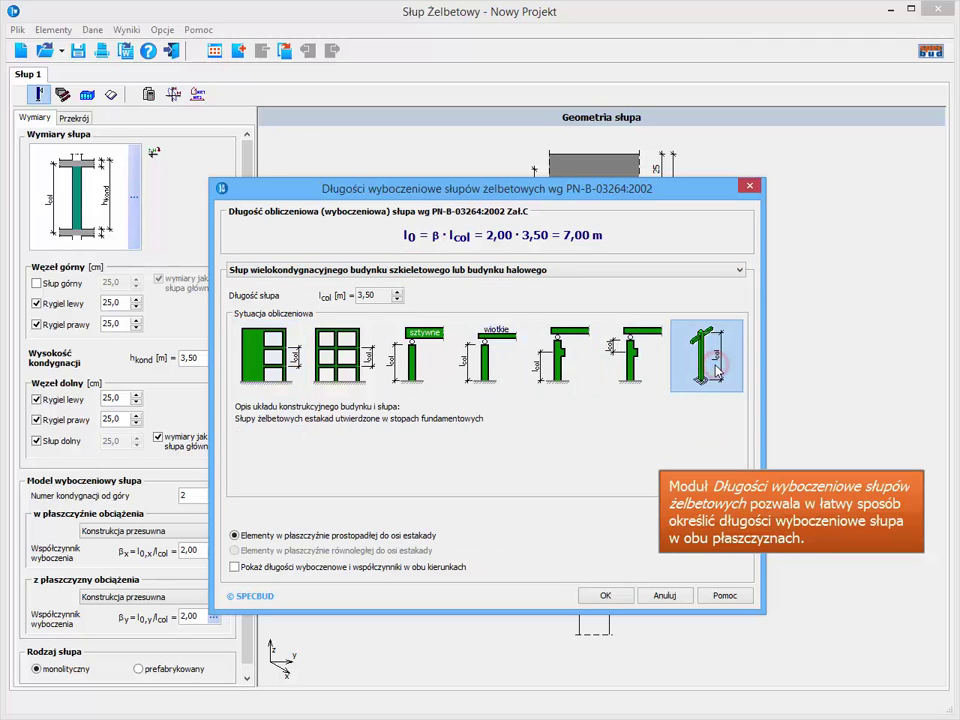
left_click(605, 595)
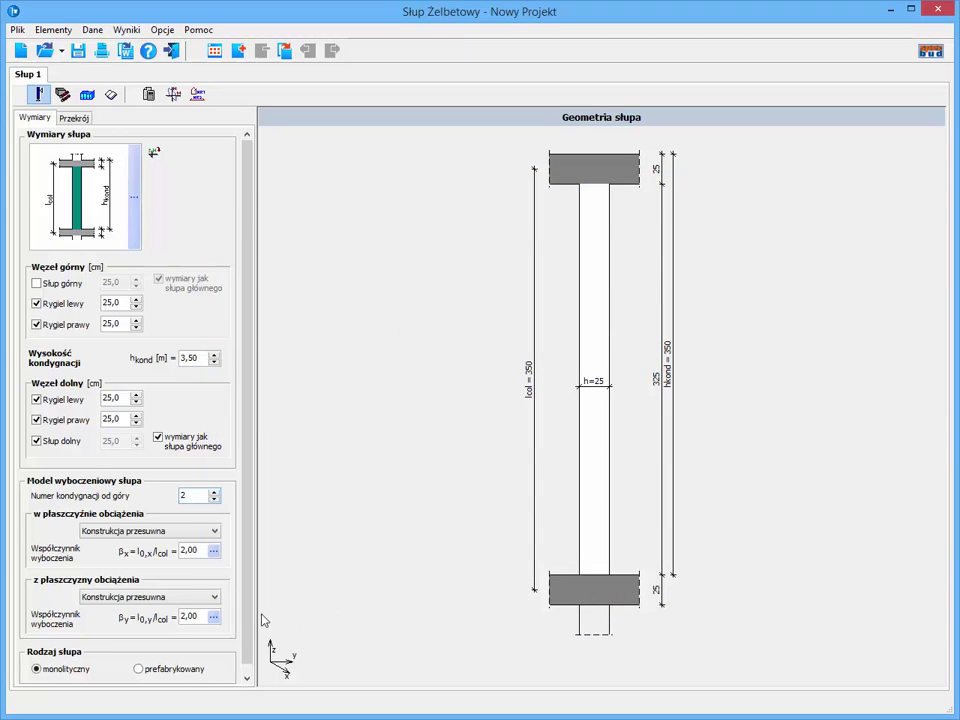
Step: Set βy to 1,51 and make the rectangular section 35 × 50 cm with 1,5 cm corner chamfers
left_click_drag(200, 617, 175, 624)
type("51")
left_click(72, 120)
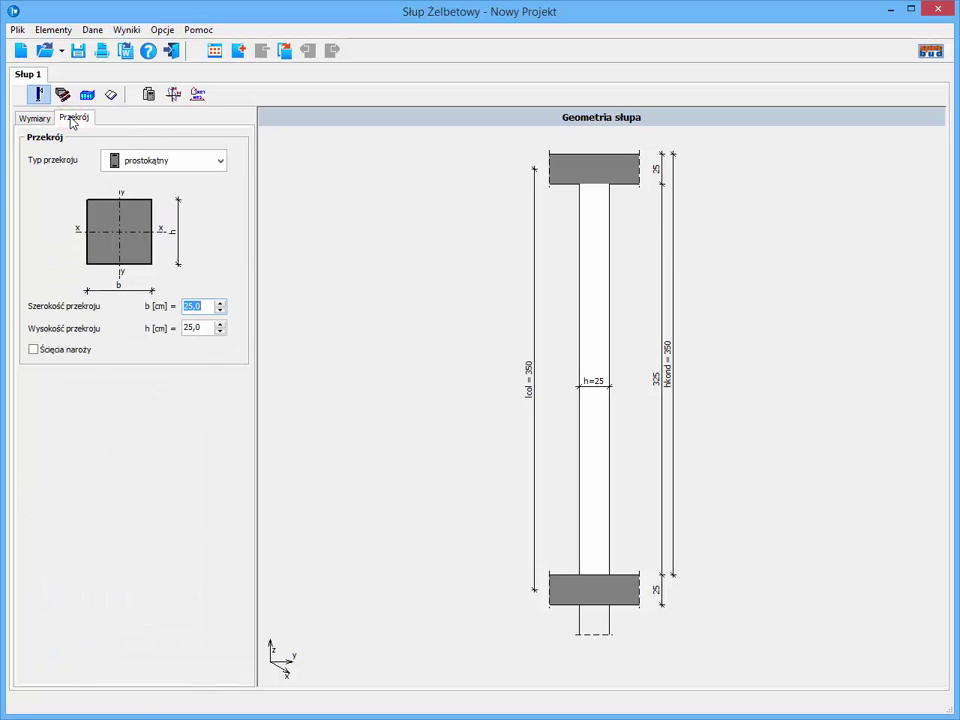
left_click(200, 306)
type("35")
left_click(202, 327)
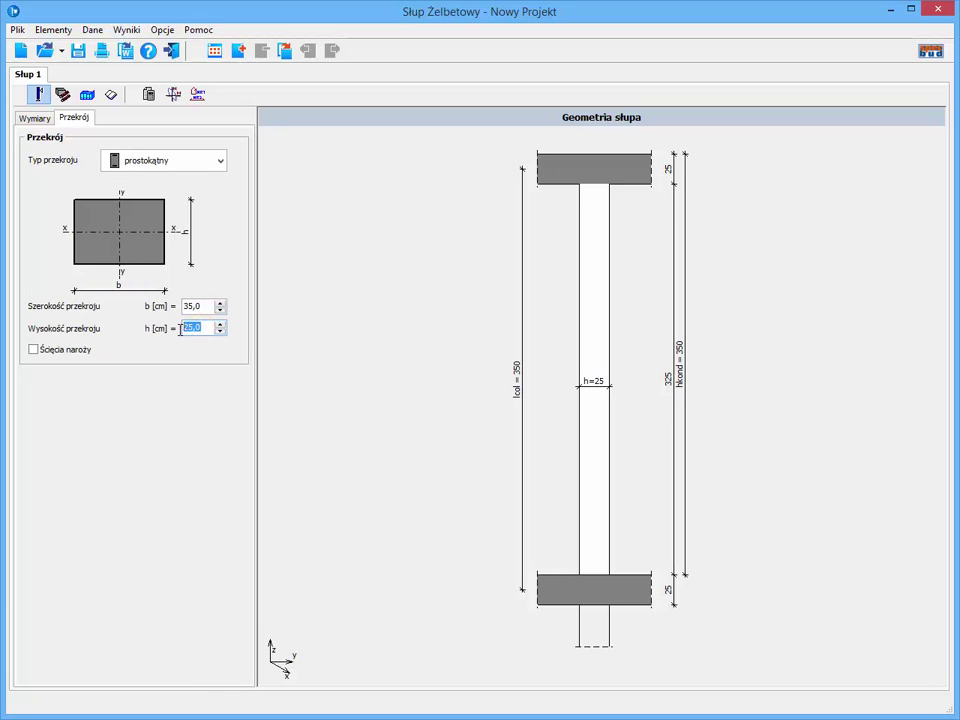
type("50")
left_click(33, 350)
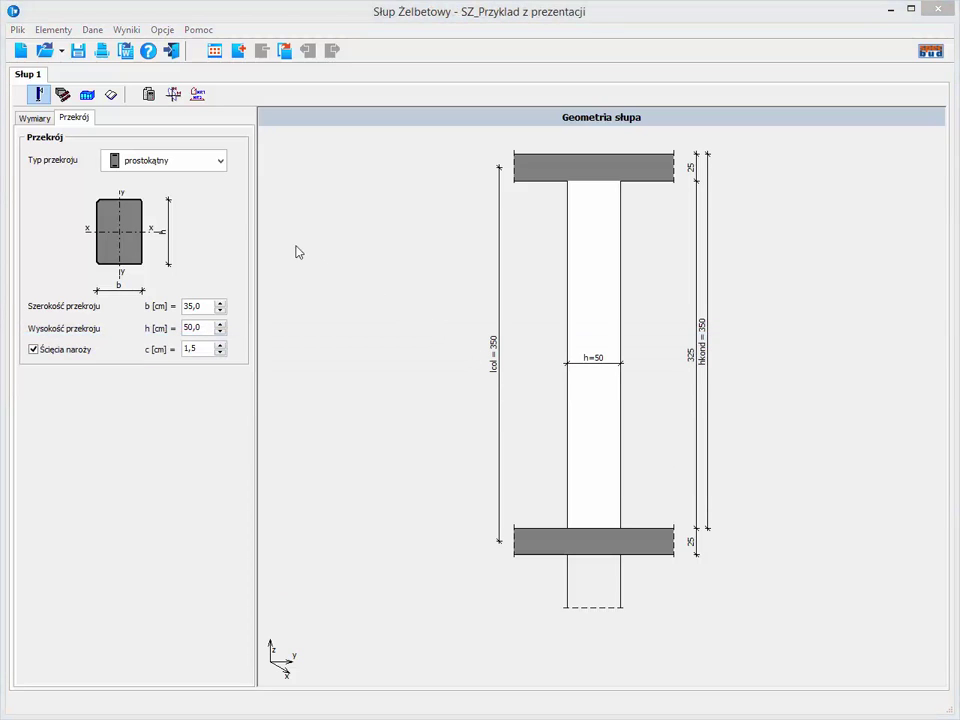
Step: Set the concrete class to B37 in the material data
left_click(62, 96)
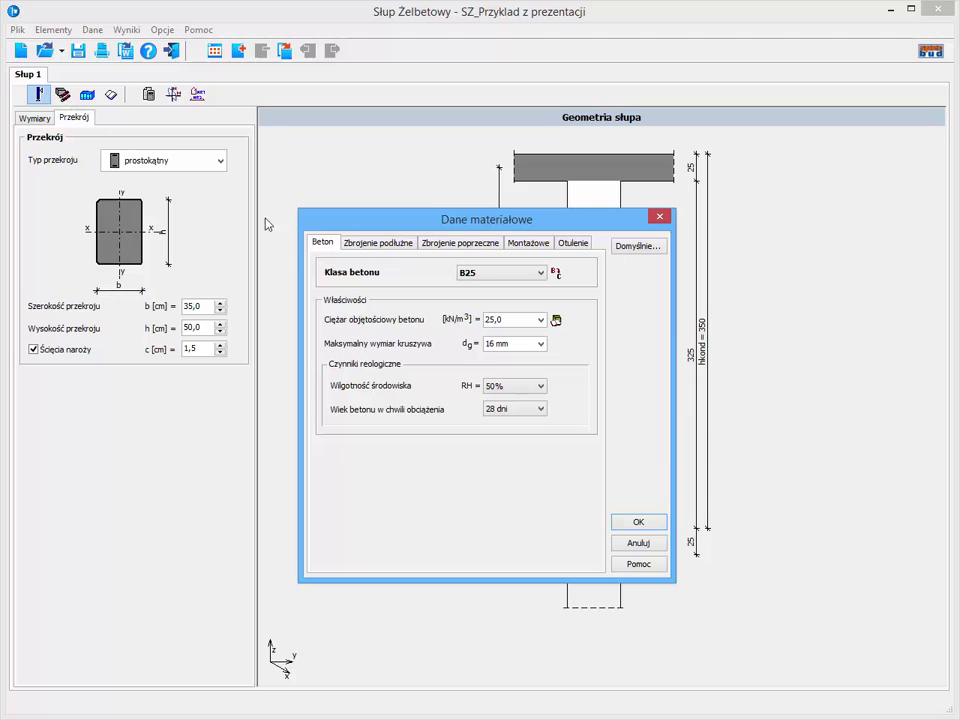
left_click(544, 273)
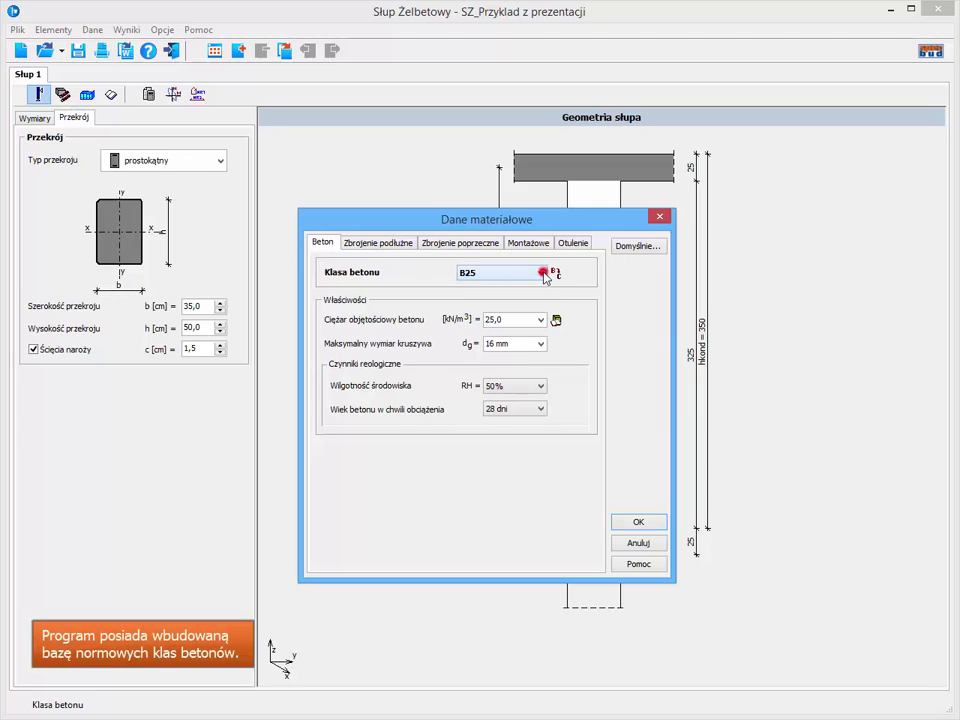
left_click(493, 326)
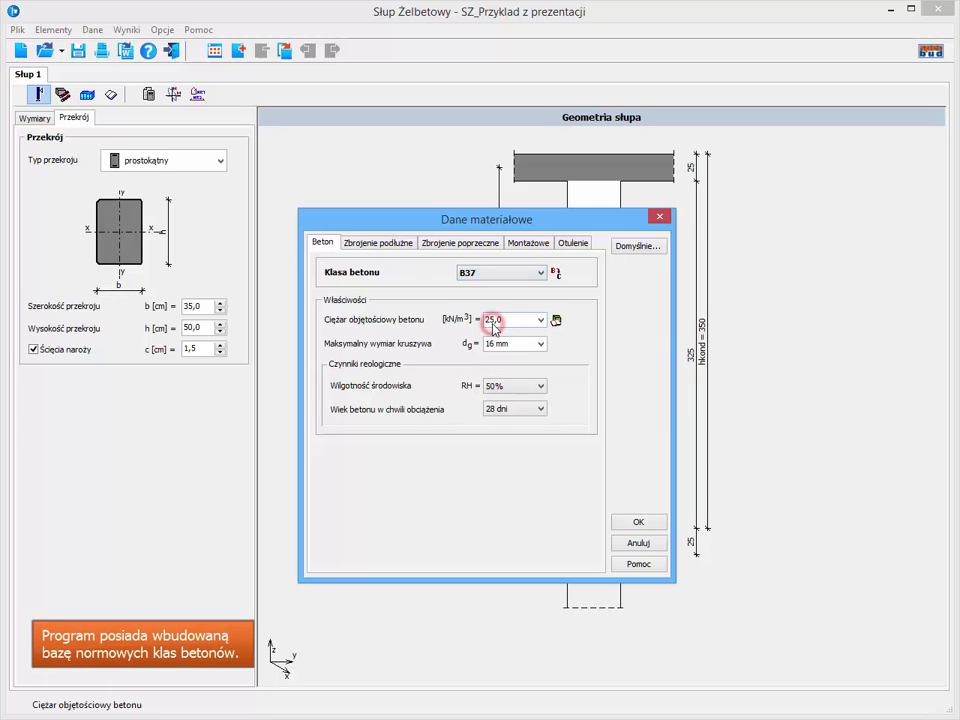
Step: Use 20 mm longitudinal bars, also sized by the crack-width limit
left_click(378, 244)
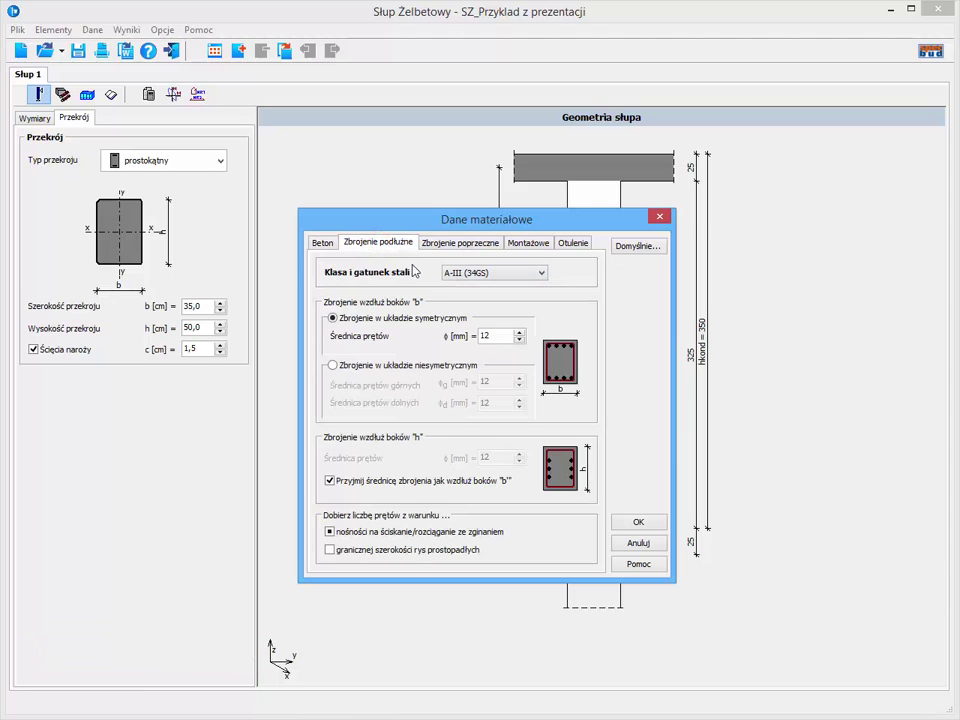
left_click(500, 334)
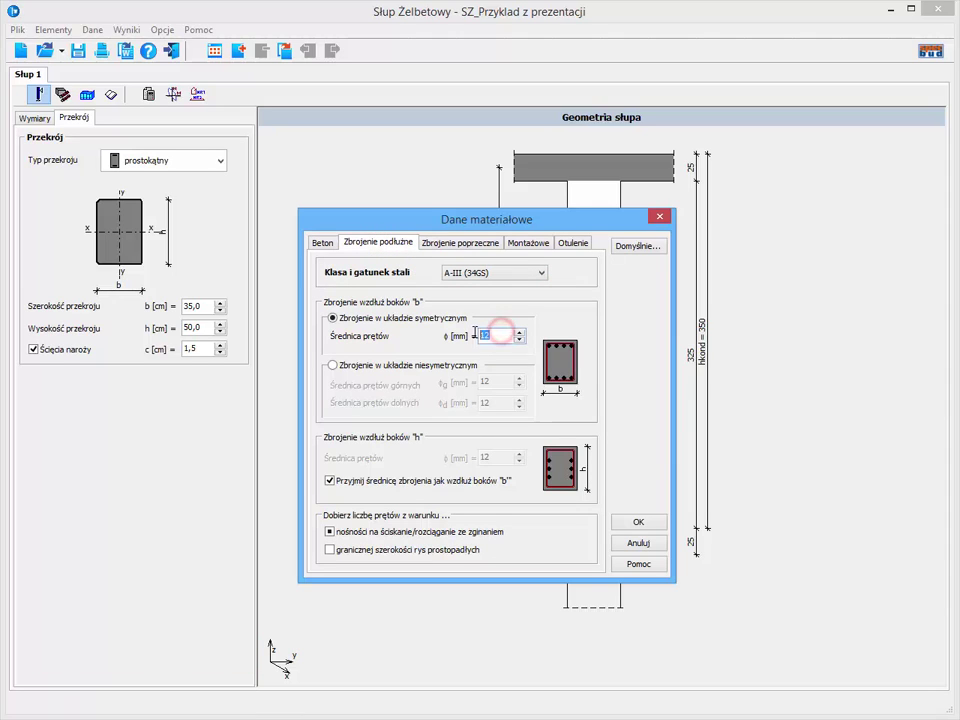
left_click_drag(500, 334, 475, 335)
left_click(330, 550)
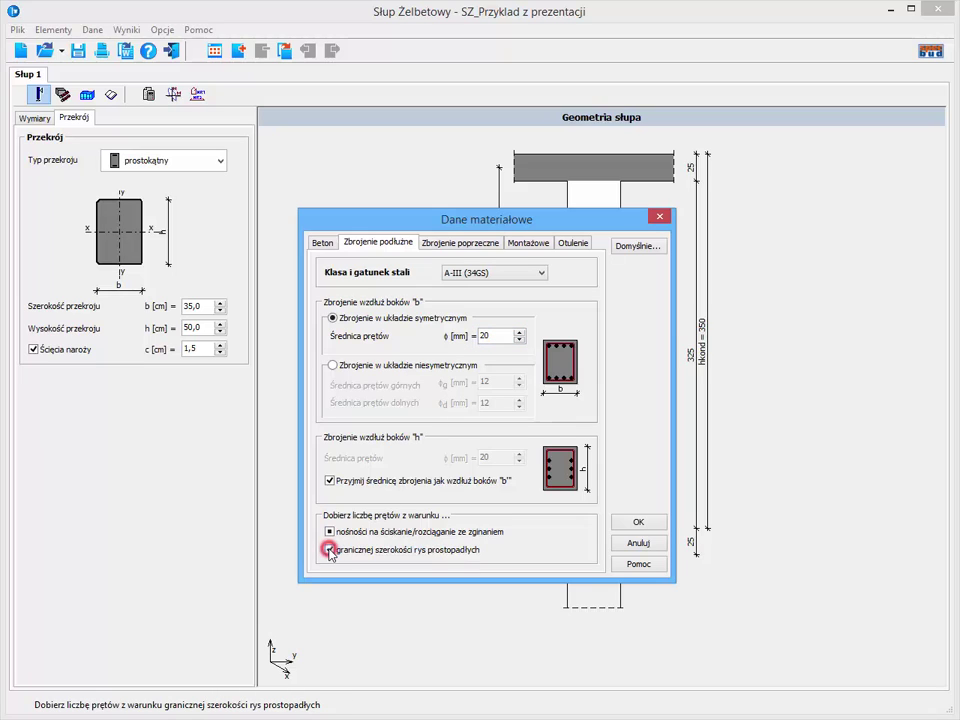
Step: Make the stirrups steel A-I (St3SX-b) with 8 mm diameter
left_click(459, 247)
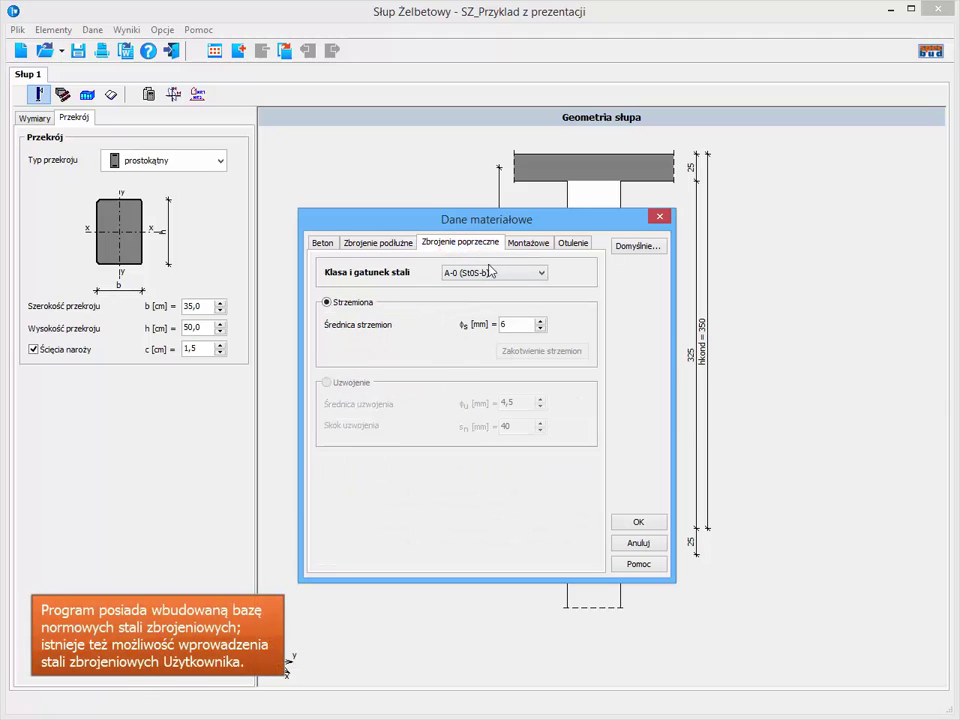
left_click(490, 270)
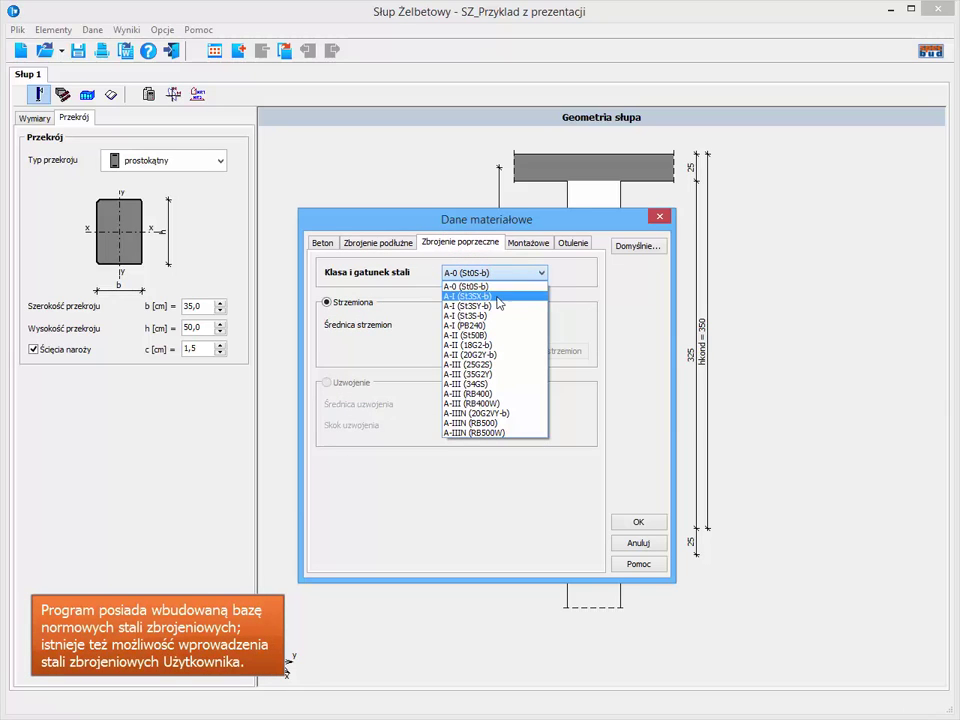
left_click(497, 297)
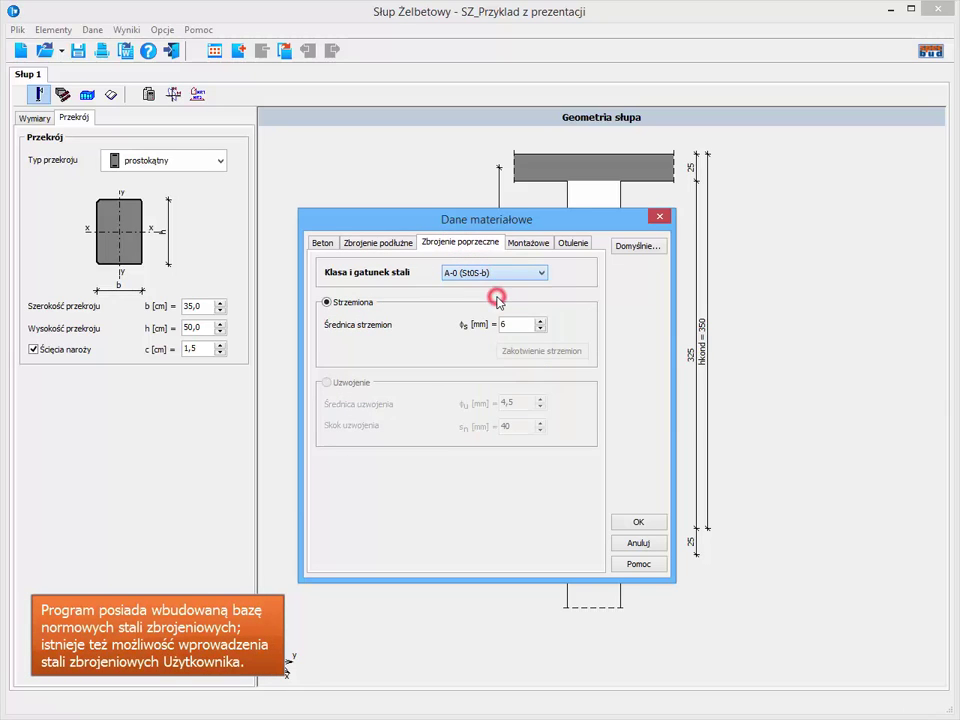
left_click(541, 322)
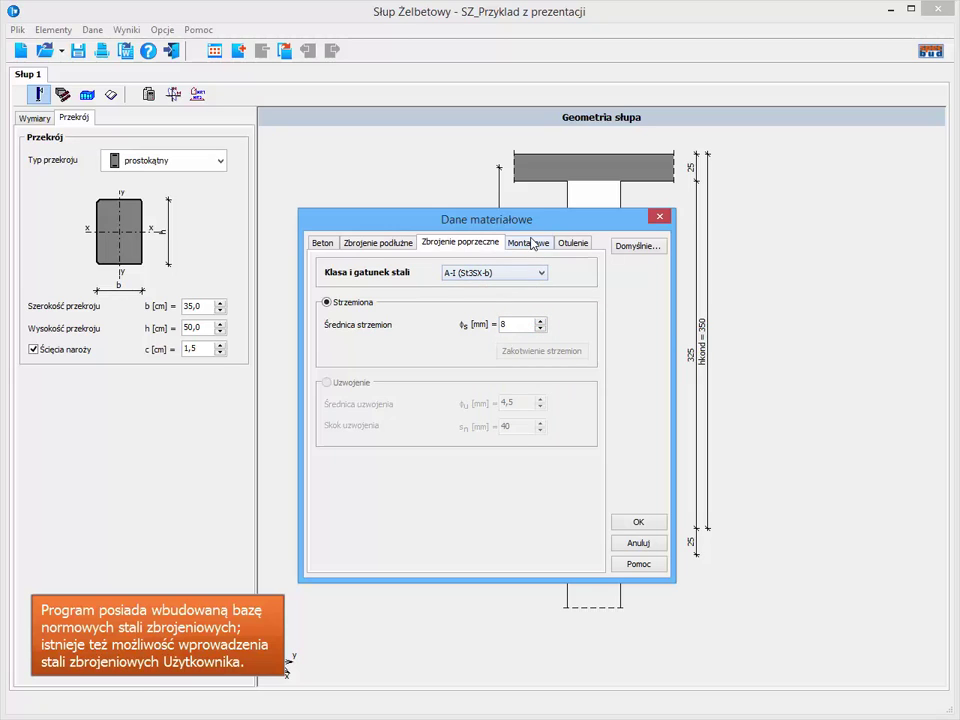
Step: Make the assembly bars steel A-III (34GS) with 12 mm diameter
left_click(533, 243)
left_click(499, 275)
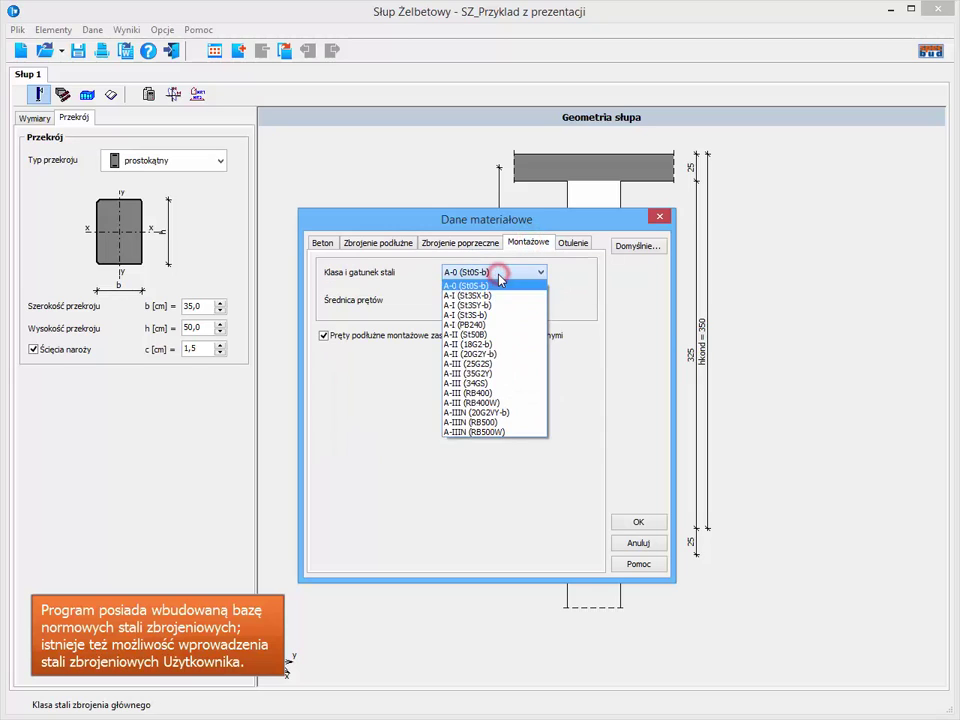
left_click(494, 383)
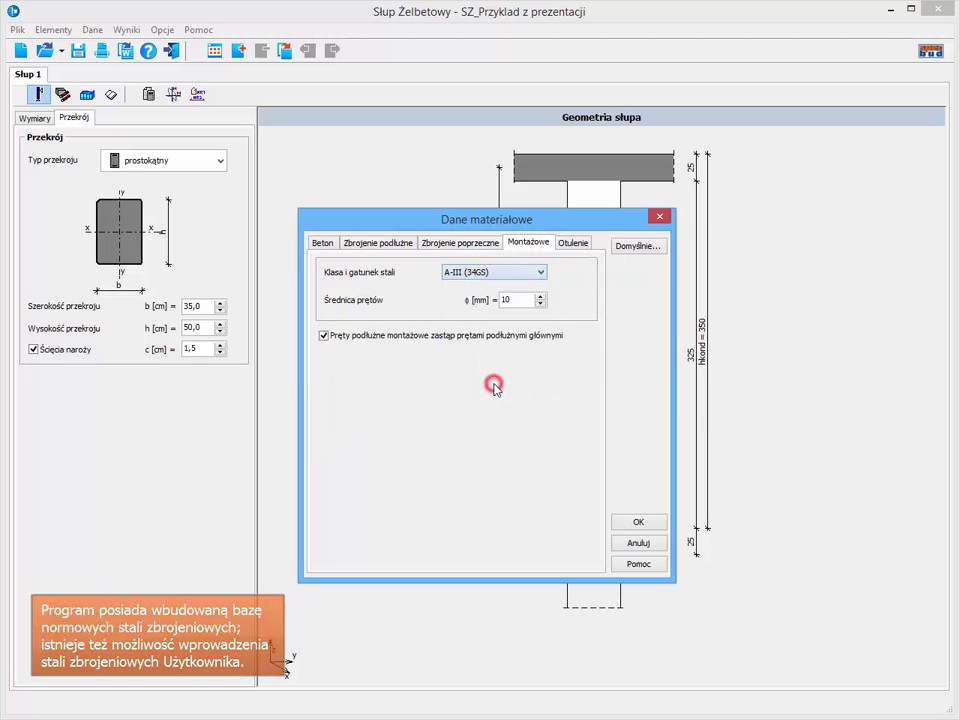
left_click(540, 298)
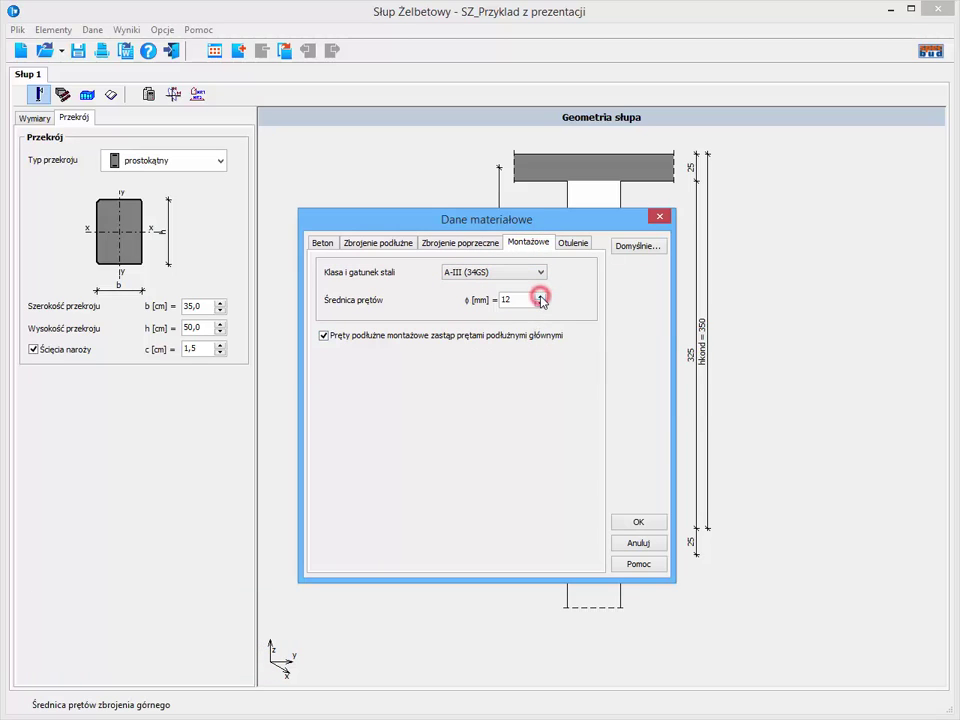
Step: Use a fixed 20 mm nominal cover and confirm the material data
left_click(575, 243)
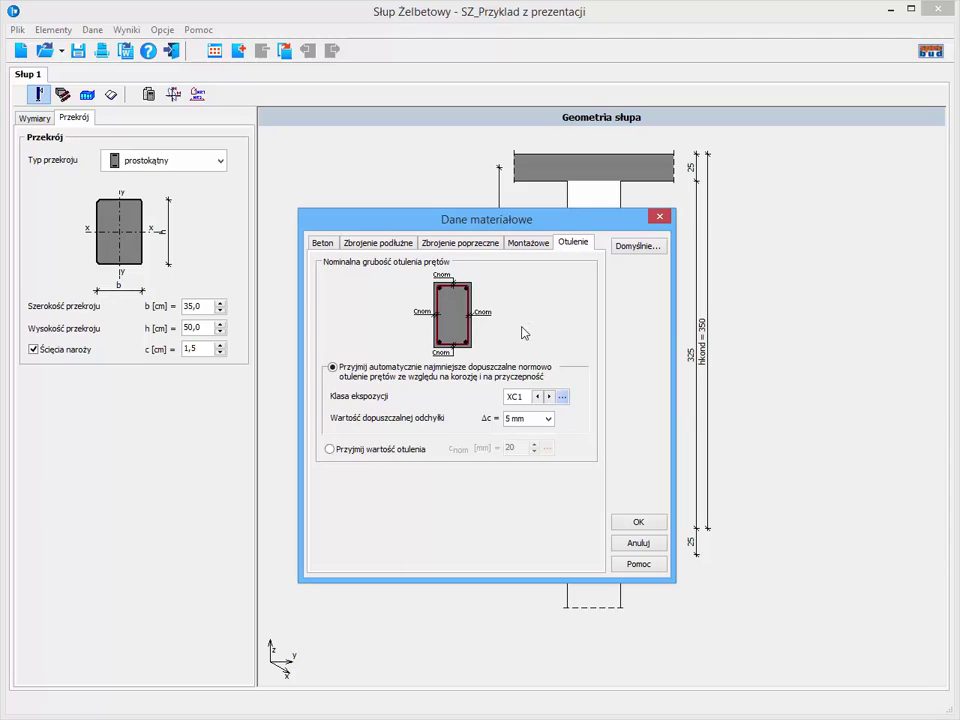
left_click(330, 449)
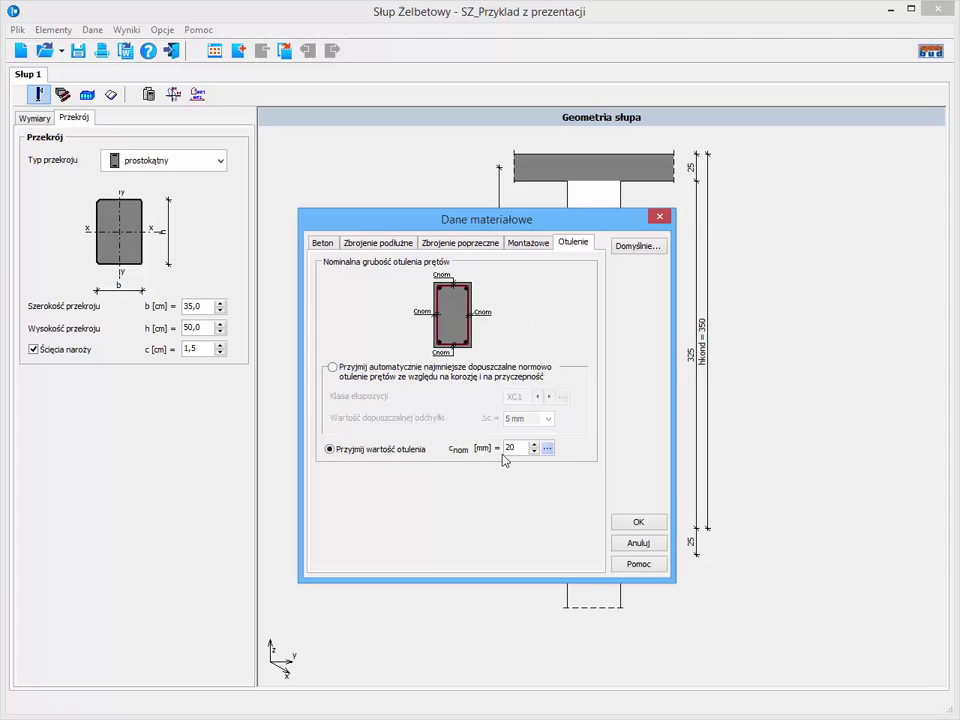
left_click(634, 523)
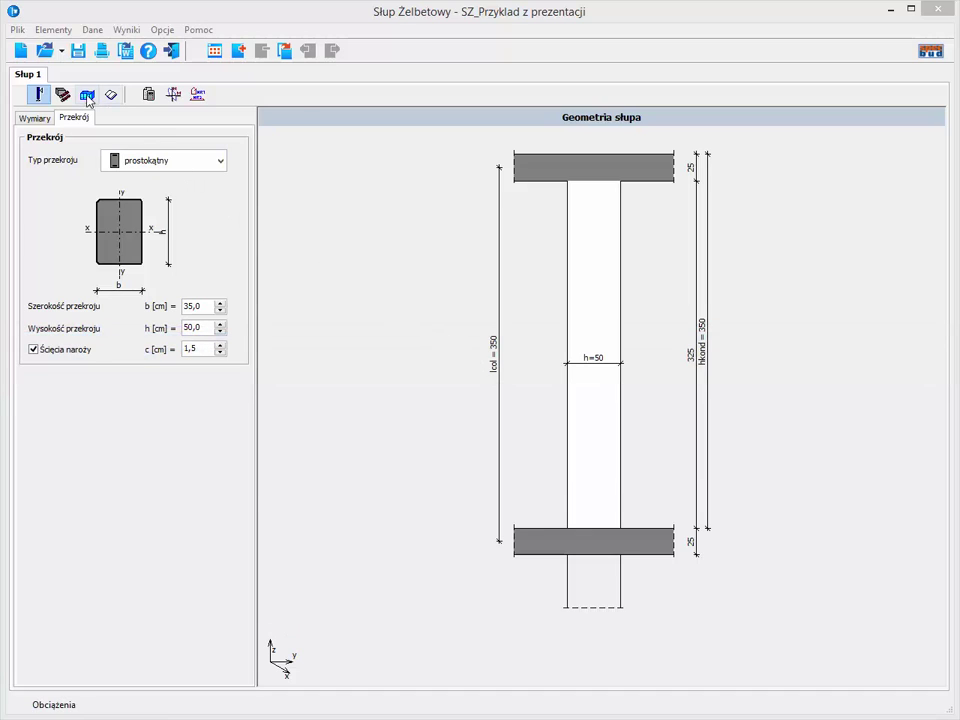
Step: Enter two load sets, 2350 kN and 2562 kN, with their moments (−49,00 for set 2)
left_click(87, 96)
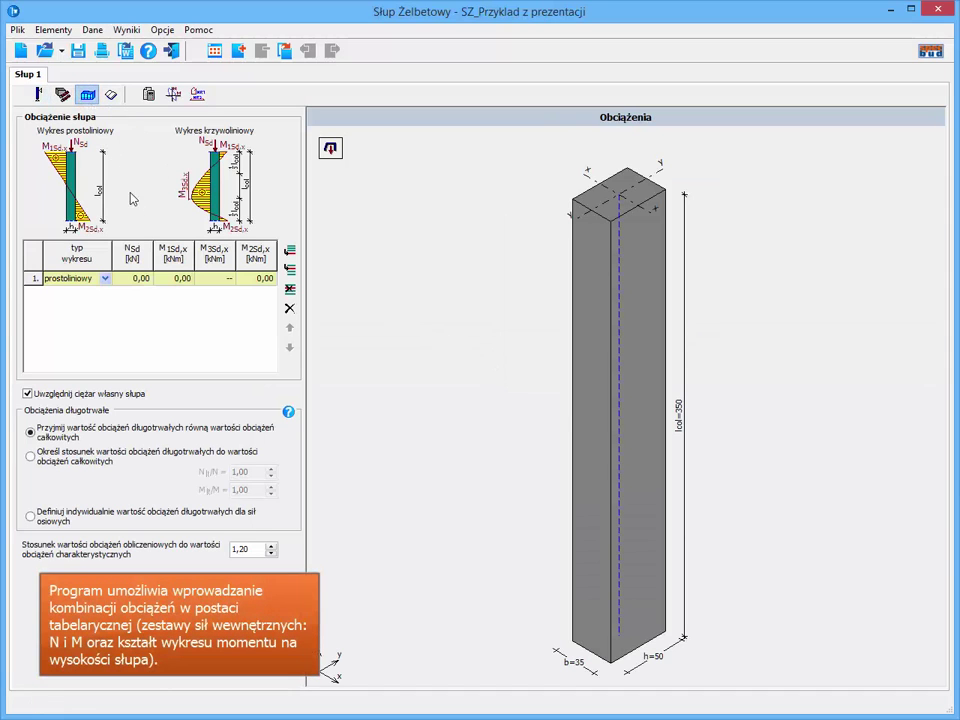
left_click(140, 280)
type("-49")
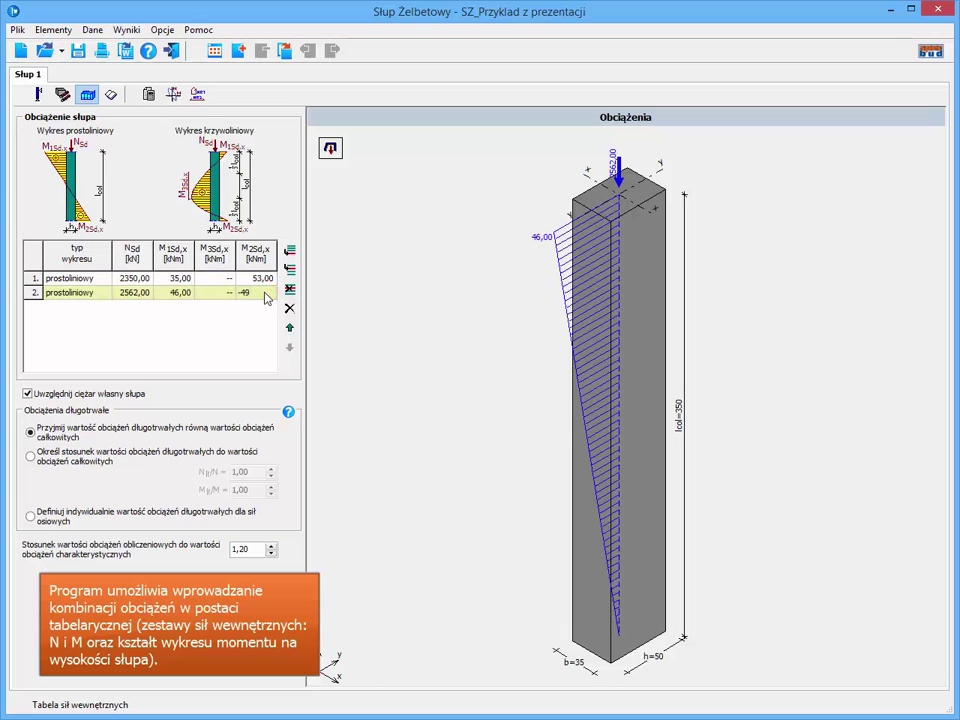
key("Return")
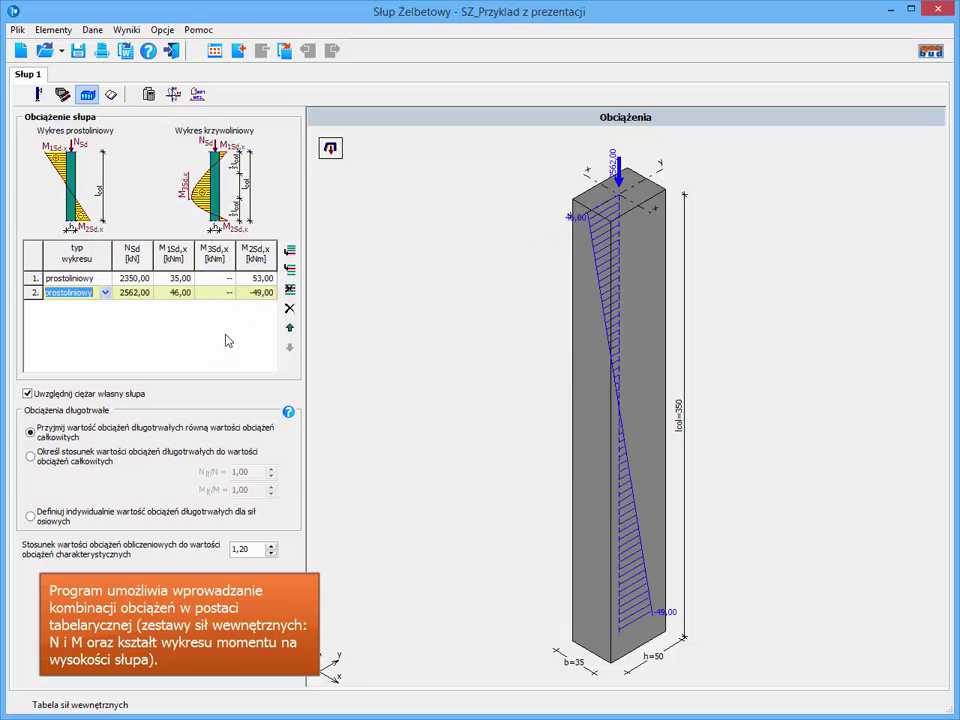
Step: Specify long-term ratios N_lt/N = 0,96 and M_lt/M = 0,92
left_click(31, 456)
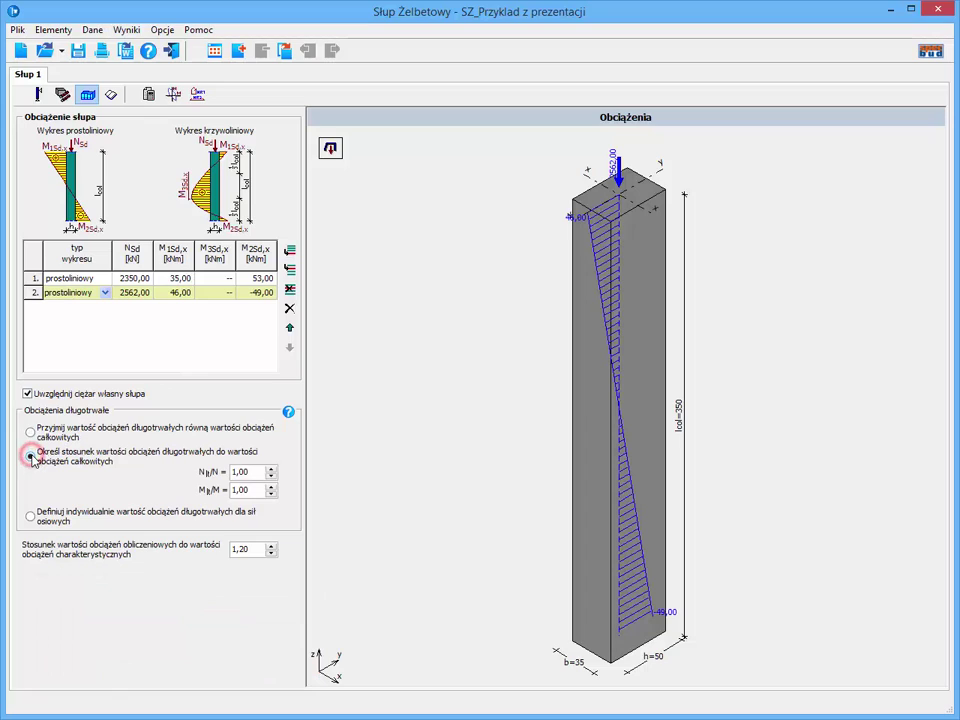
left_click_drag(254, 473, 231, 477)
type("0,96")
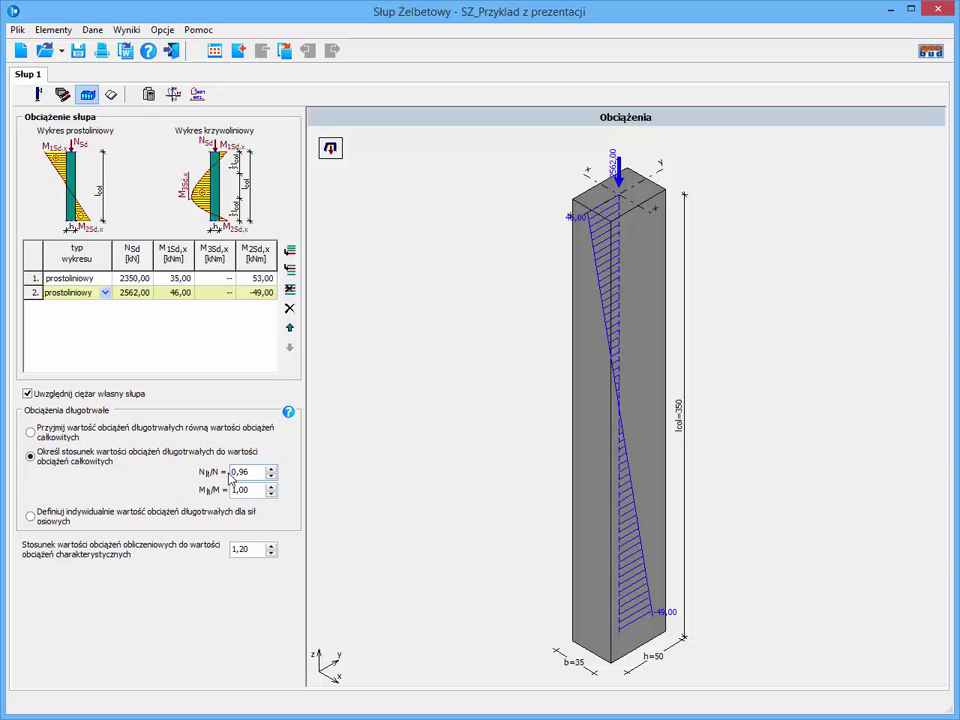
left_click_drag(252, 494, 229, 492)
type("0,92")
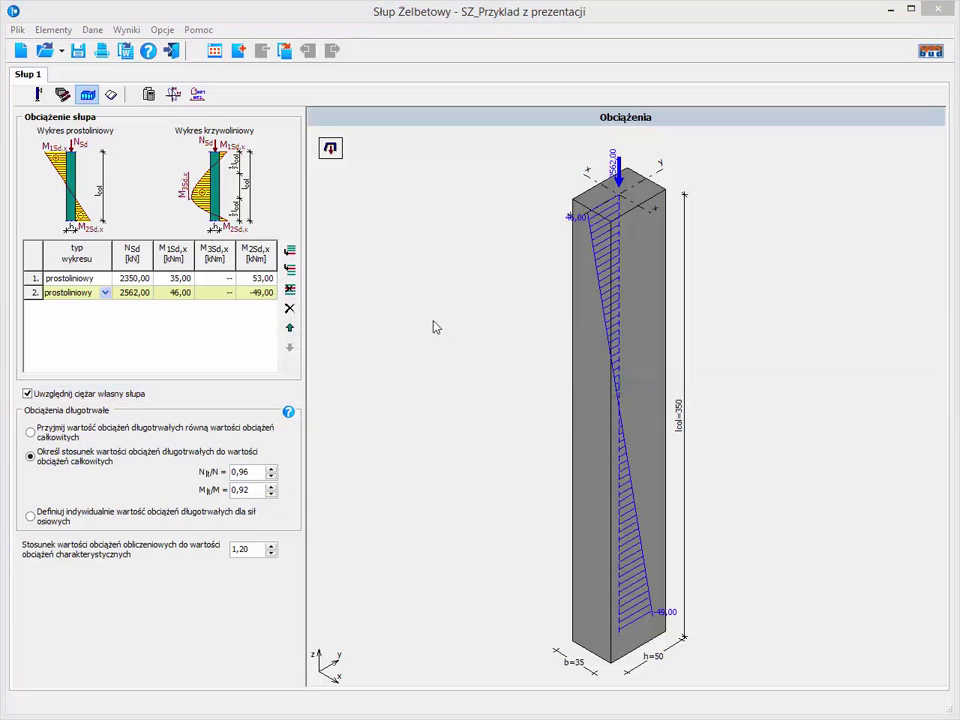
Step: Enable denser stirrup spacing at the monolithic column–beam joint in the constructional assumptions
left_click(111, 94)
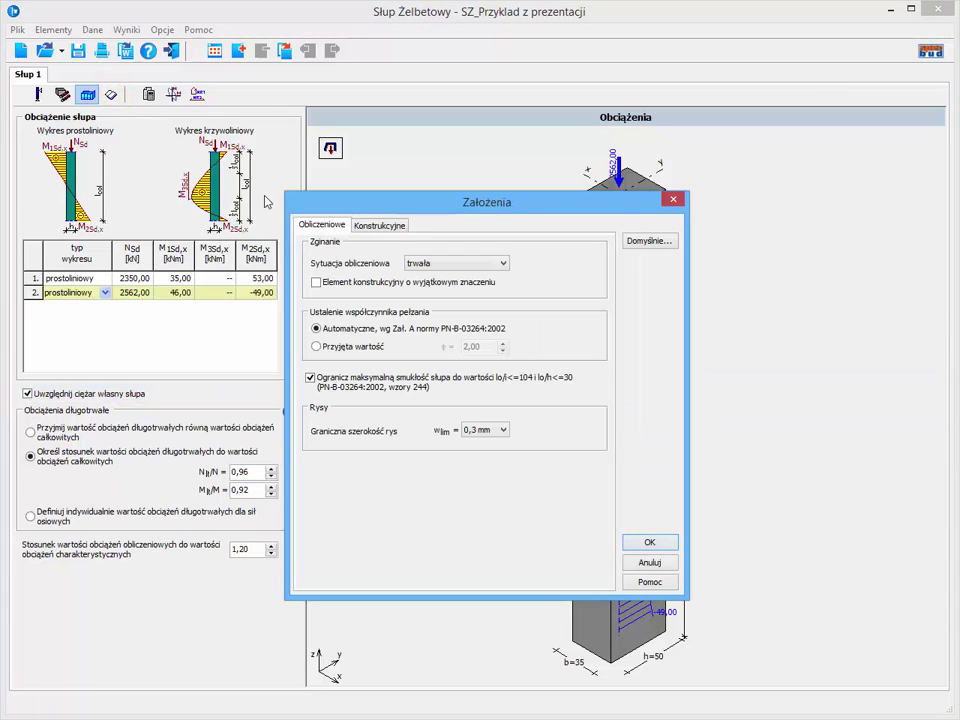
left_click(376, 226)
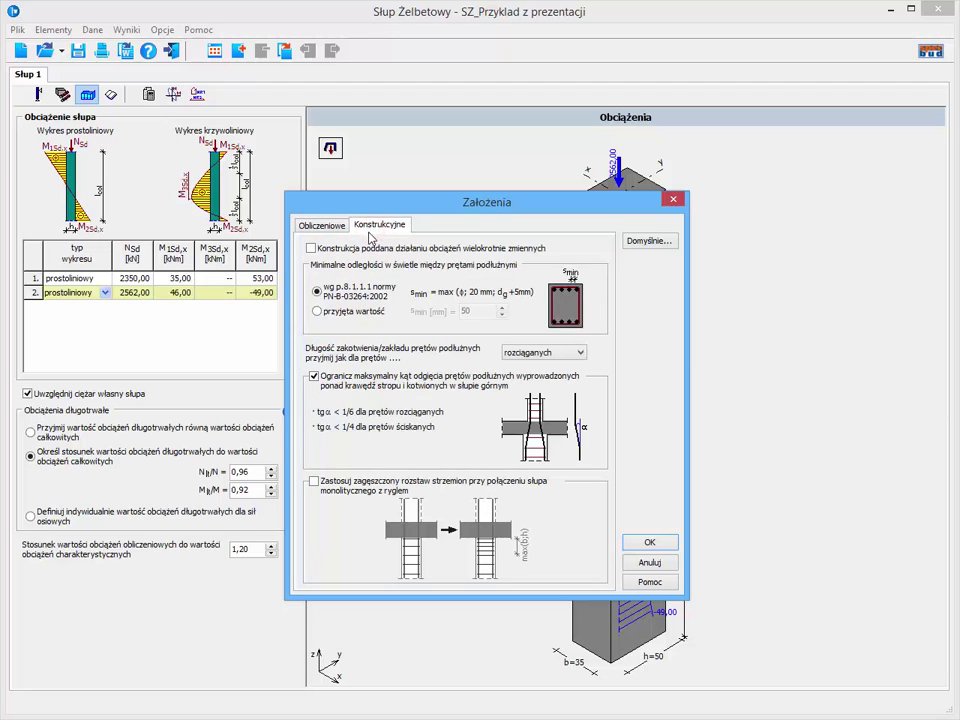
left_click(314, 483)
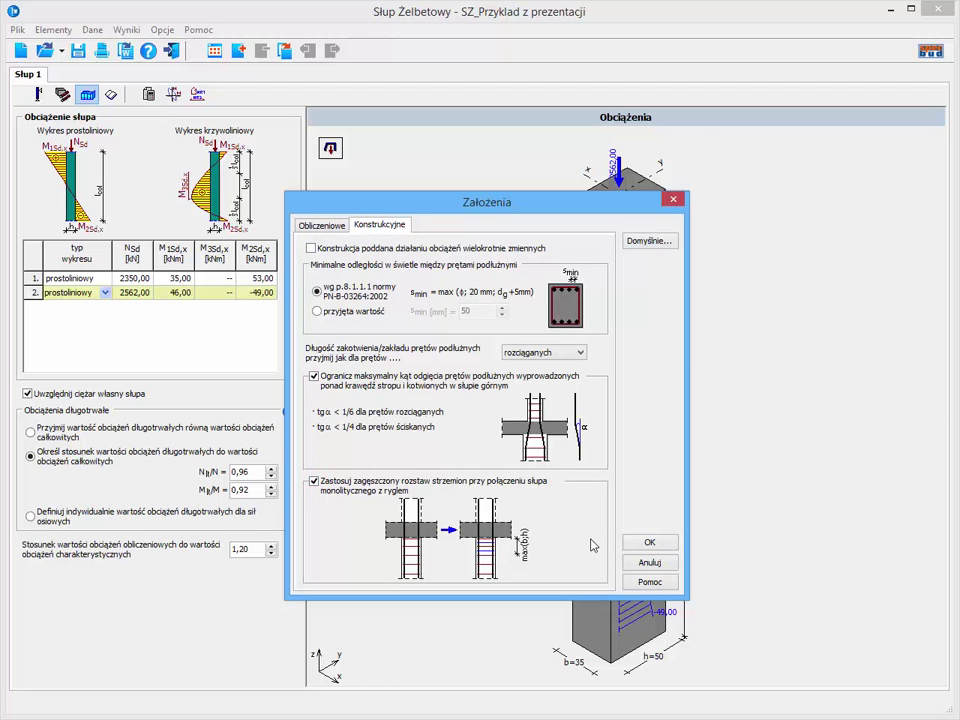
left_click(645, 545)
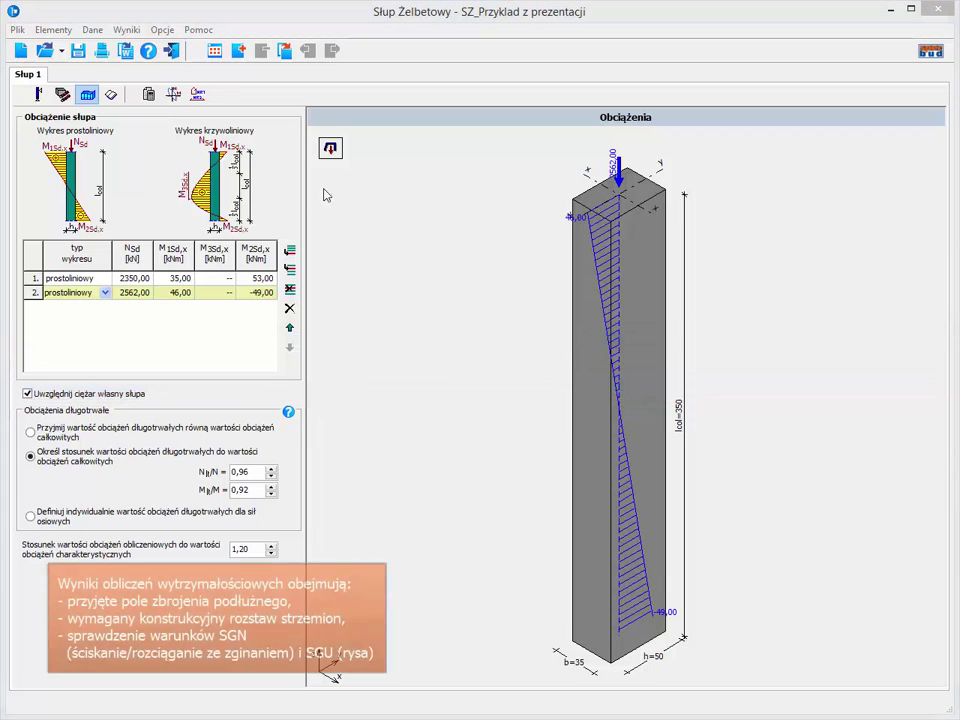
Step: Show the strength results (column correct with 4φ20) and open the user reinforcement definition
left_click(151, 95)
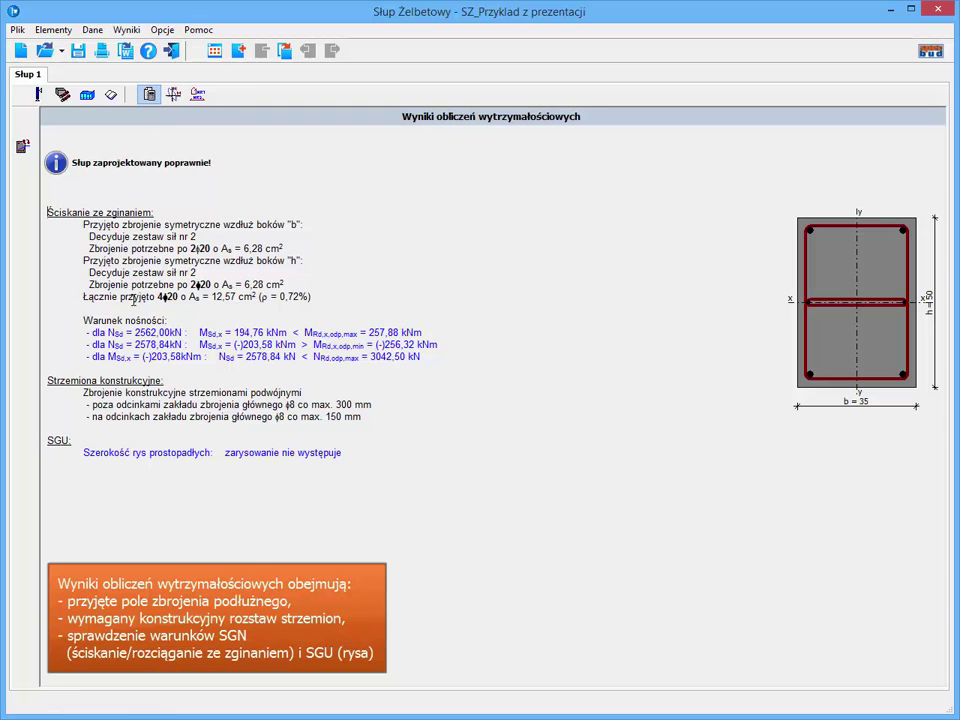
left_click(22, 146)
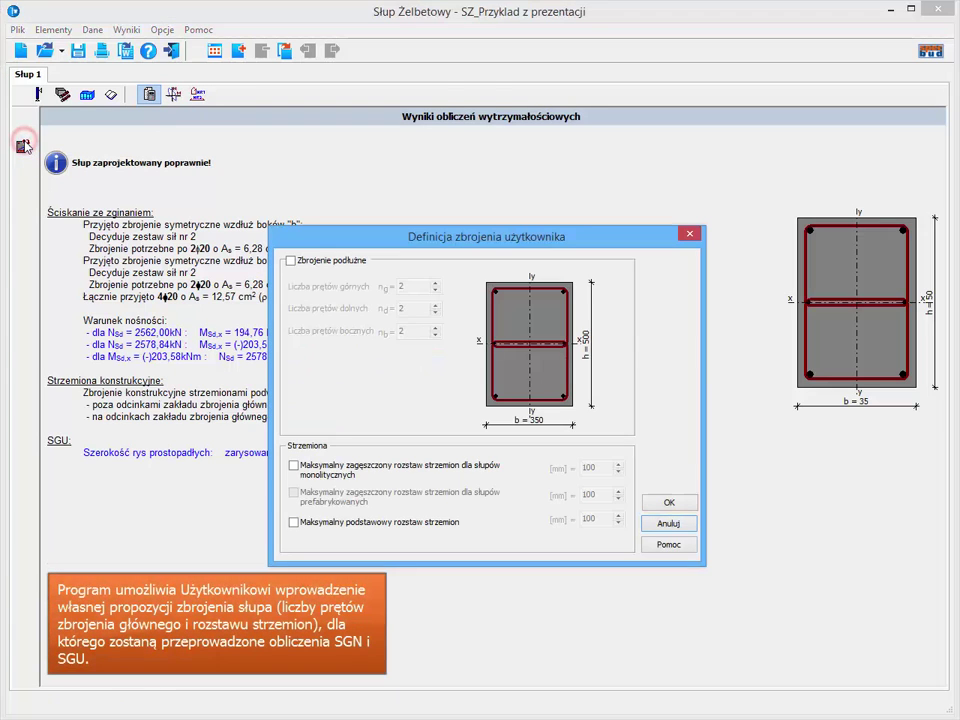
Step: Define own longitudinal bars with 3 bottom and 3 side bars, then display the M-N interaction diagram
left_click(291, 261)
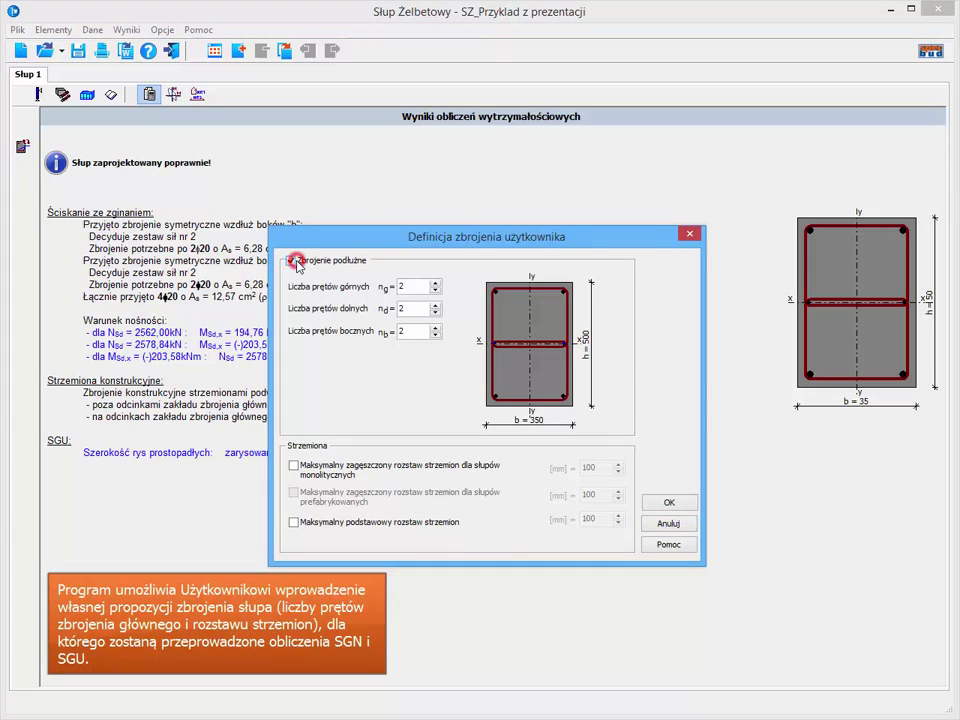
left_click(436, 330)
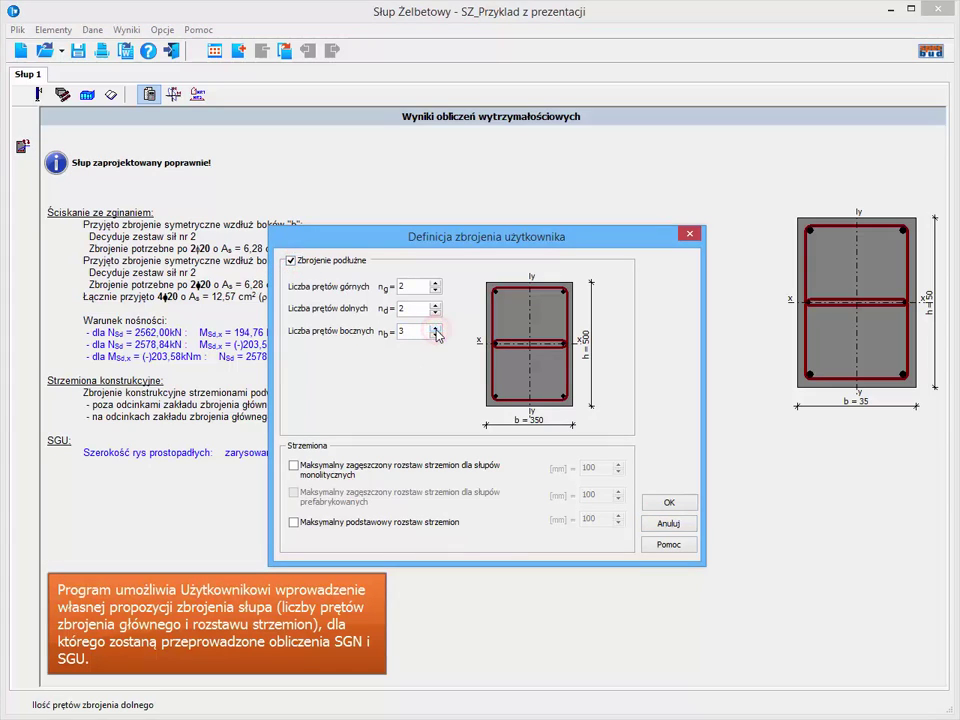
left_click(435, 308)
left_click(671, 505)
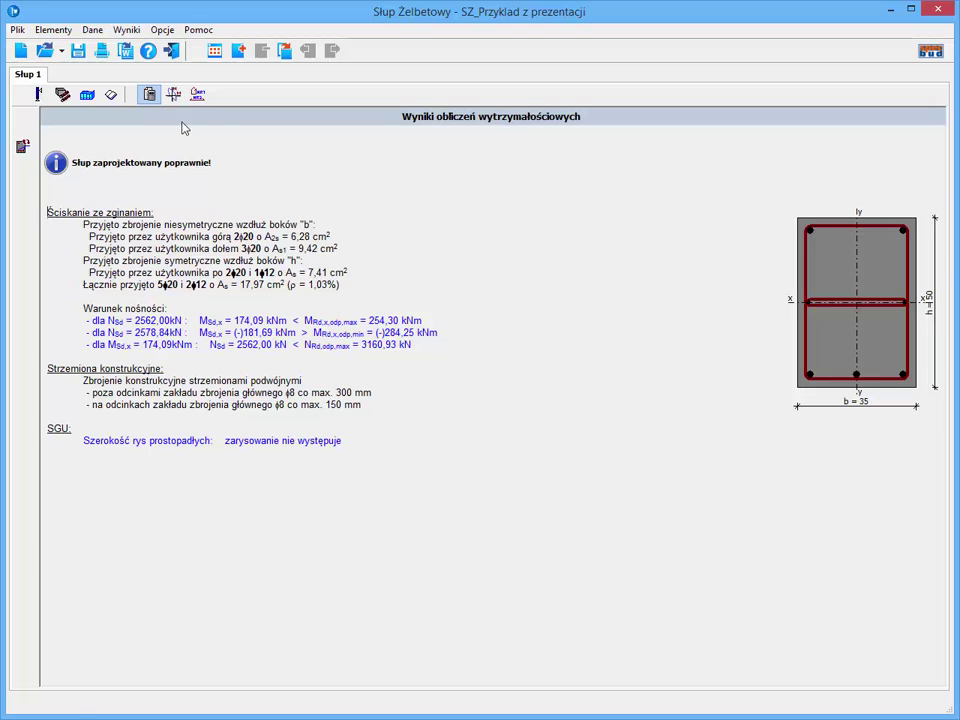
left_click(174, 94)
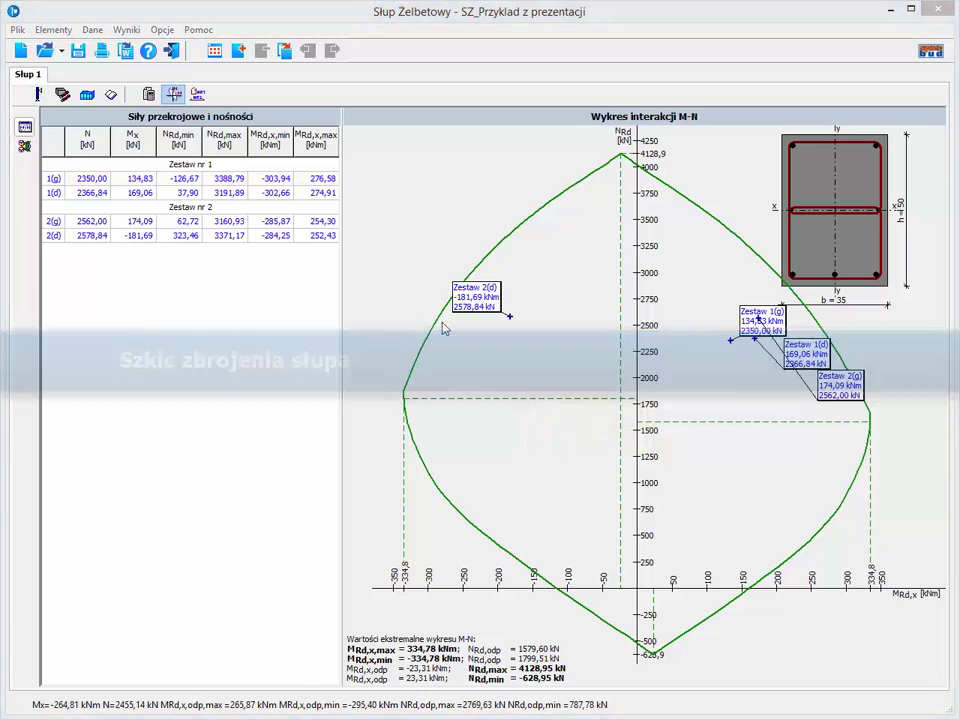
Step: Show the reinforcement sketch, then review the bar schedule in Edytor Wykazów Zbrojenia and close it without saving
left_click(197, 94)
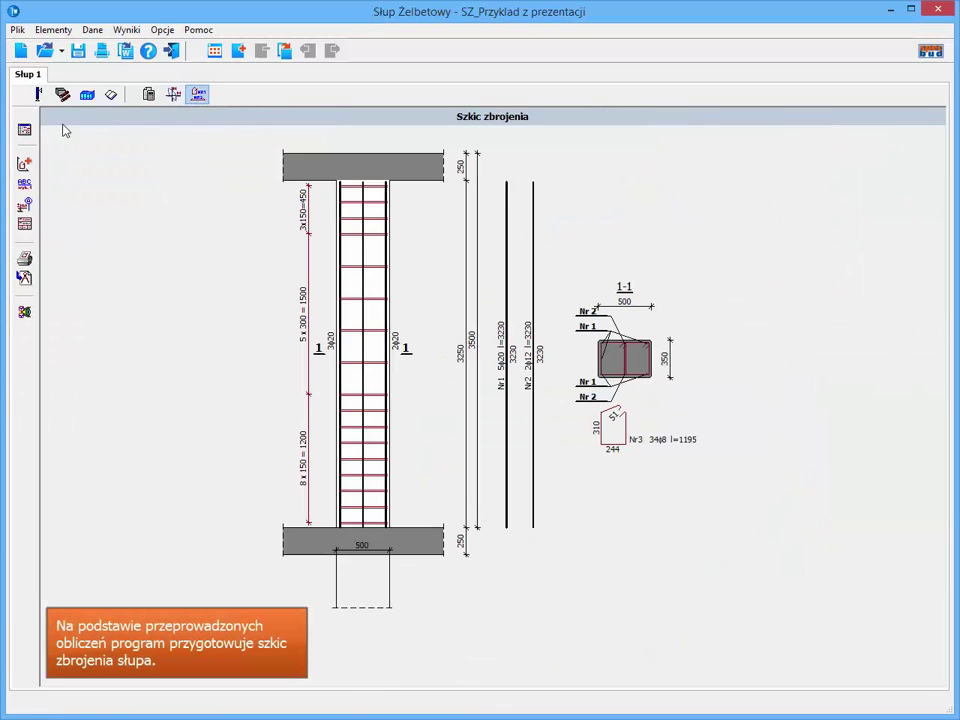
left_click(25, 129)
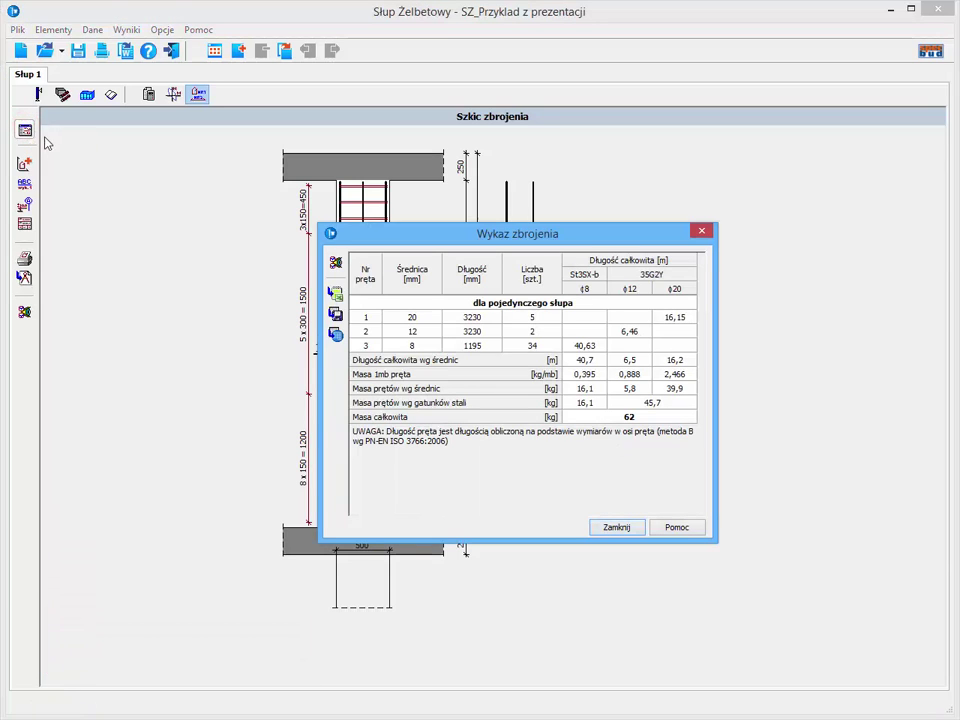
left_click(336, 335)
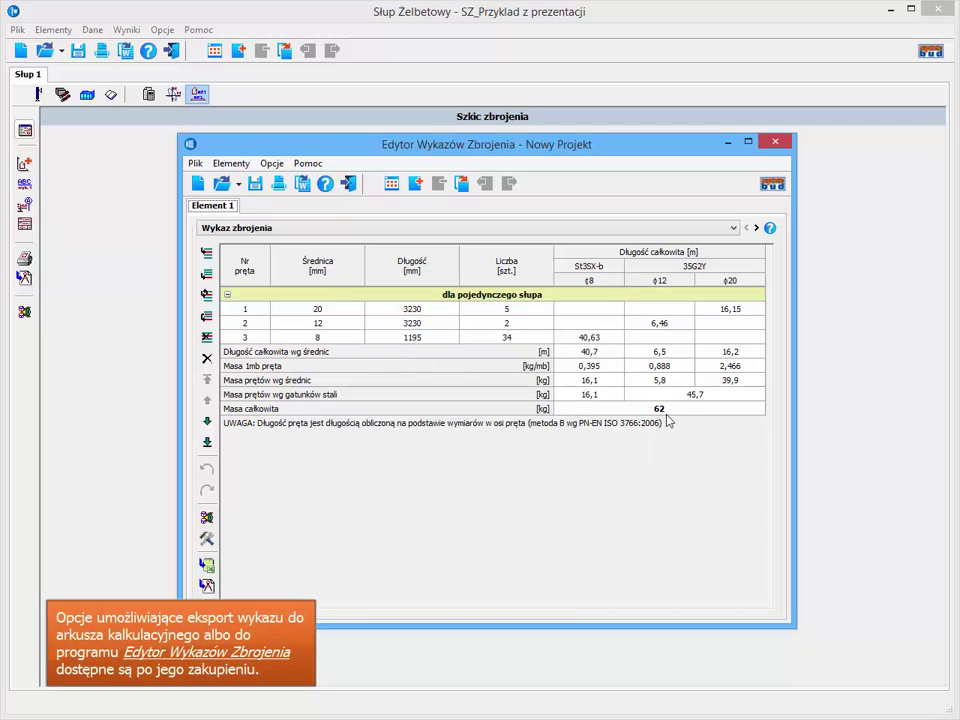
left_click(775, 141)
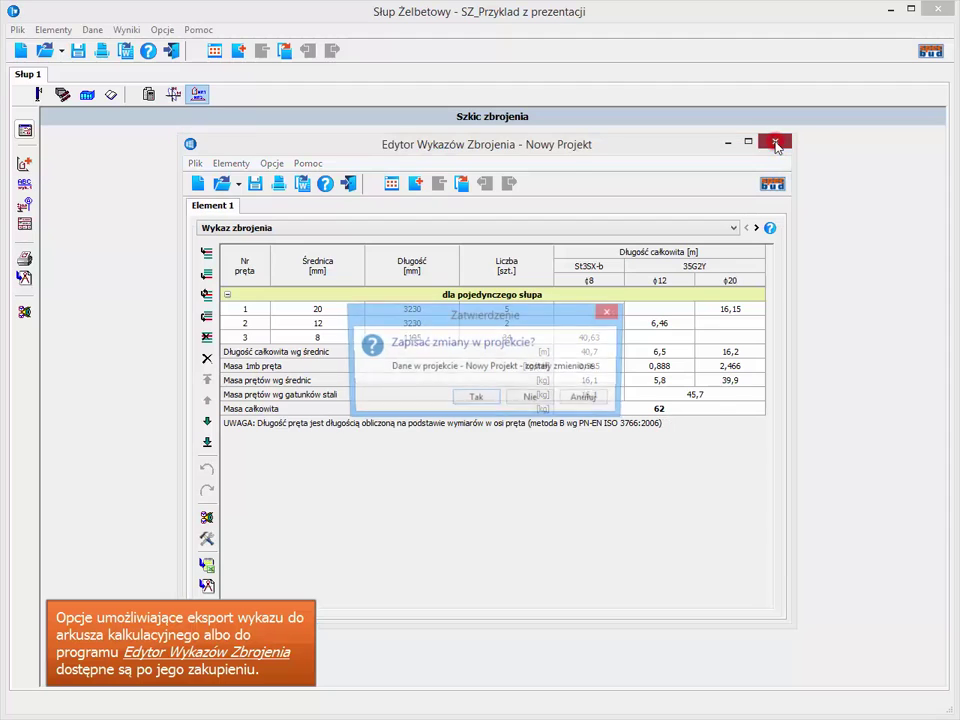
left_click(514, 398)
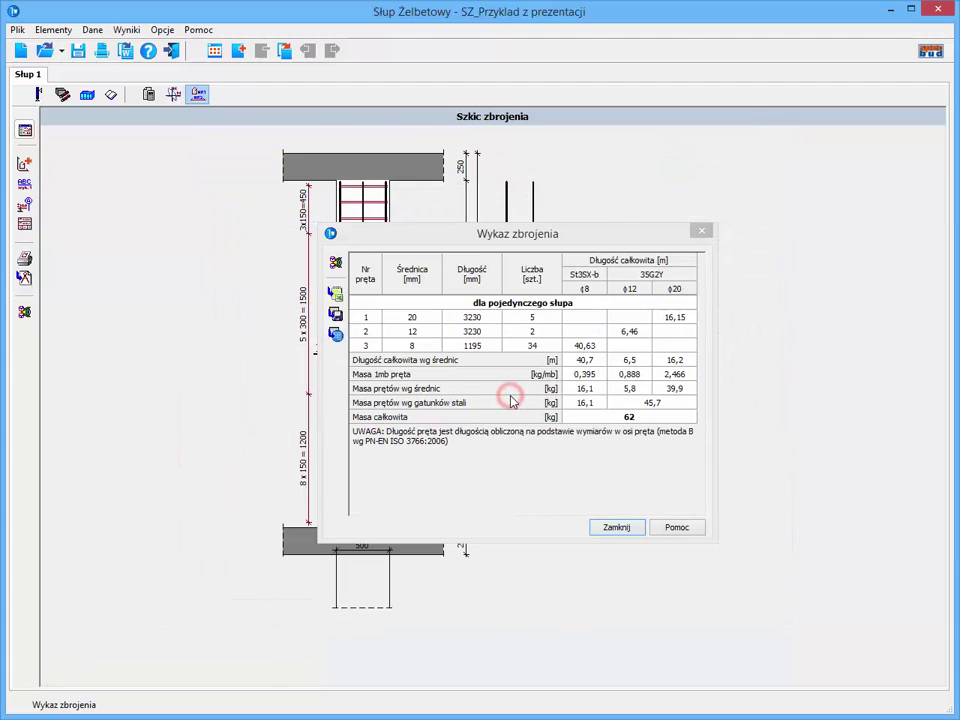
left_click(615, 527)
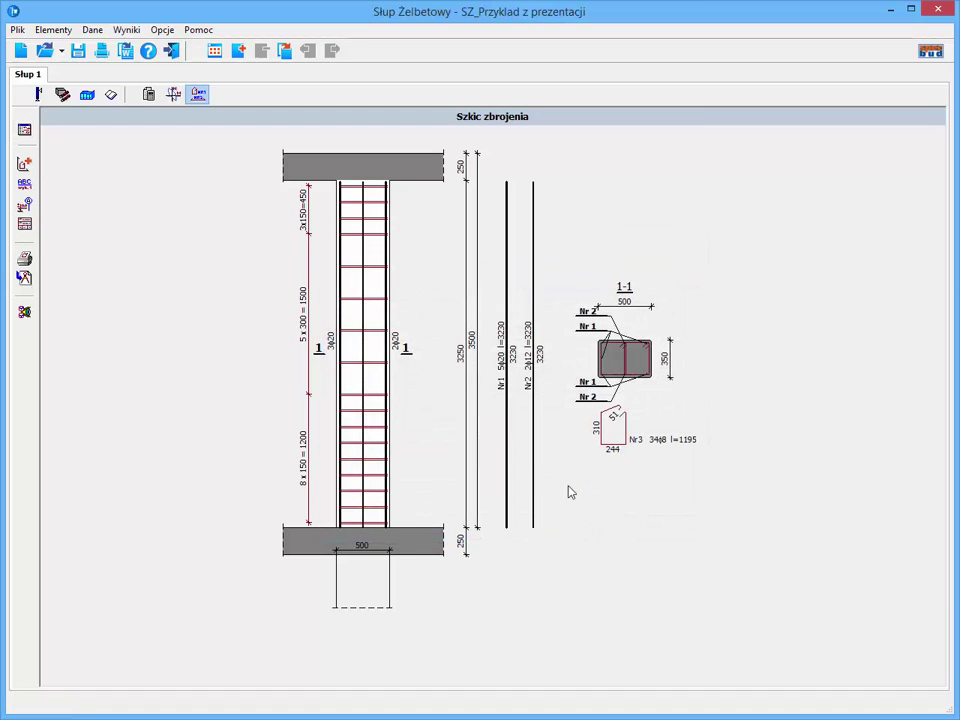
Step: Change Słup 1's concrete class to B45 in the Podgląd preview panel
left_click(163, 30)
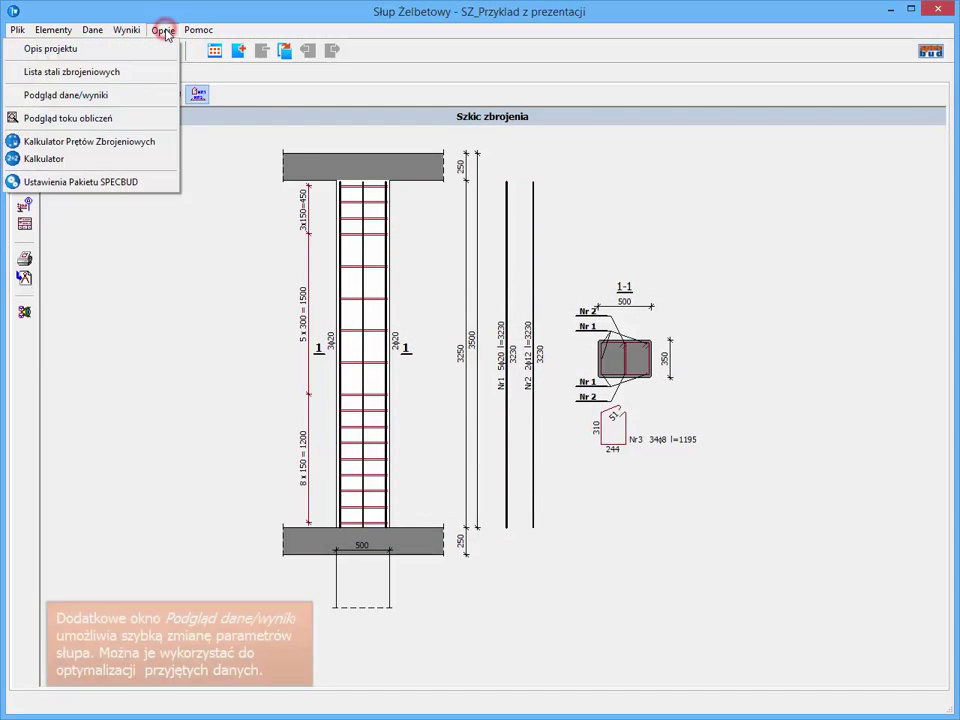
left_click(73, 104)
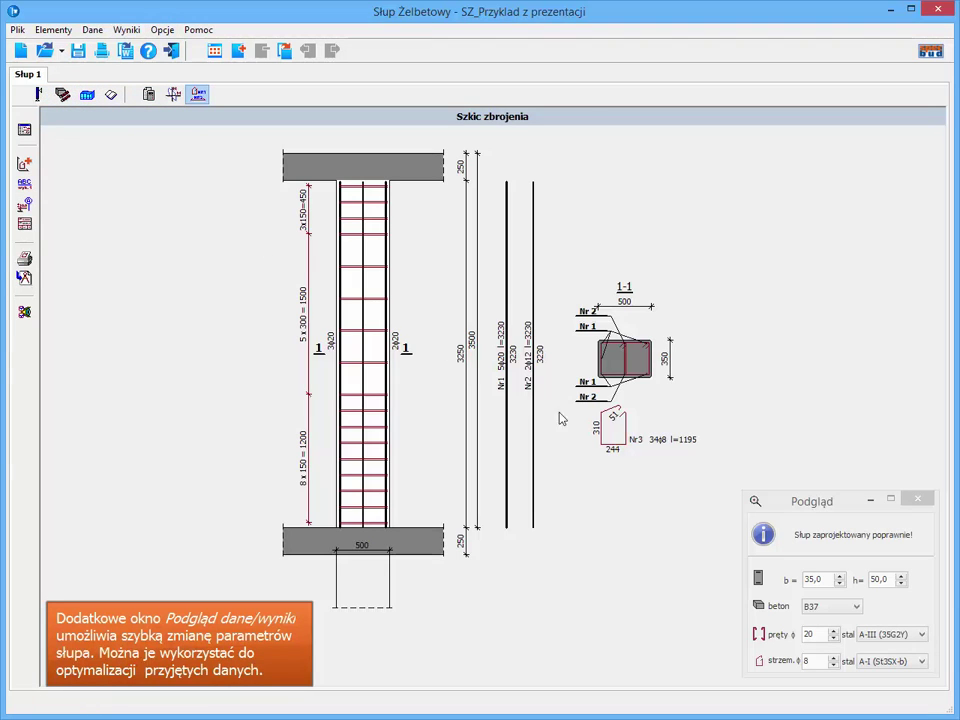
left_click(855, 607)
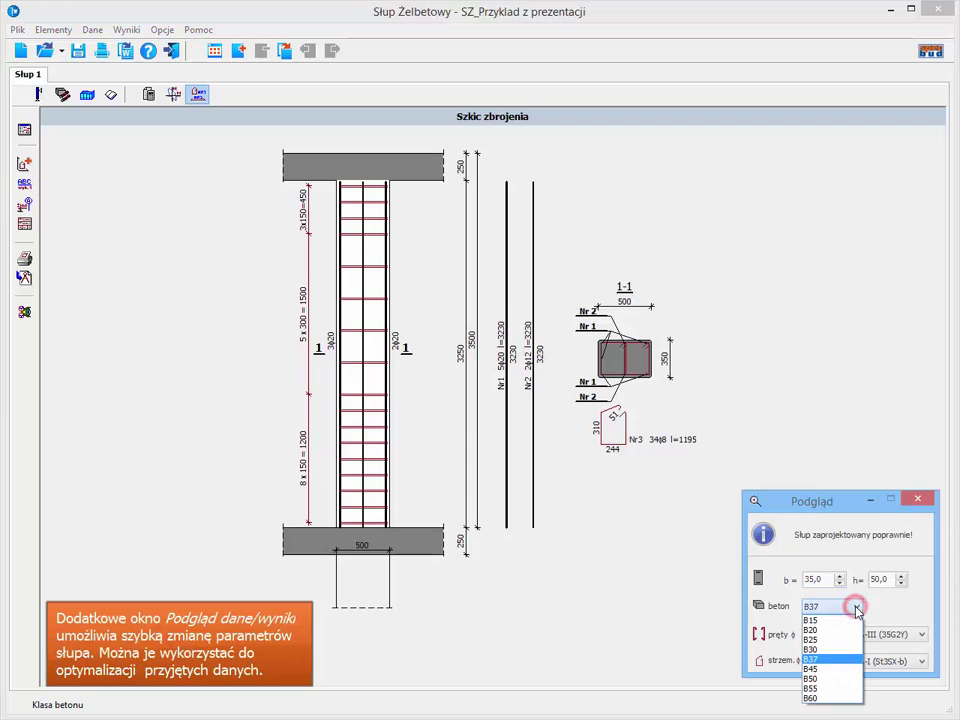
left_click(816, 669)
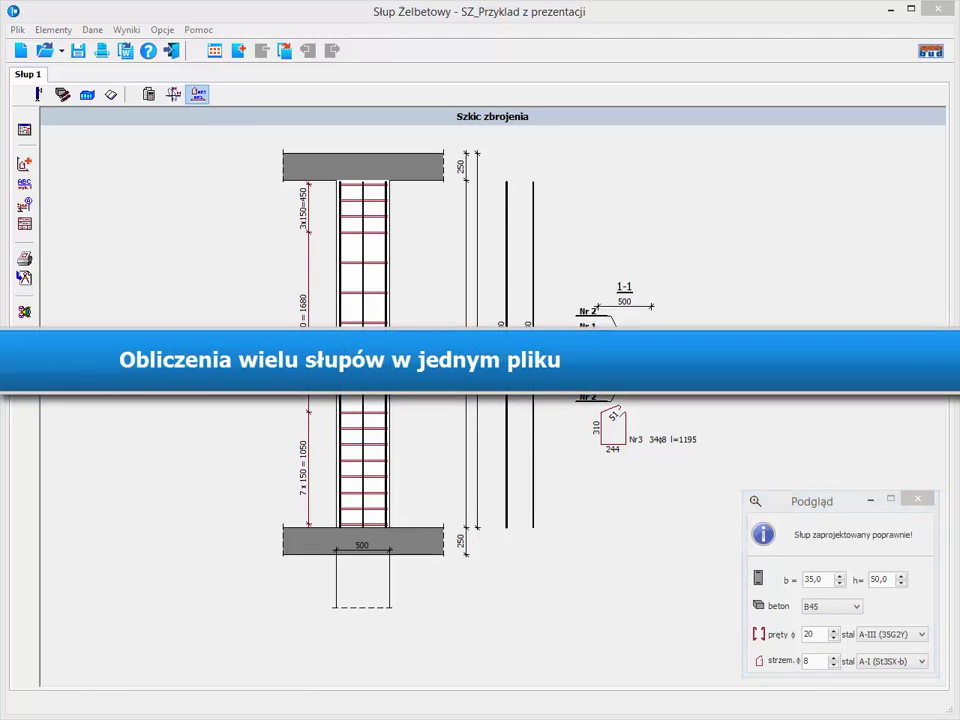
Step: Copy Słup 1 as a new element named 'Słup 2'
left_click(283, 54)
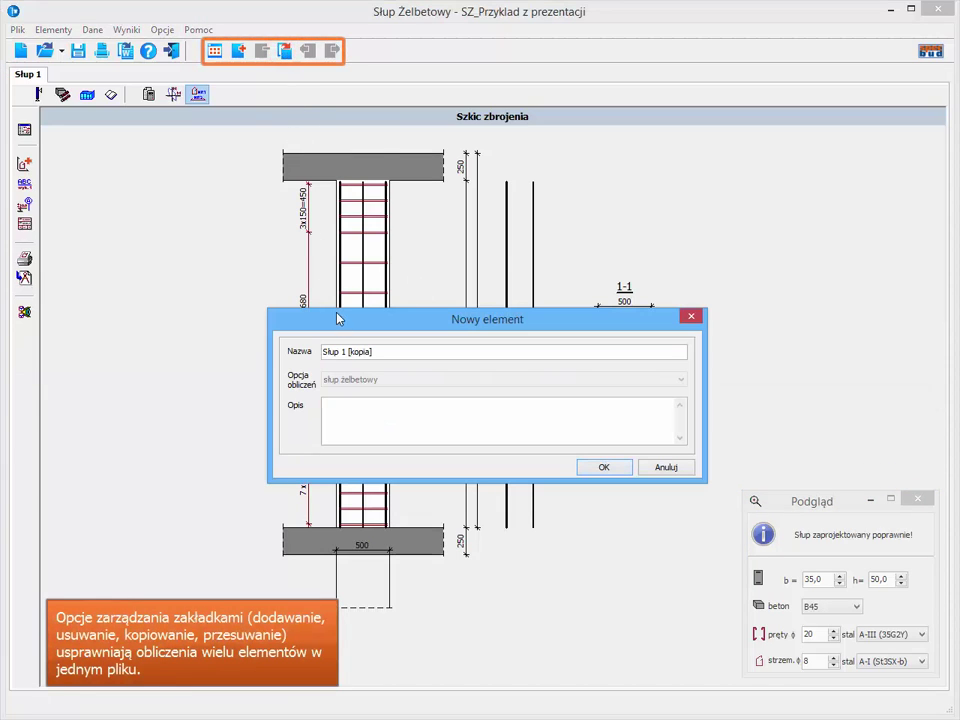
left_click_drag(344, 351, 378, 352)
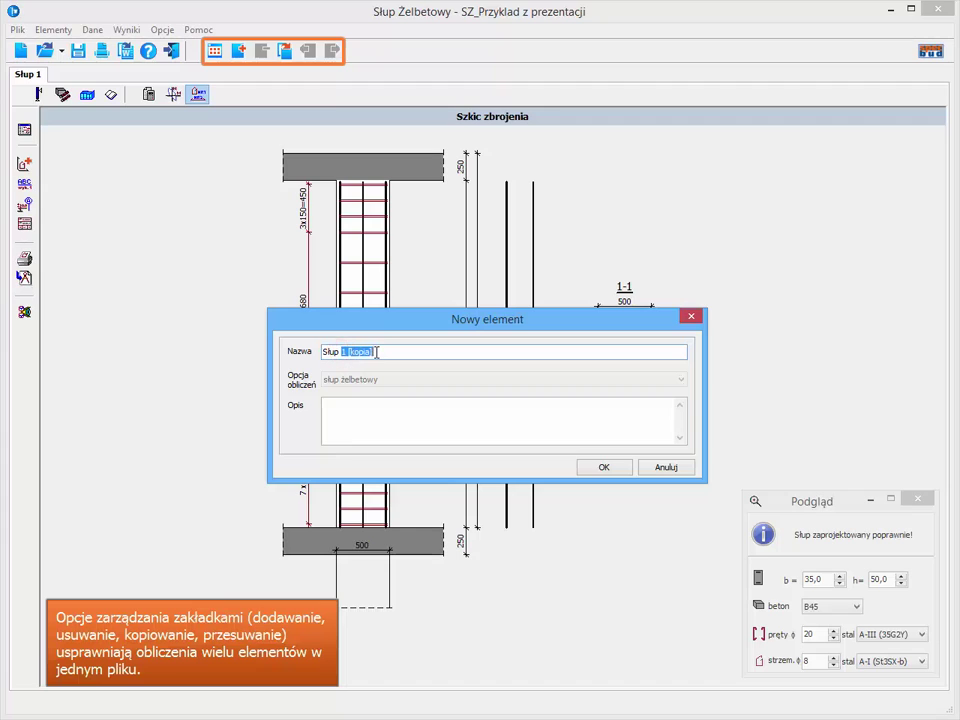
type("2")
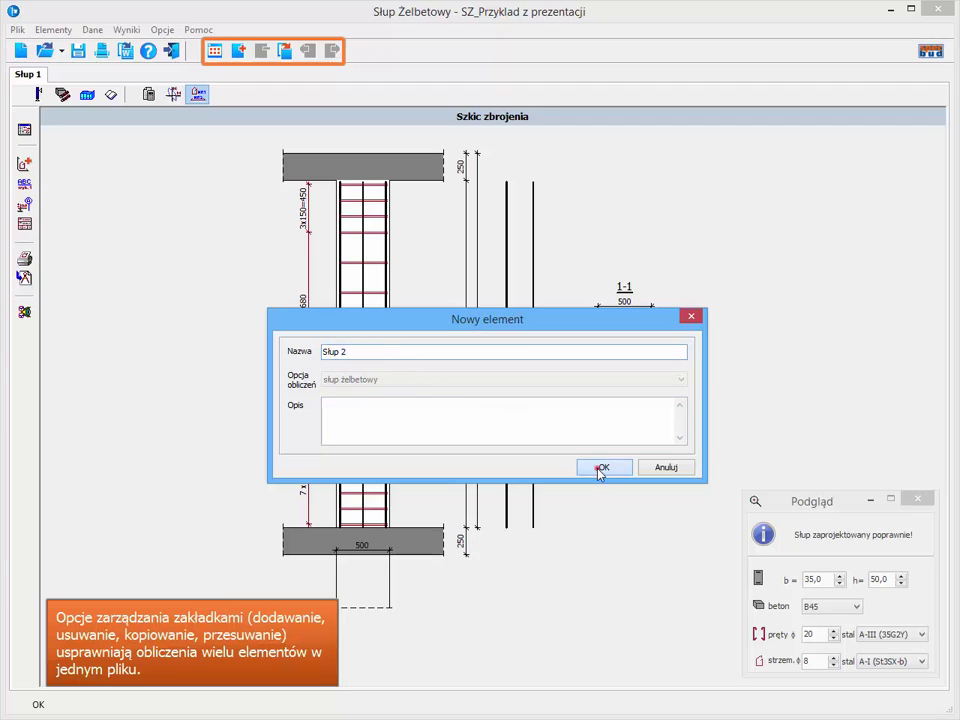
left_click(601, 469)
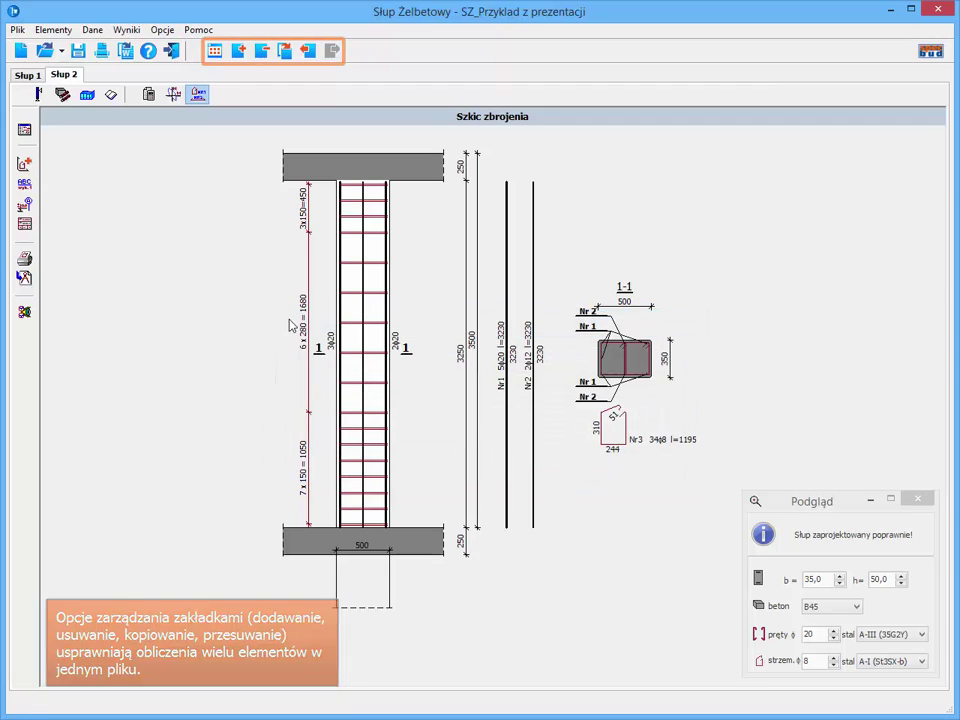
Step: Give Słup 2 a circular cross-section 50 cm in diameter and bring up its material data
left_click(35, 95)
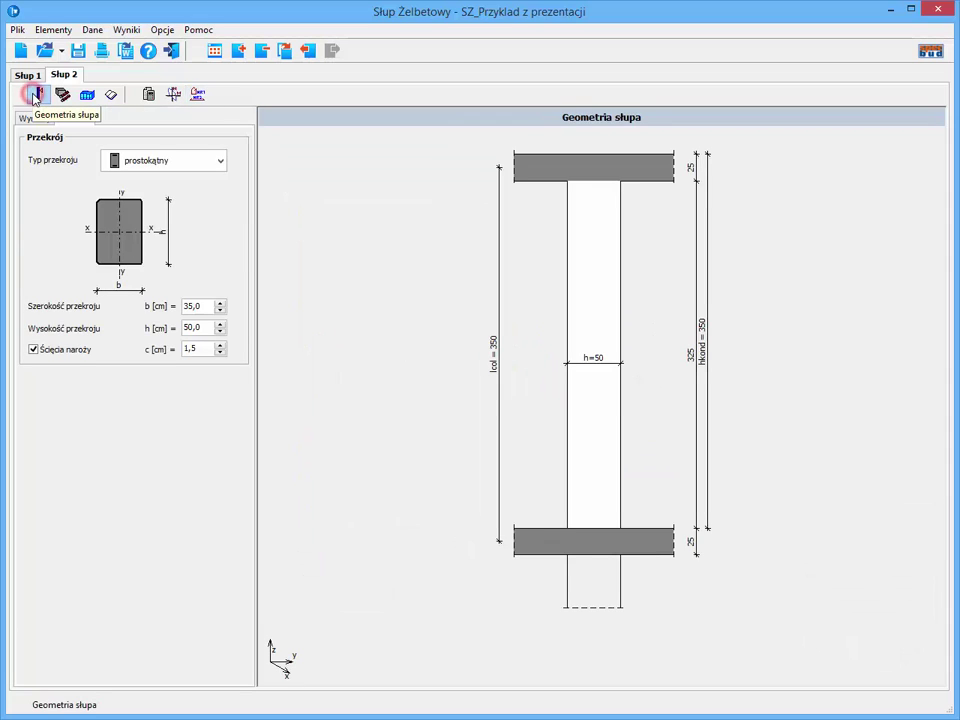
left_click(215, 164)
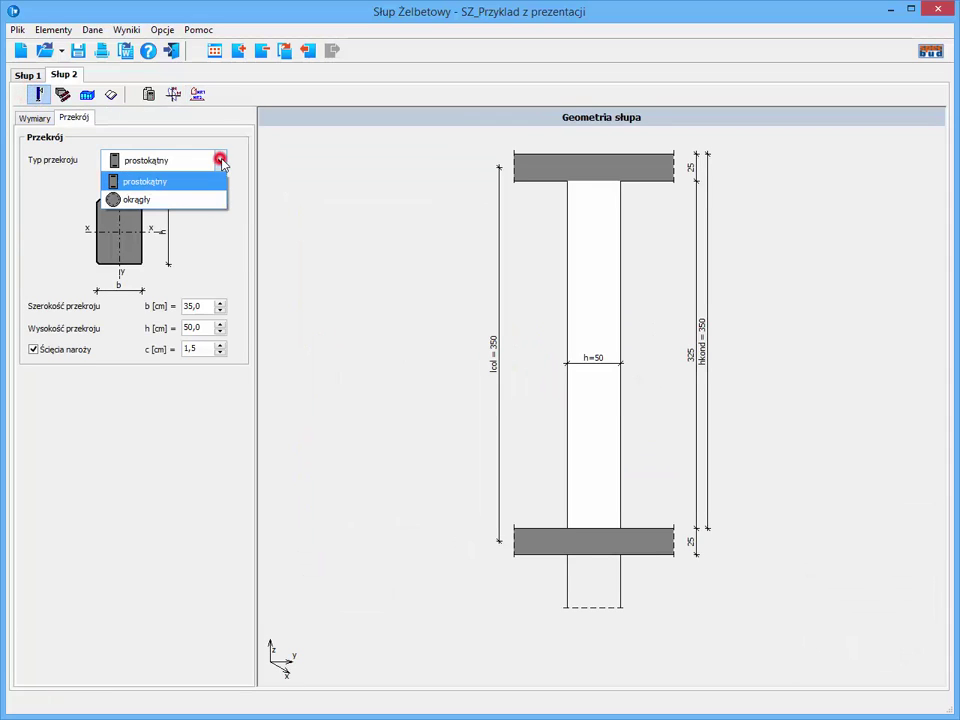
left_click(137, 201)
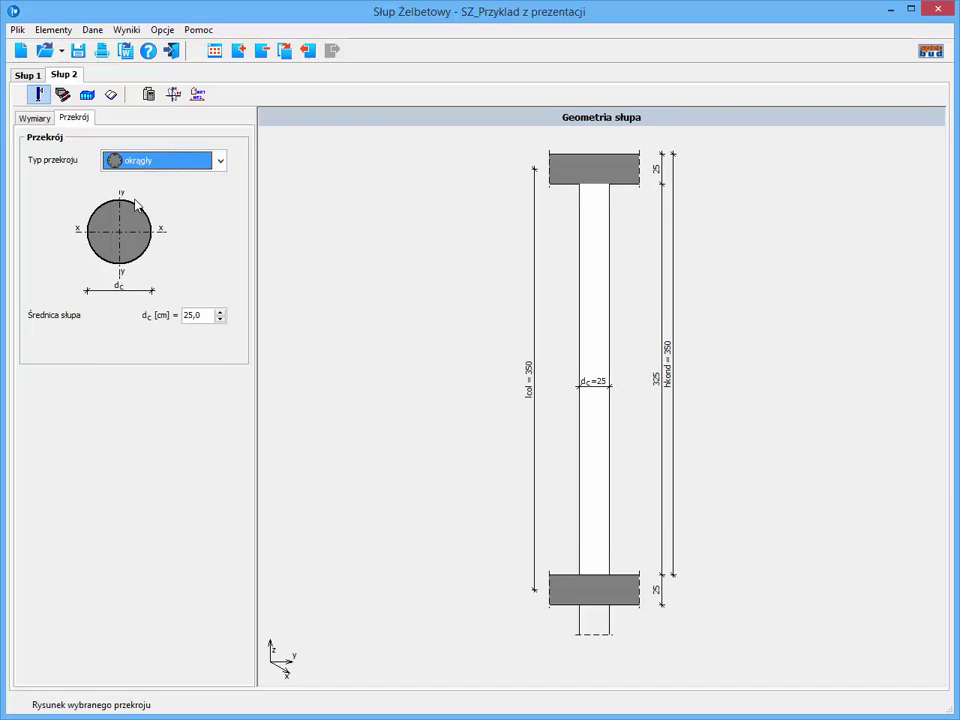
double_click(200, 315)
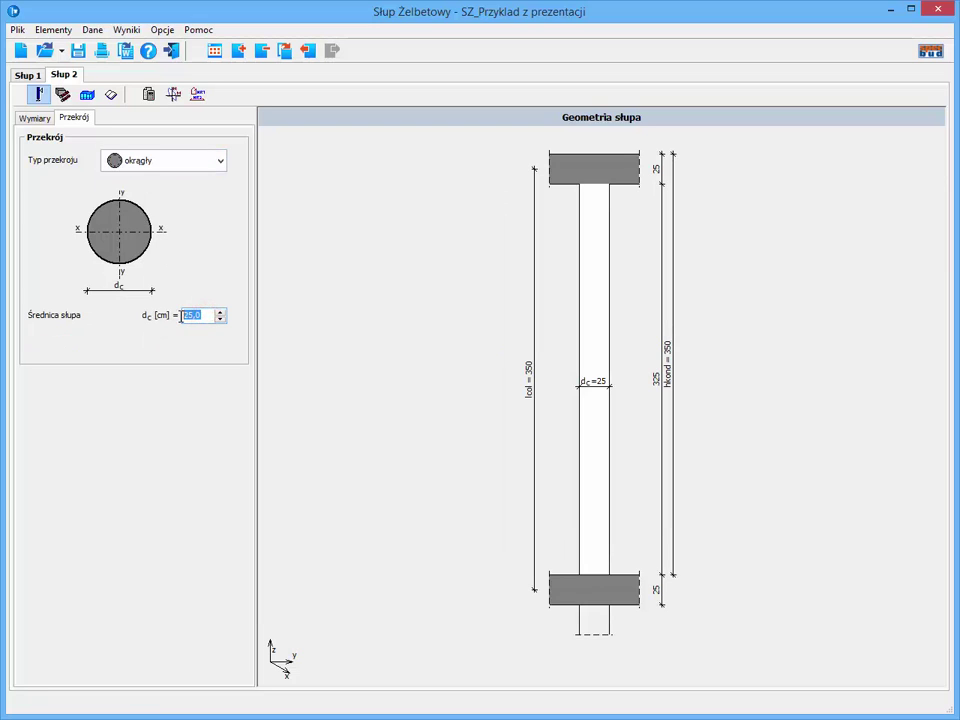
type("5")
key("Tab")
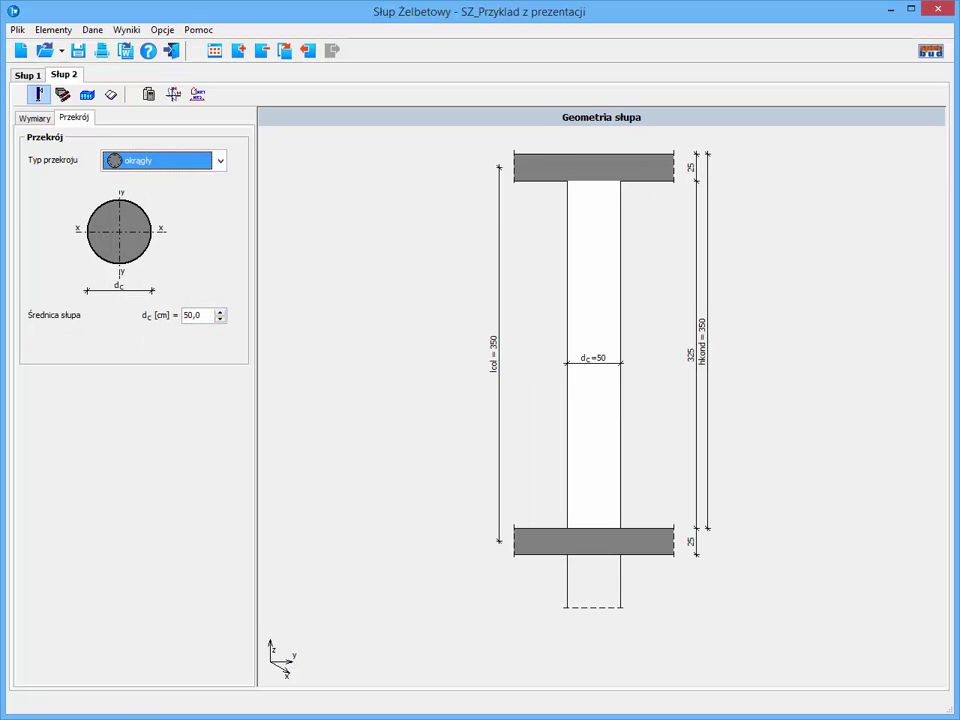
left_click(62, 94)
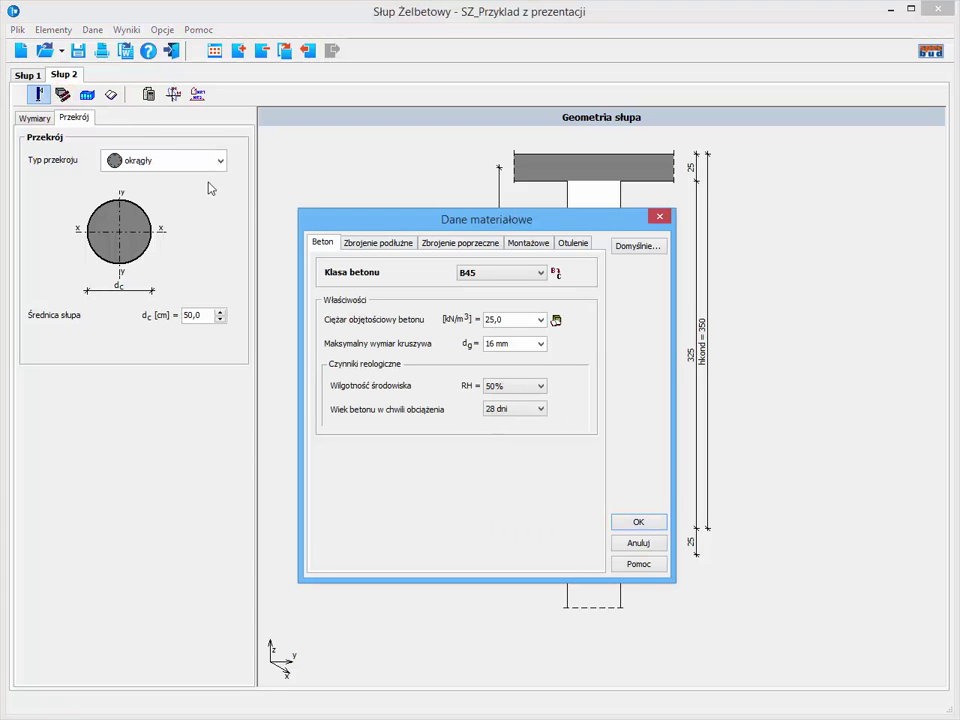
Step: Switch Słup 2's transverse reinforcement from stirrups to a 6 mm spiral at 40 mm pitch
left_click(441, 244)
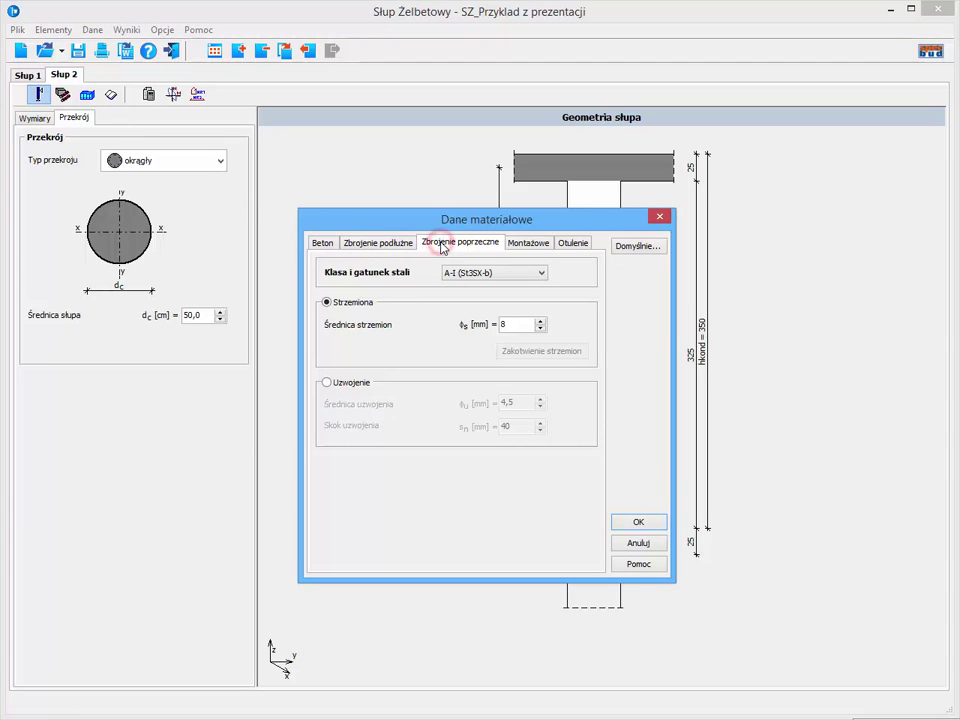
left_click(326, 382)
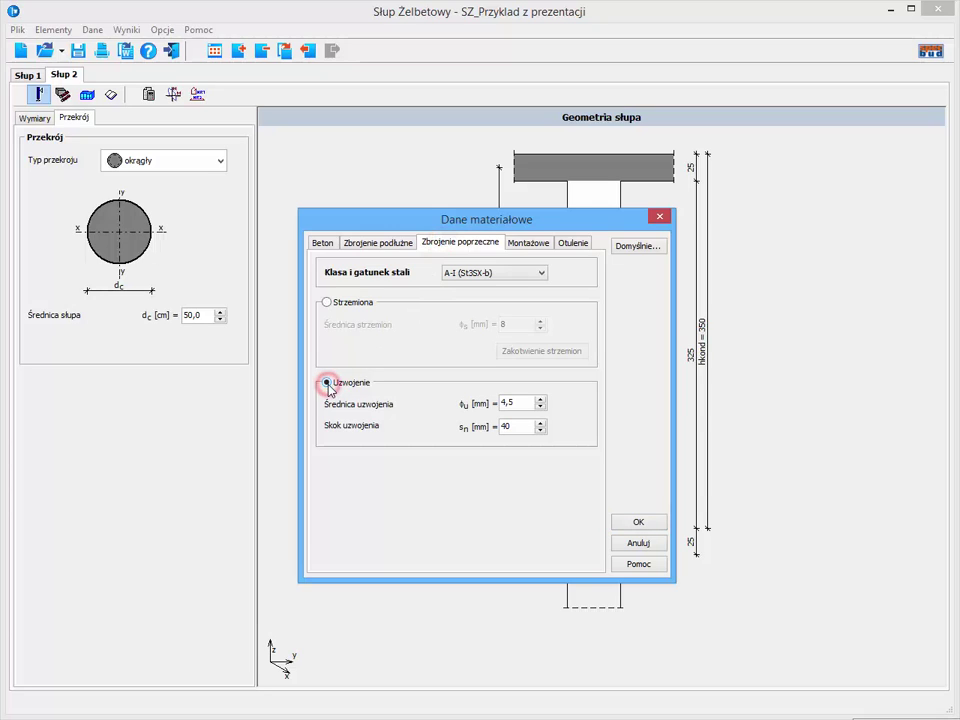
double_click(510, 402)
type("6")
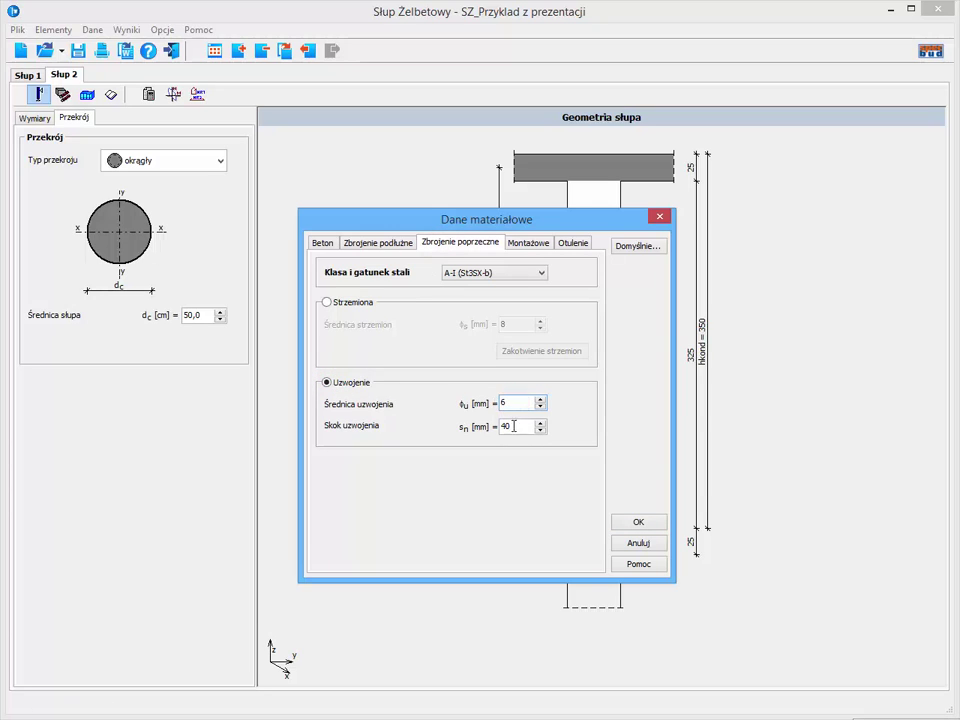
left_click_drag(511, 426, 496, 428)
left_click(632, 521)
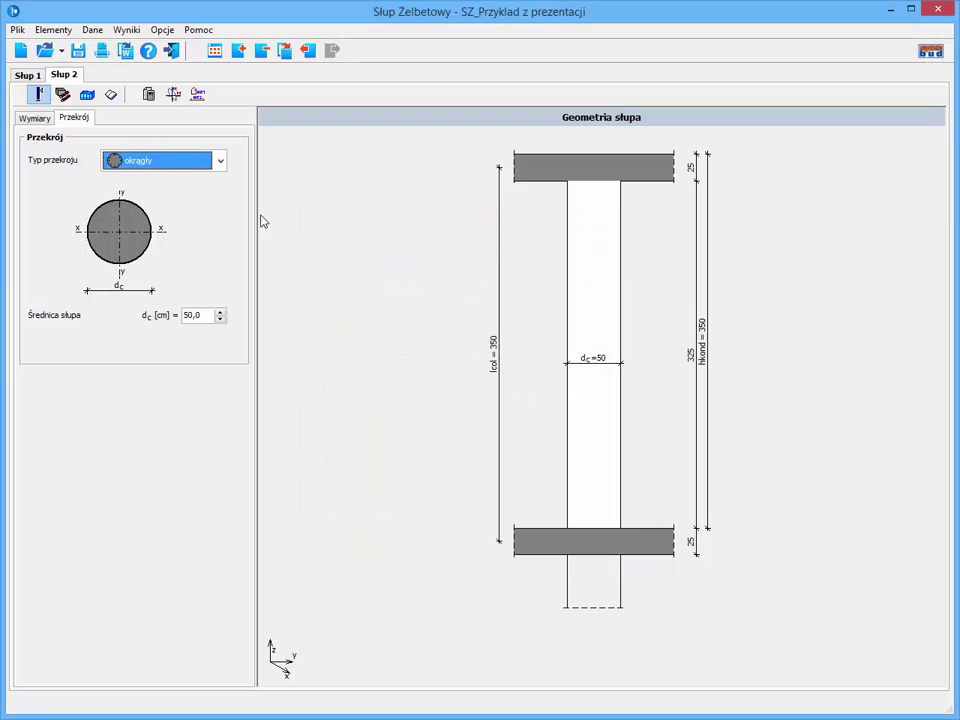
Step: Show Słup 2's reinforcement sketch and enter project number 2-3/2014 in Opis projektu
left_click(197, 94)
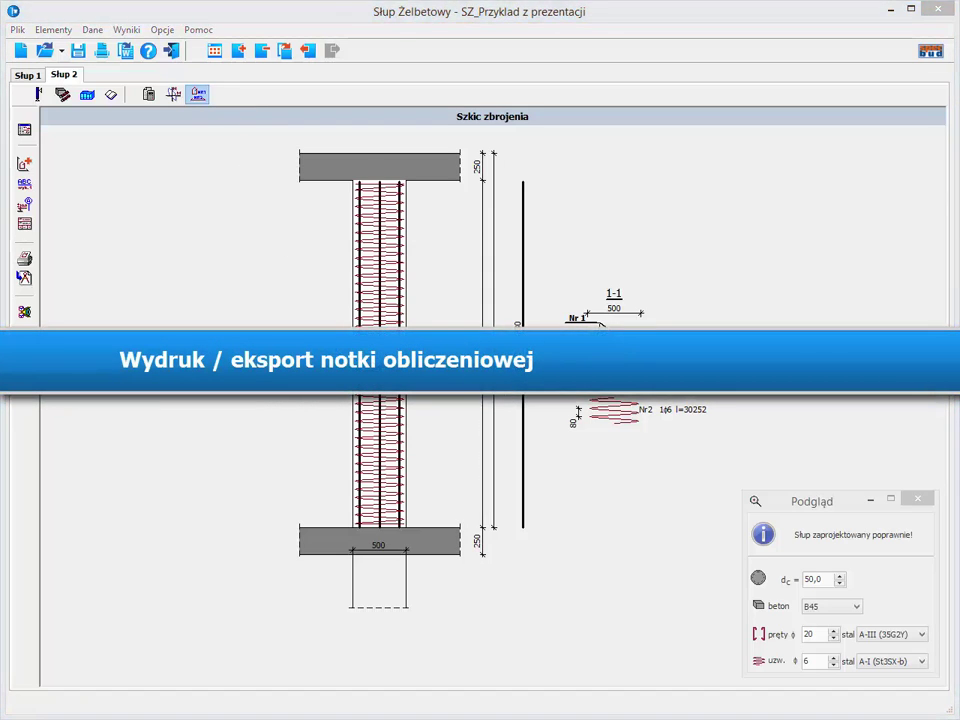
left_click(160, 29)
left_click(142, 45)
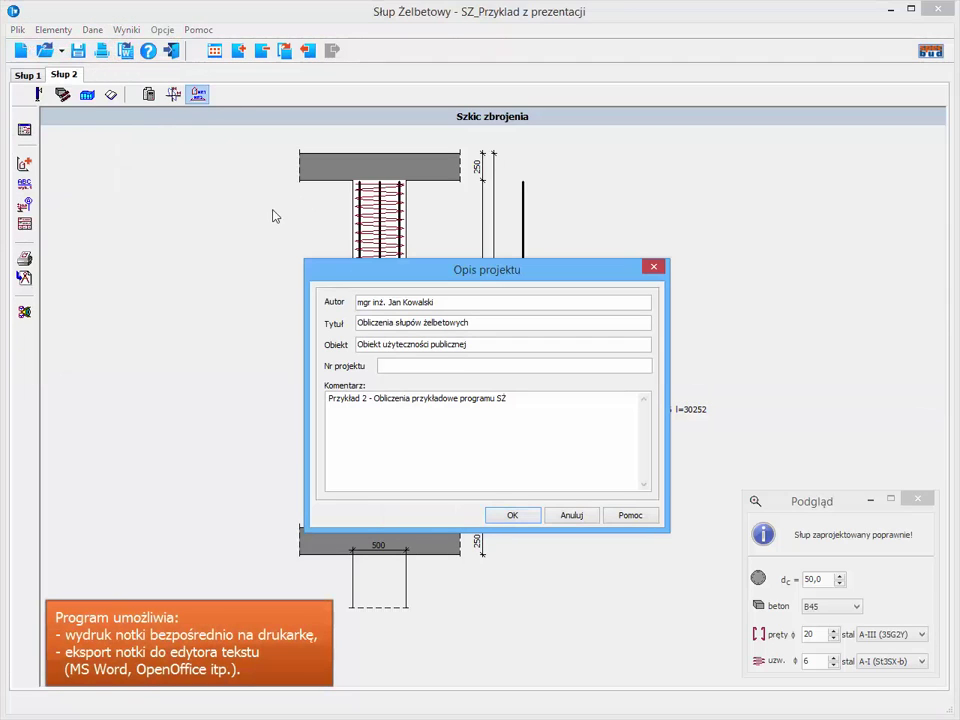
left_click(396, 367)
type("2-3/2014")
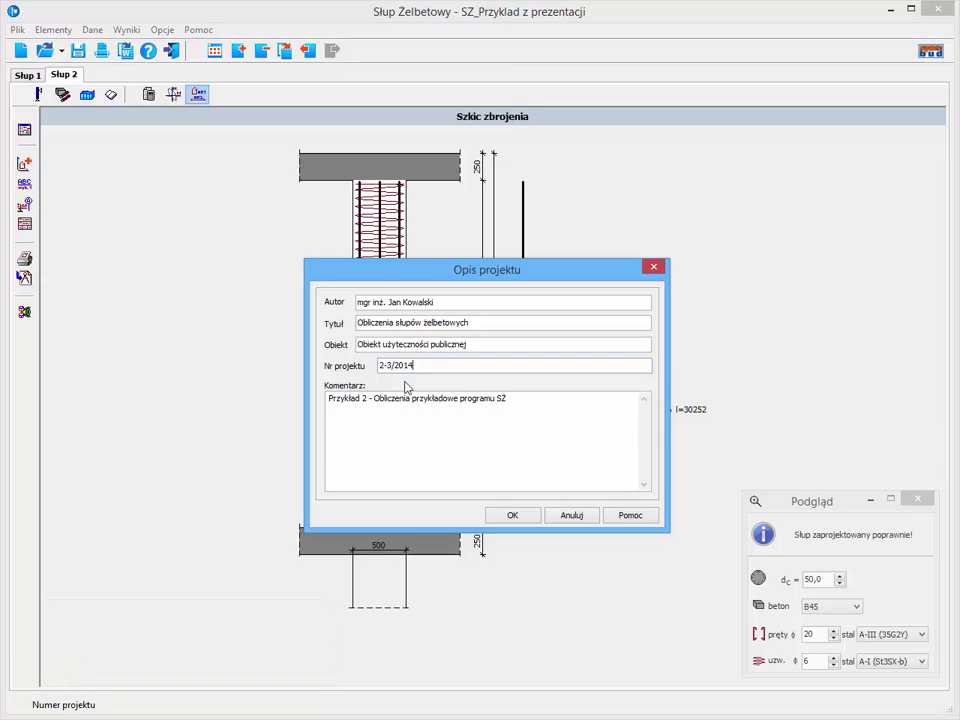
left_click(509, 515)
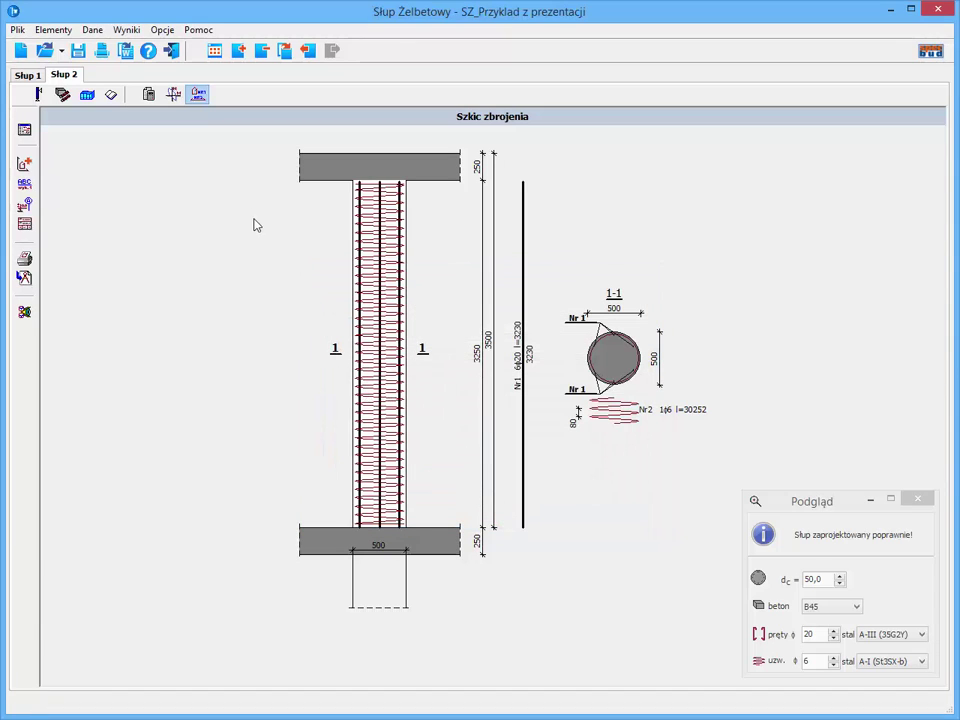
Step: Set the print range to include the input data and results sections, including the reinforcement schedule
left_click(101, 50)
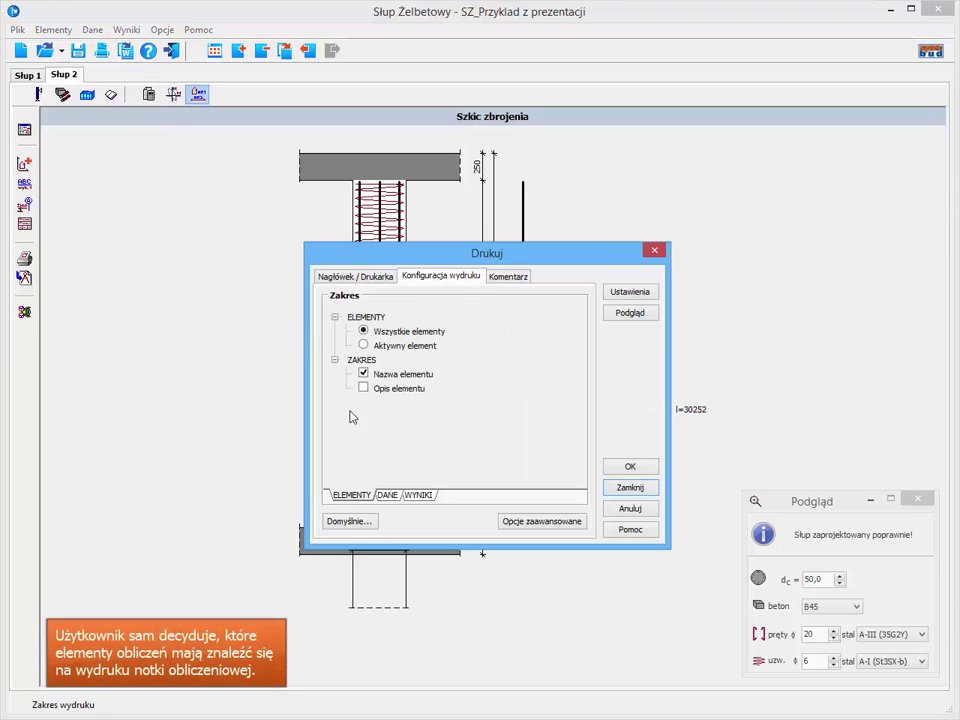
left_click(386, 493)
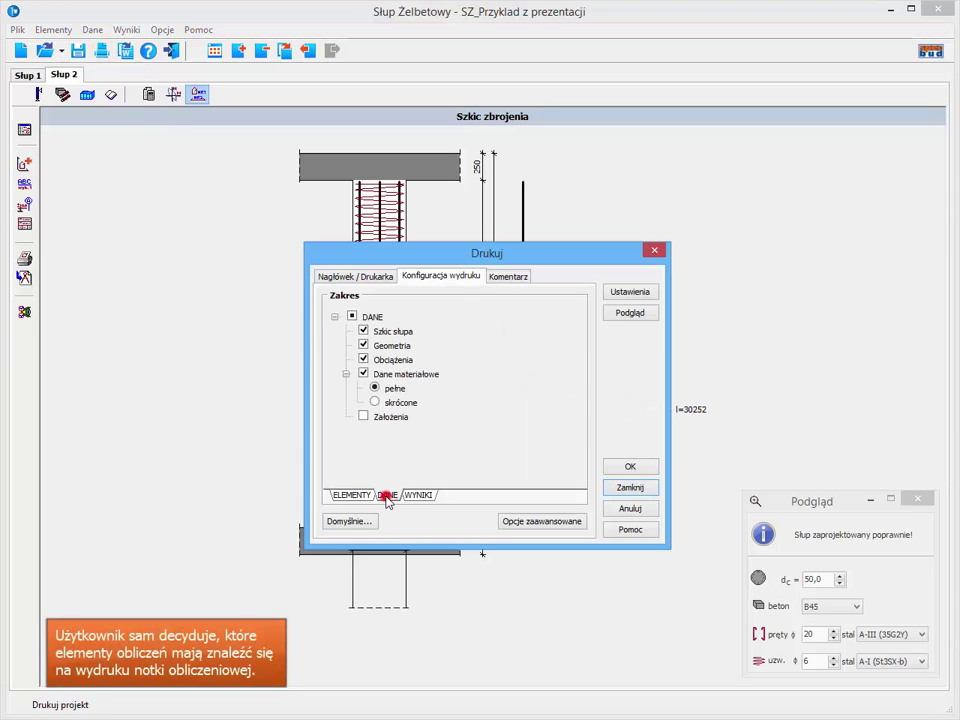
left_click(364, 417)
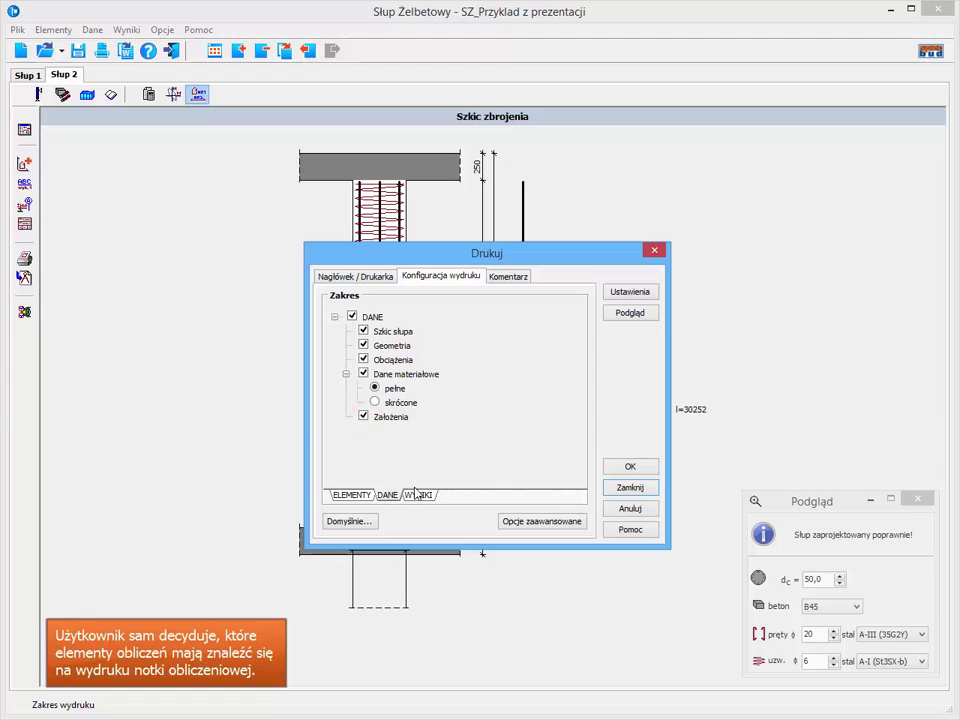
left_click(416, 492)
left_click(373, 431)
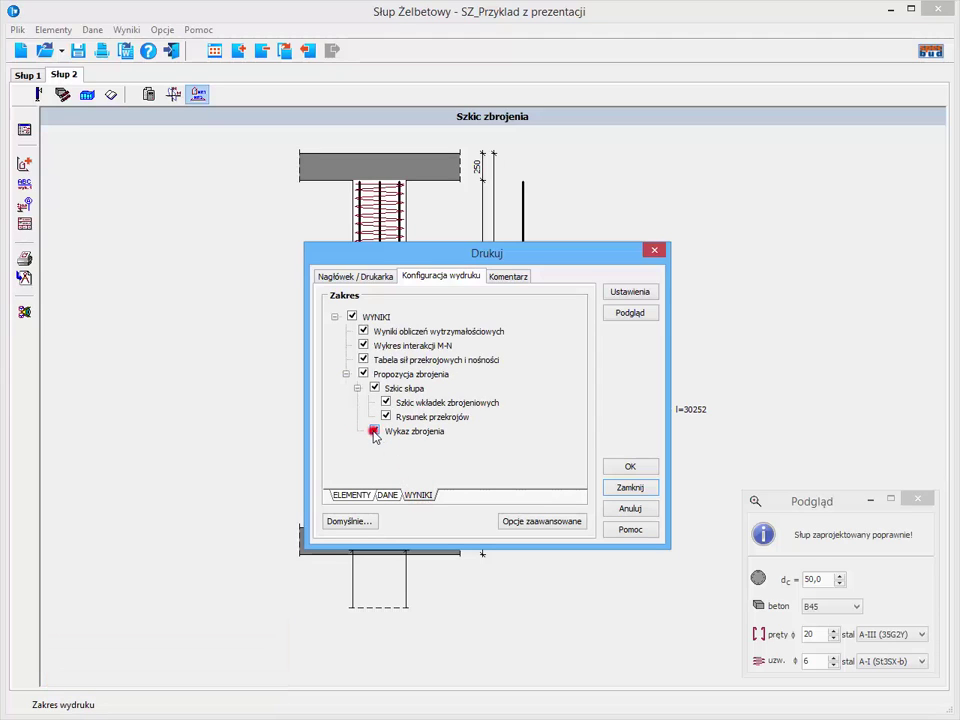
Step: Preview the printout page by page, then close it and bring up the insert-to-editor settings
left_click(630, 314)
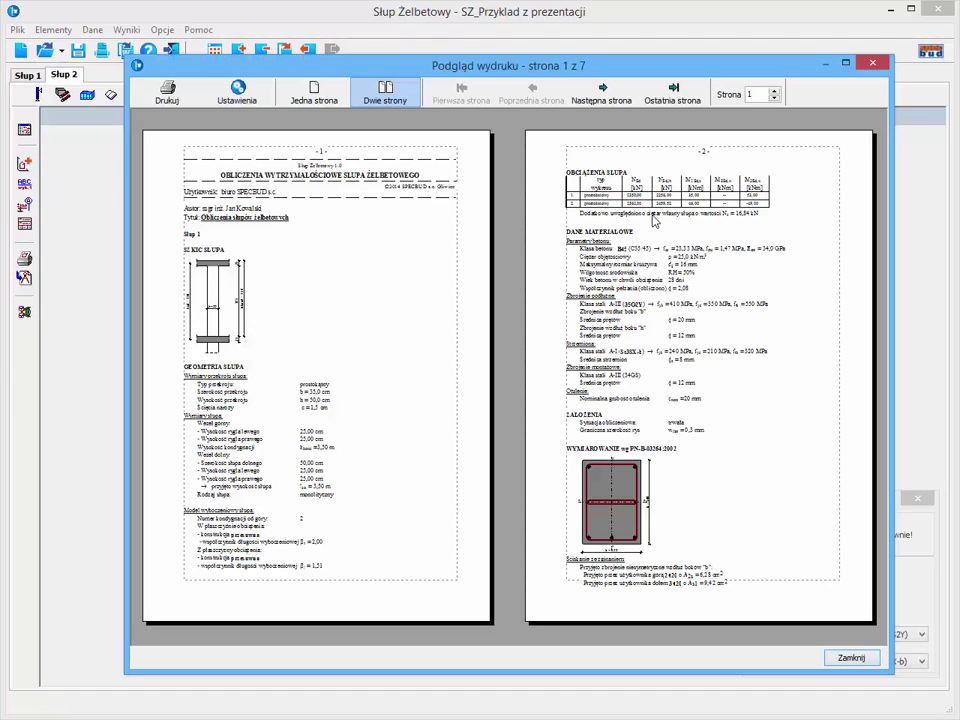
left_click(603, 90)
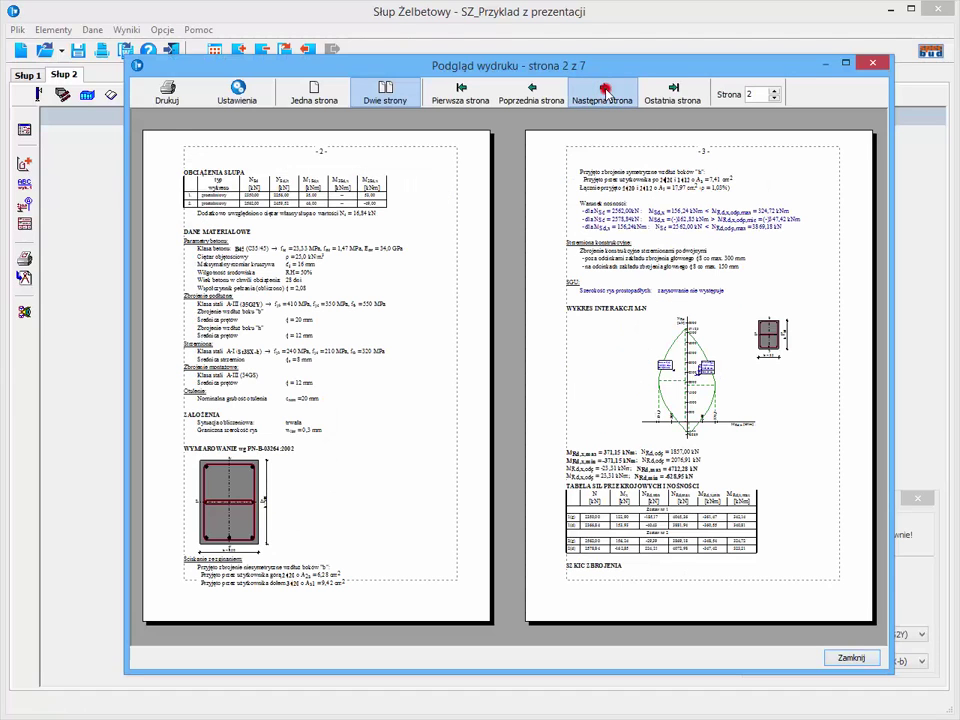
left_click(603, 90)
left_click(603, 90)
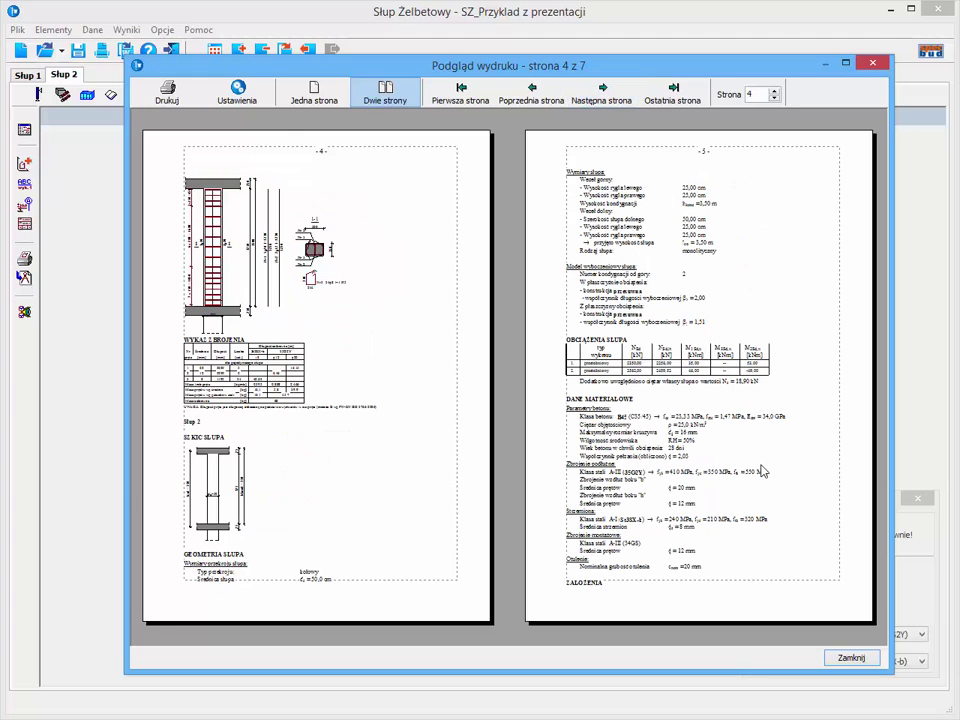
left_click(851, 657)
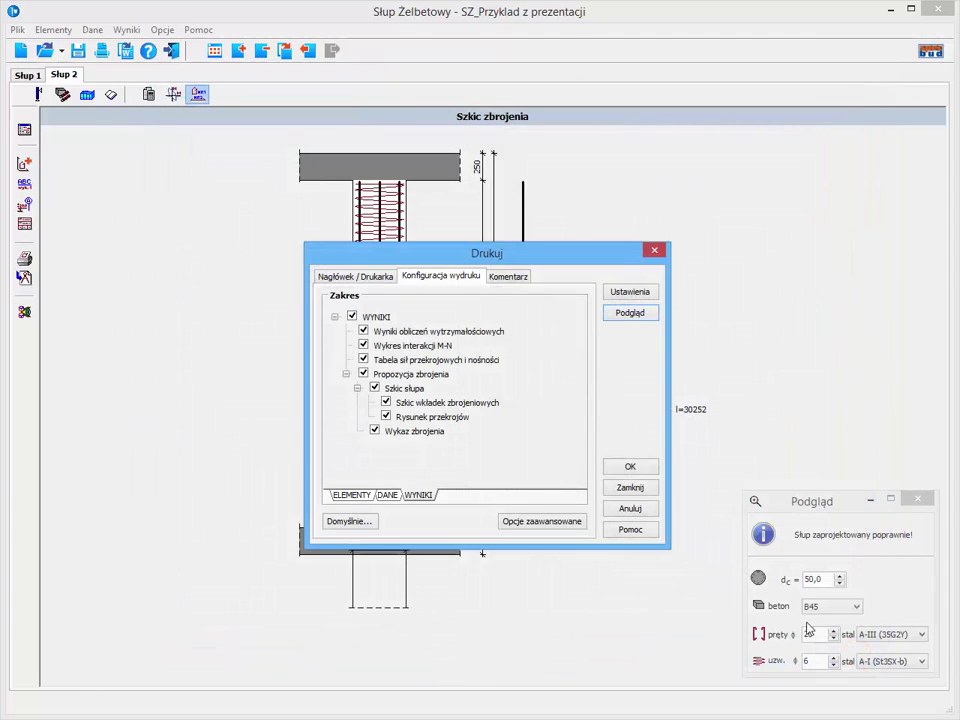
left_click(631, 489)
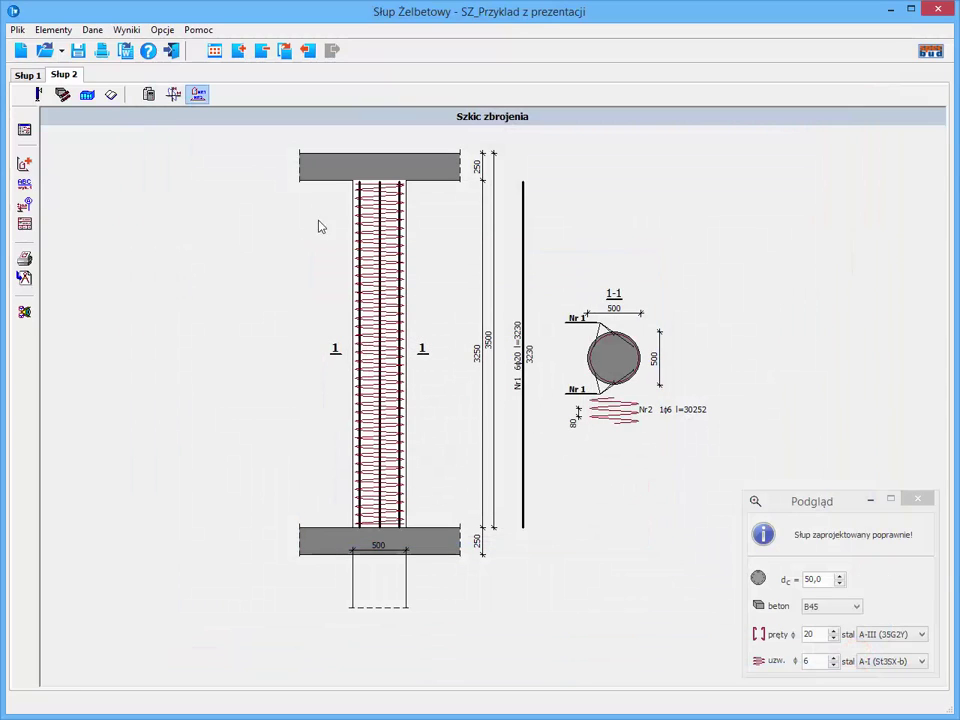
left_click(124, 52)
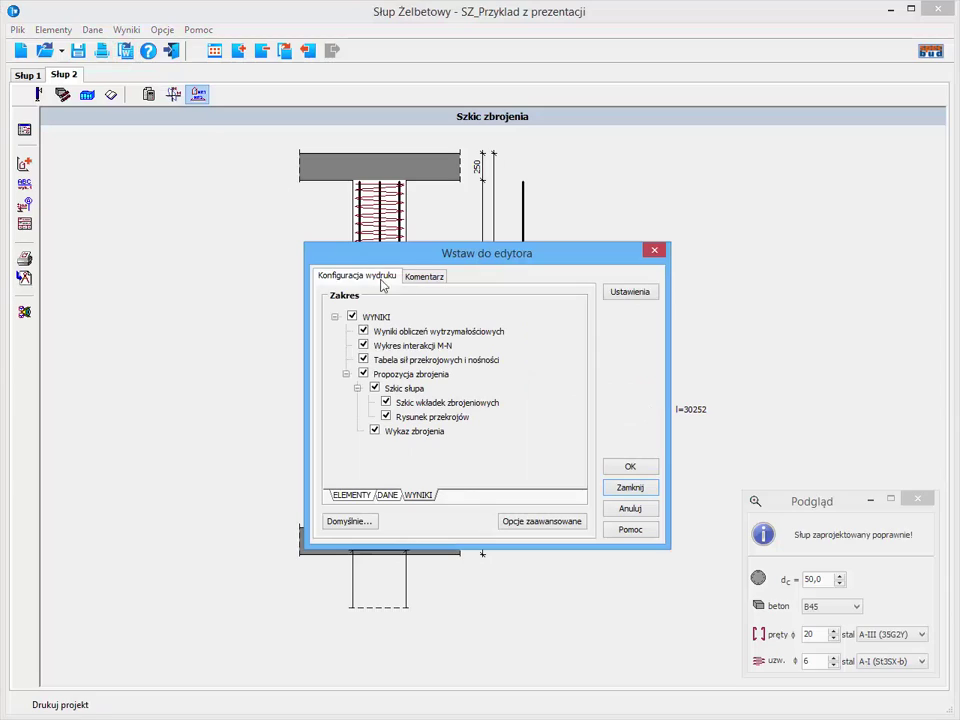
Step: Send the results to Word as SZ_Notka obliczeniowa.doc and scroll through its pages
left_click(629, 468)
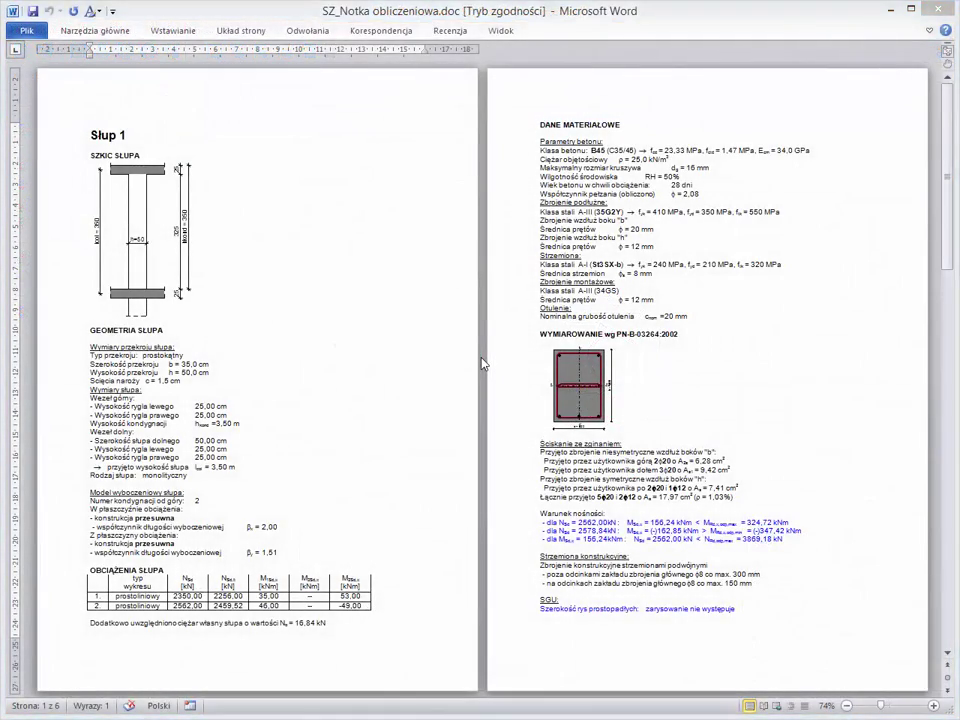
scroll(481, 363, "down", 4)
scroll(481, 363, "down", 2)
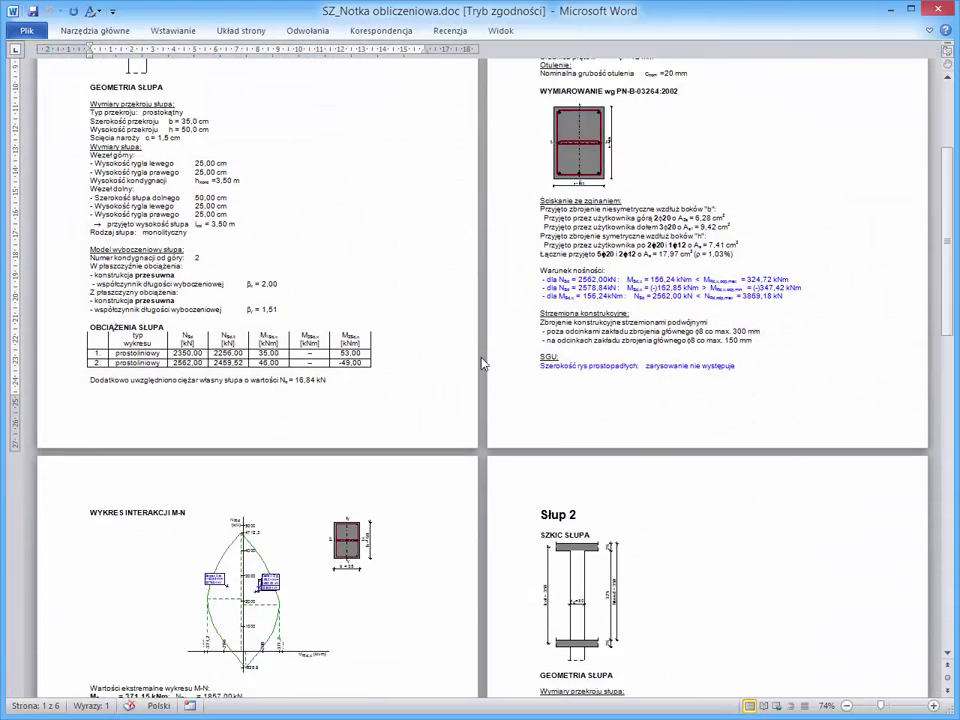
scroll(481, 363, "down", 2)
scroll(481, 363, "down", 2)
scroll(481, 363, "down", 2)
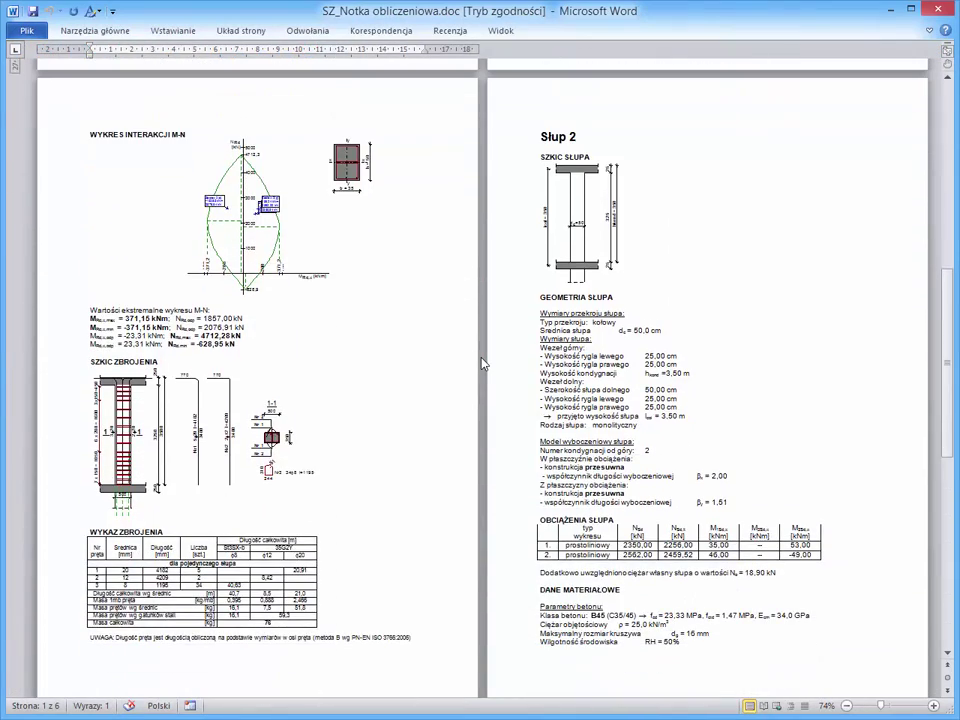
scroll(481, 363, "down", 2)
scroll(481, 363, "down", 1)
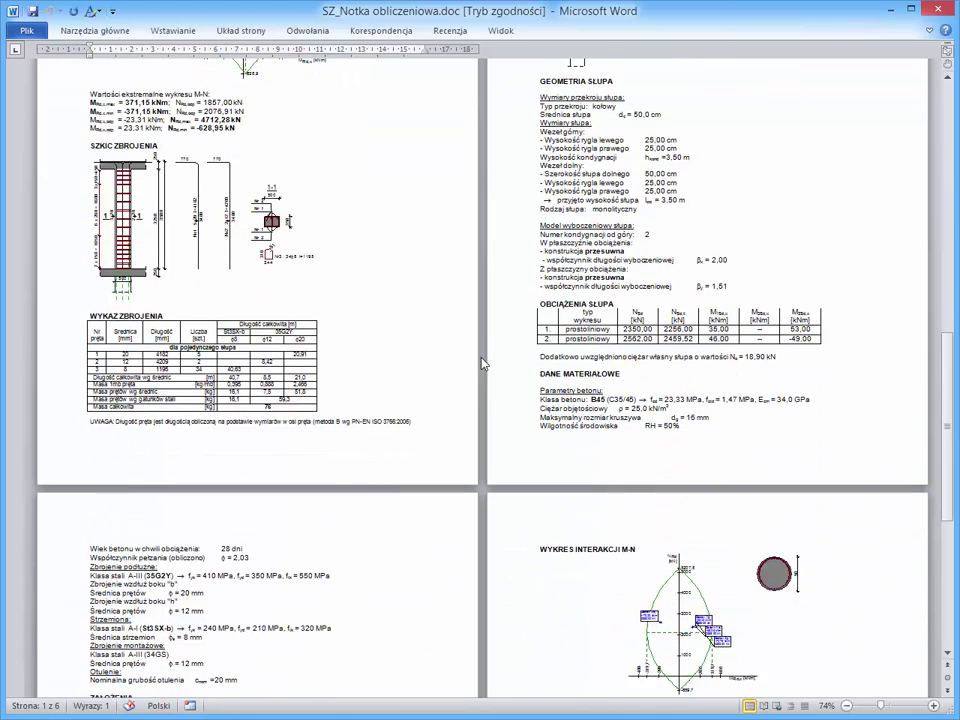
scroll(481, 363, "down", 2)
scroll(481, 363, "down", 1)
scroll(481, 363, "down", 3)
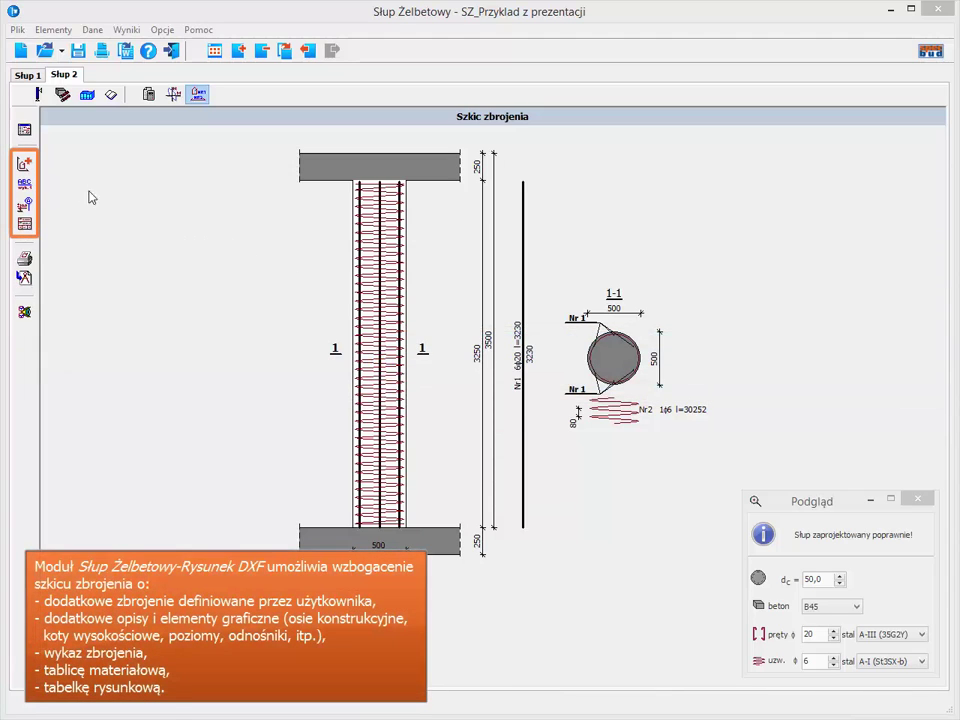
Step: Extend and bend the column bars into the top beam and add 6φ20 connecting bars at the base
left_click(26, 166)
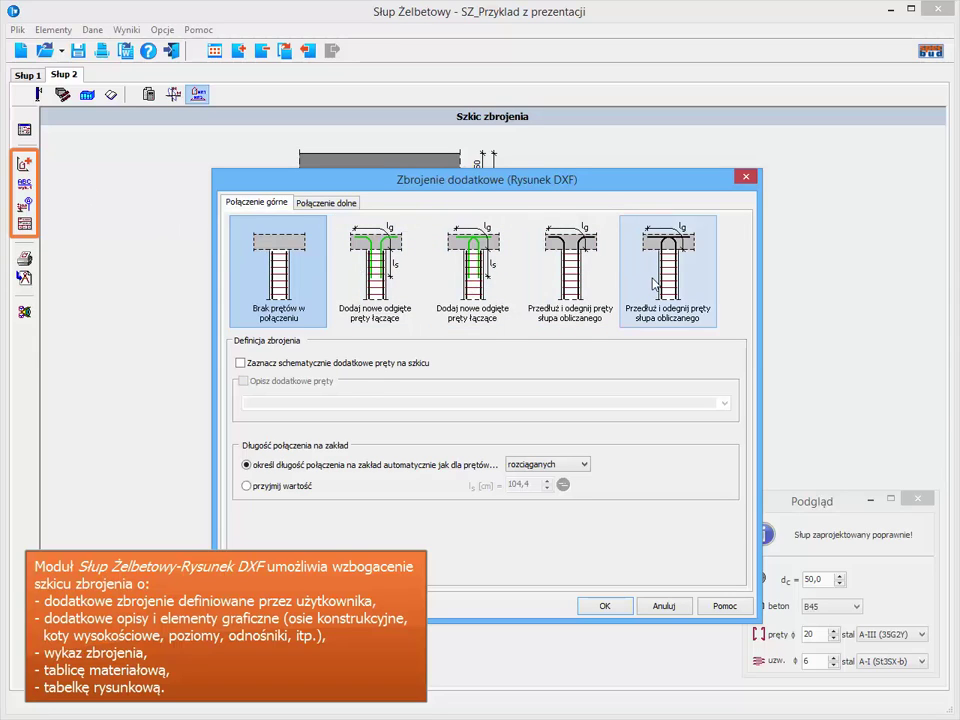
left_click(655, 284)
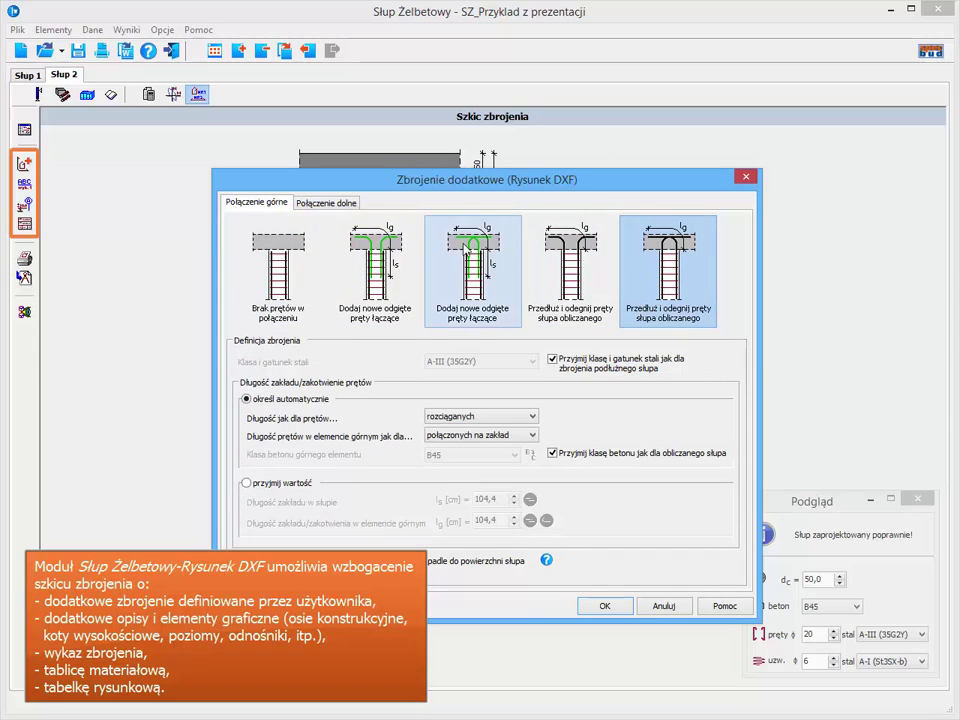
left_click(330, 203)
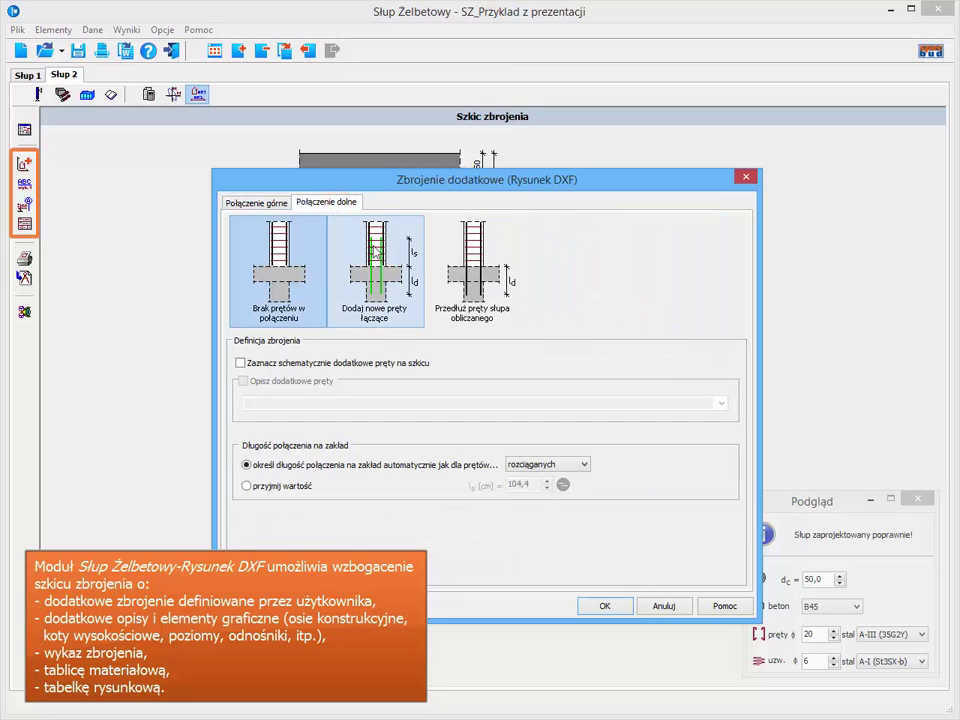
left_click(381, 277)
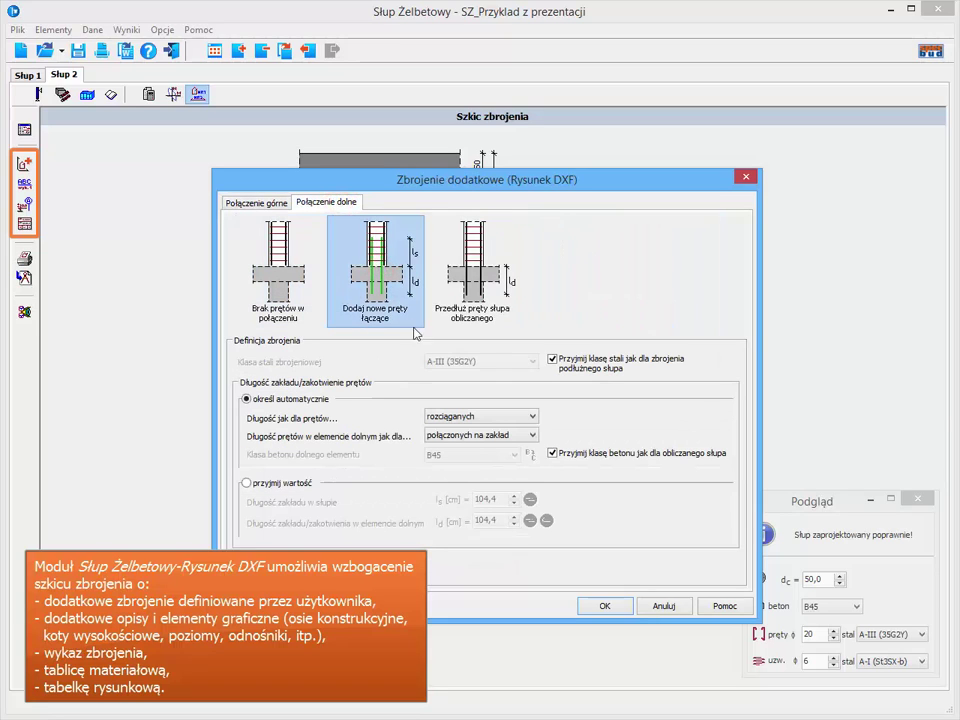
left_click(602, 607)
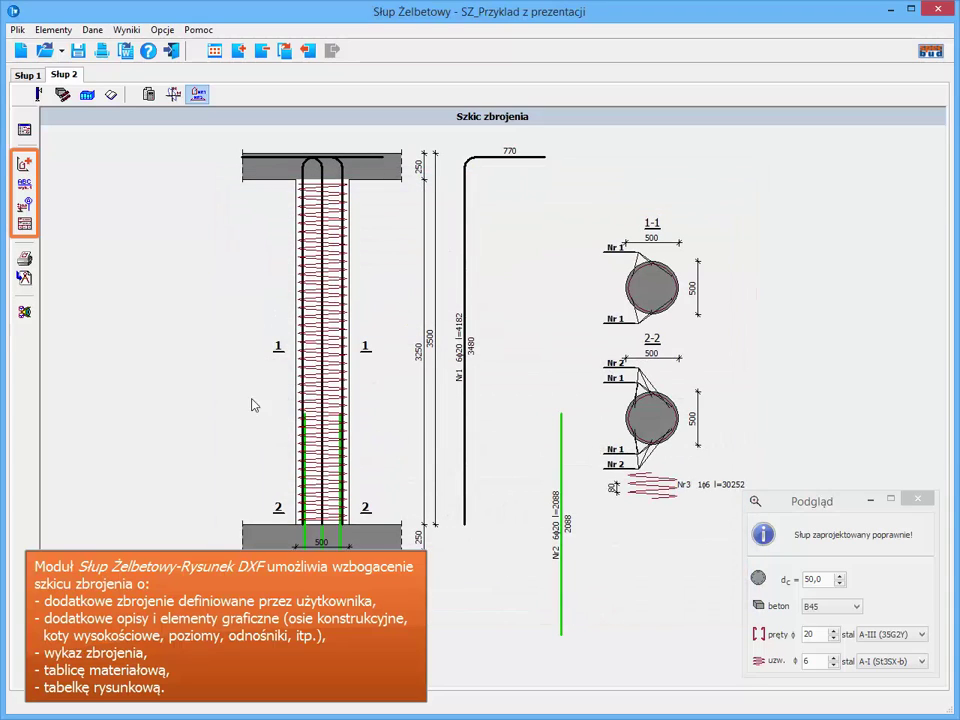
Step: Set the piece count to 3 and label Słup S-2, both left beams and the lower column
left_click(25, 204)
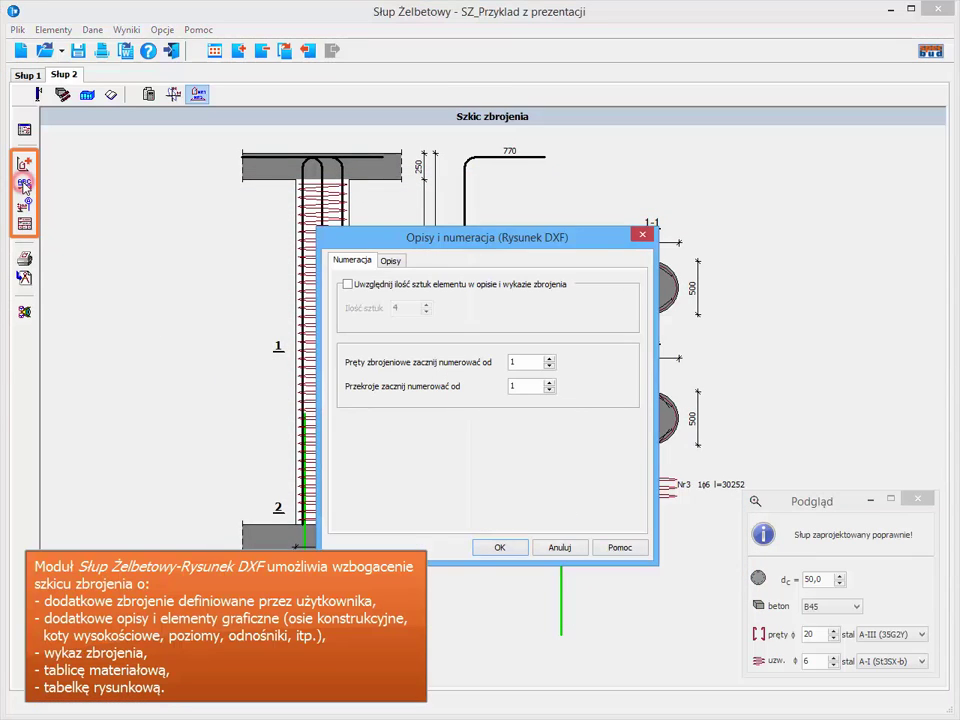
left_click(347, 285)
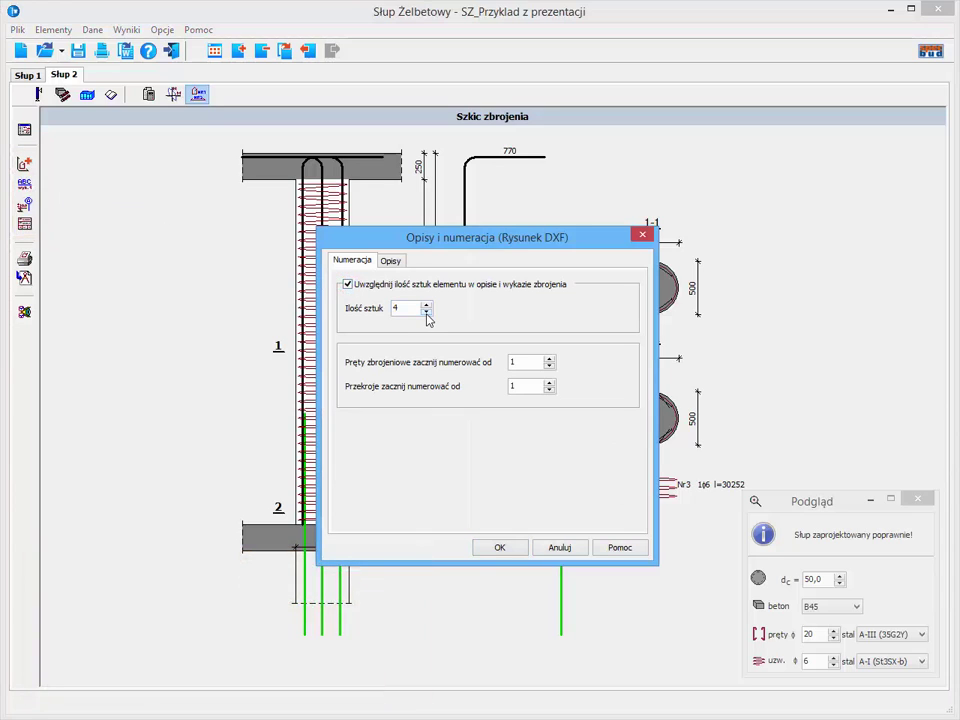
left_click(427, 313)
left_click(389, 262)
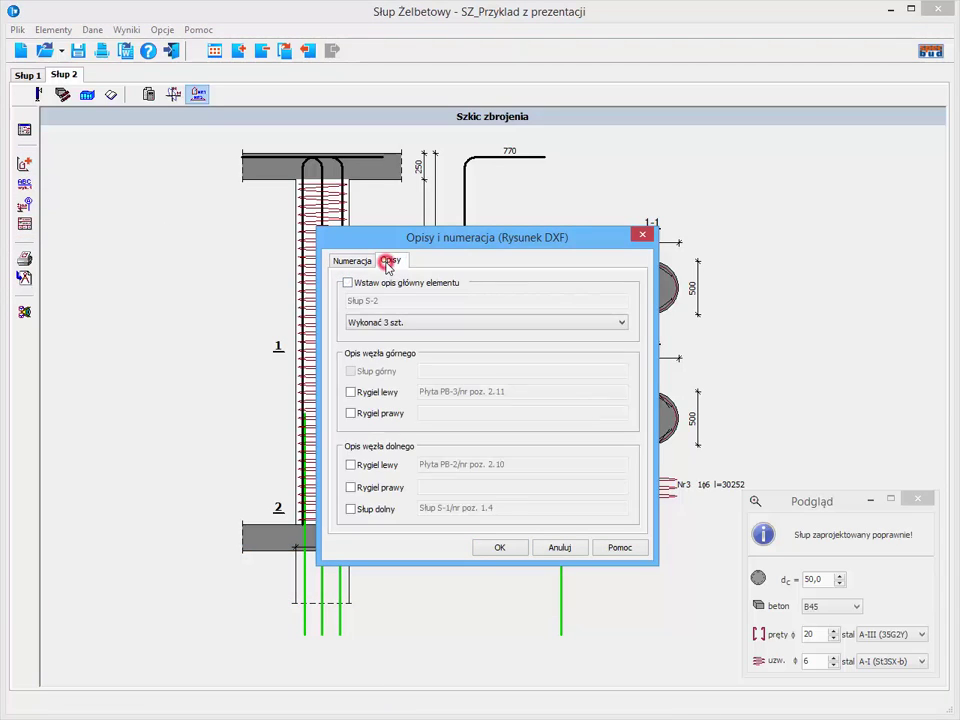
left_click(348, 284)
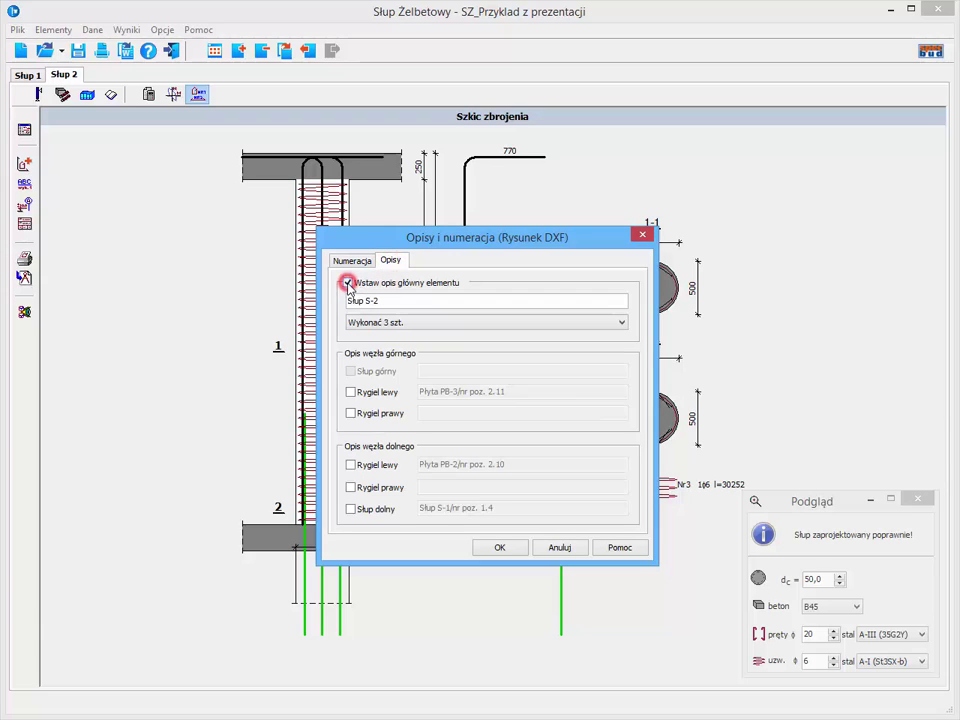
left_click(351, 392)
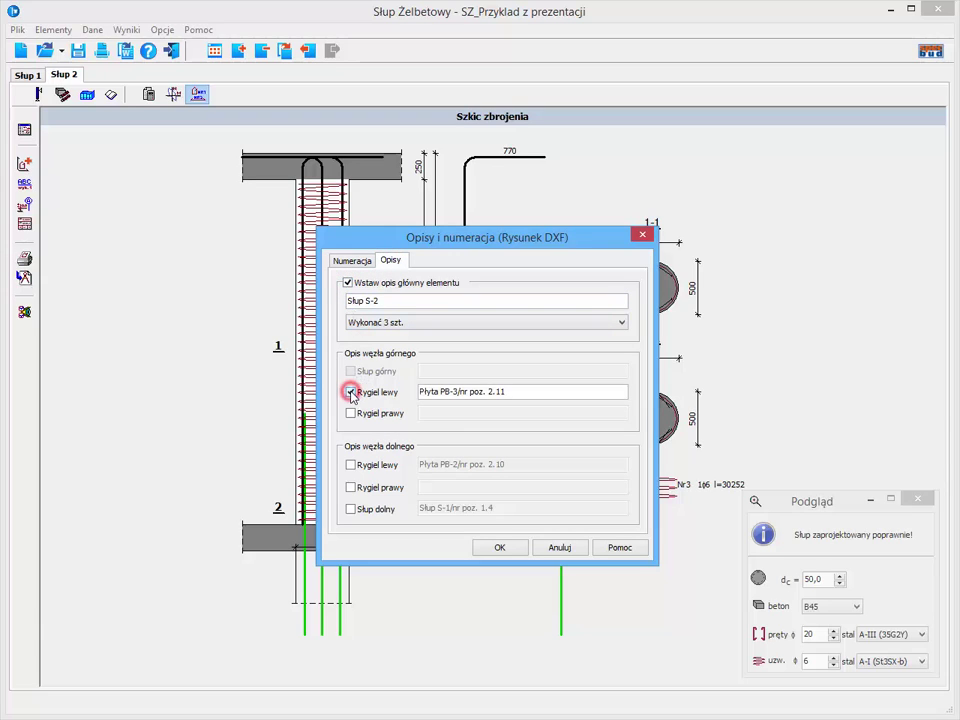
left_click(351, 465)
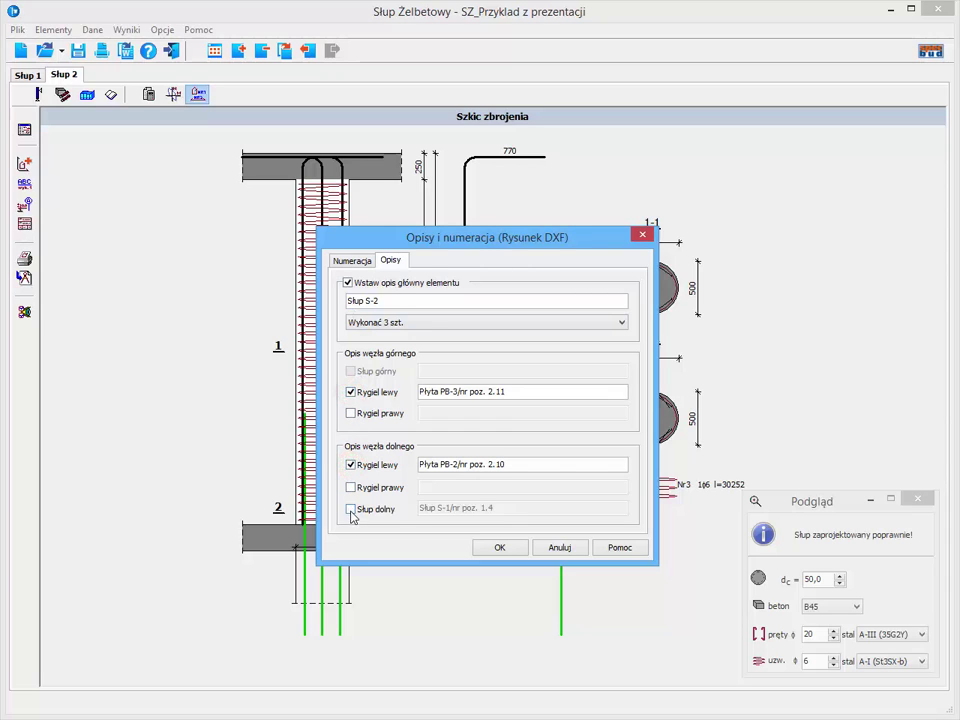
left_click(351, 510)
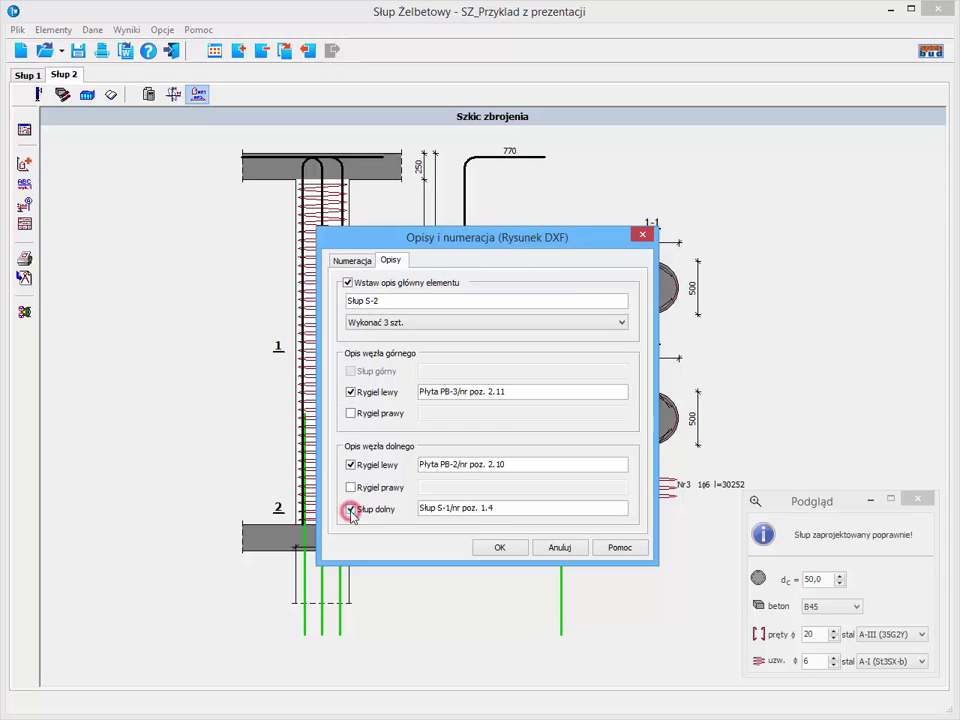
left_click(499, 548)
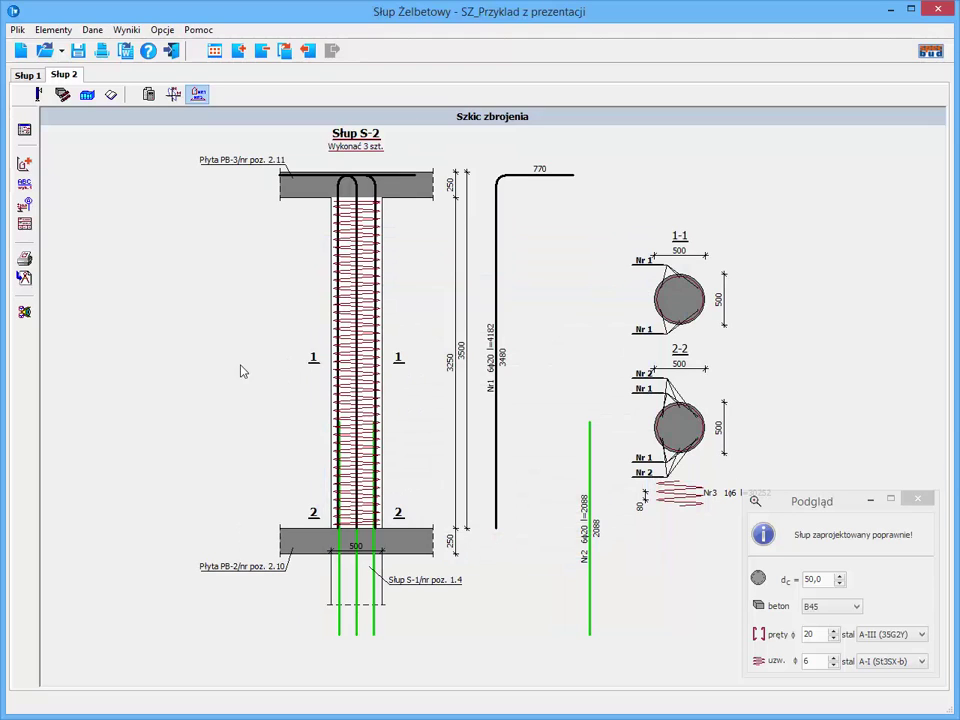
Step: Mark the elevation levels +0,000 and -3,500 and the characteristic floor level
left_click(25, 206)
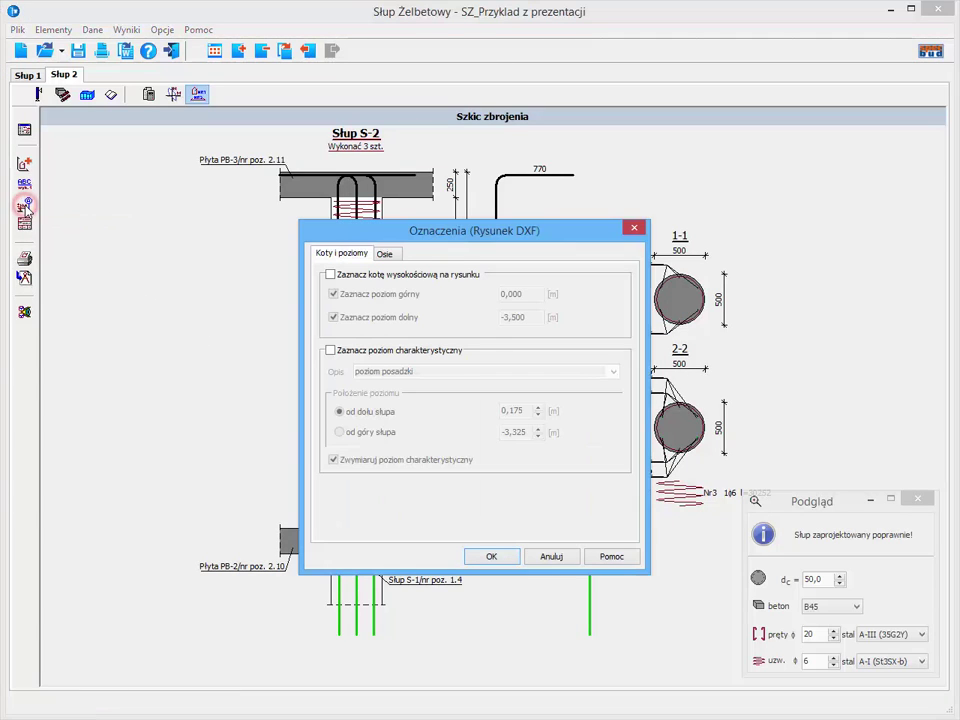
left_click(331, 274)
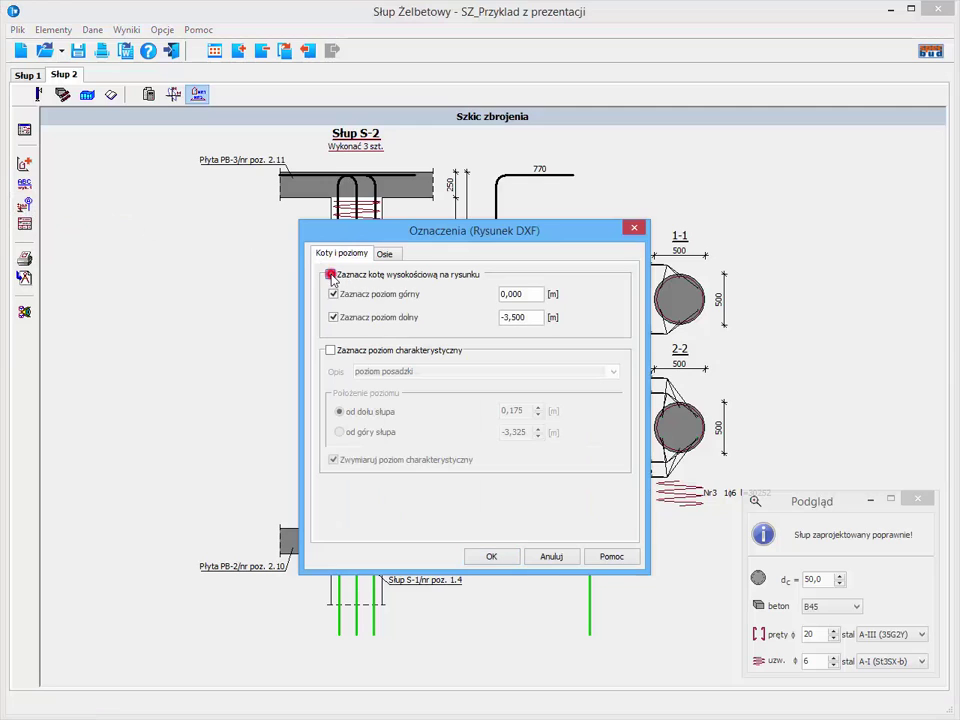
left_click(331, 351)
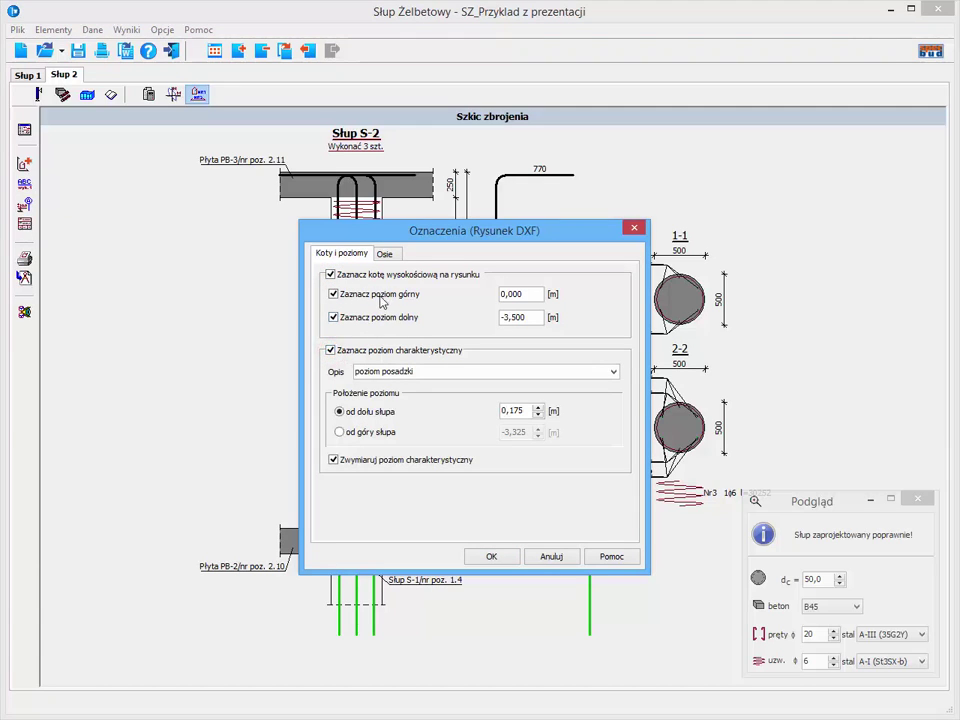
Step: Add structural axes C (renamed from H) and 5, then apply the markings
left_click(387, 255)
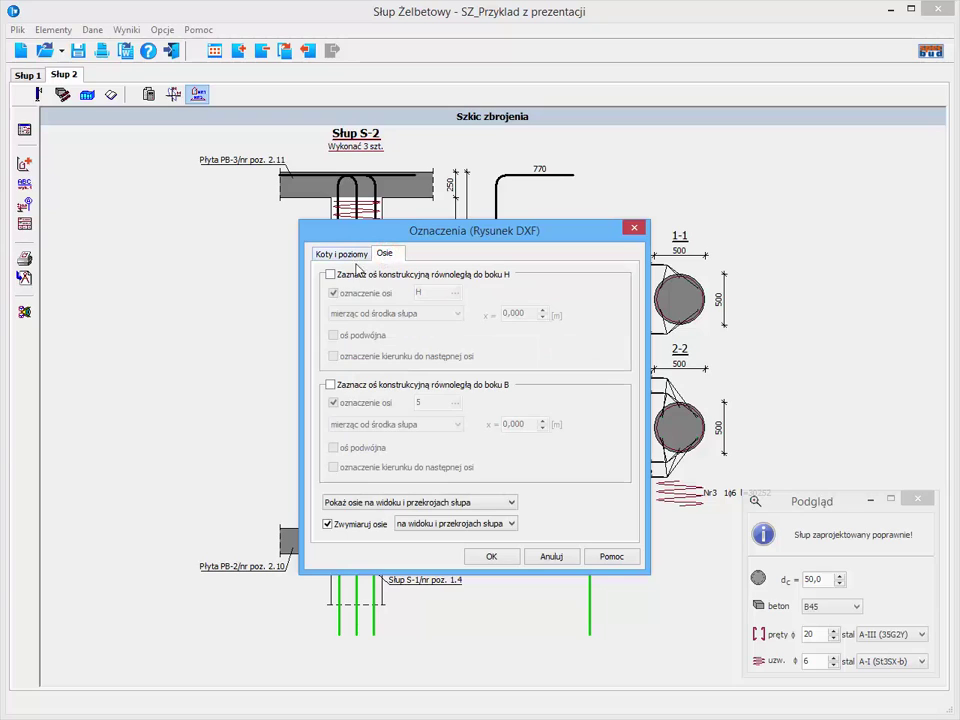
left_click(329, 275)
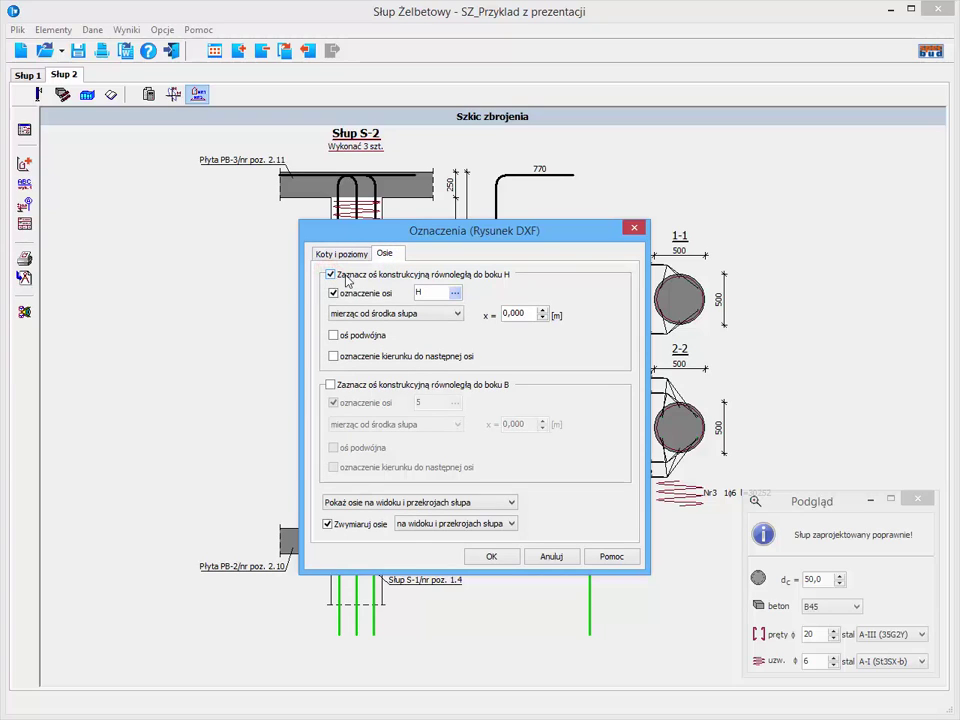
double_click(422, 292)
type("C")
left_click(330, 385)
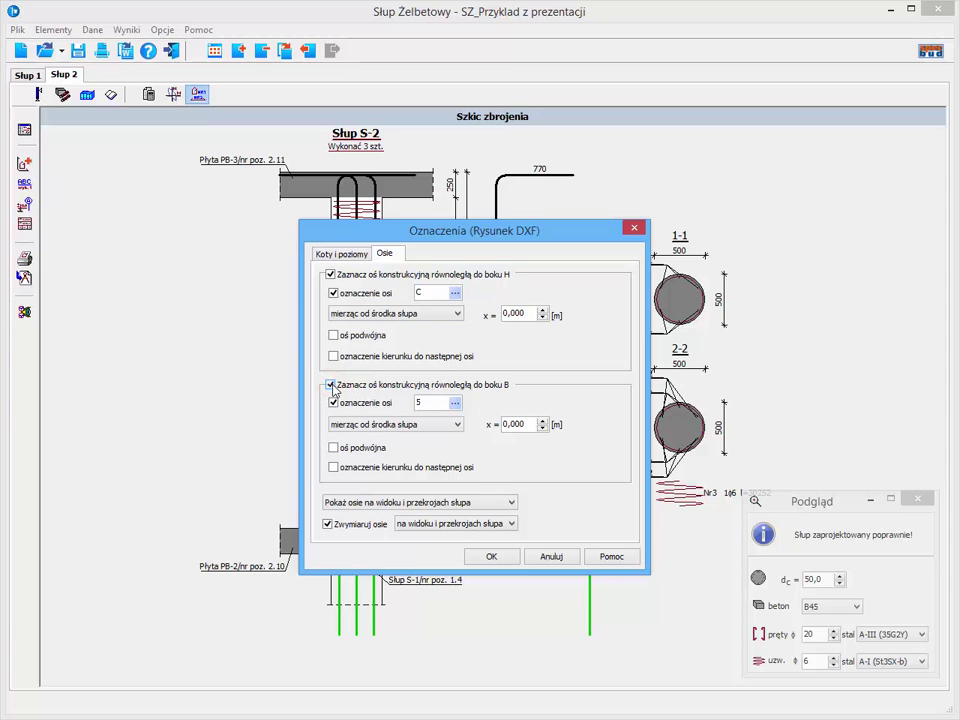
left_click(493, 557)
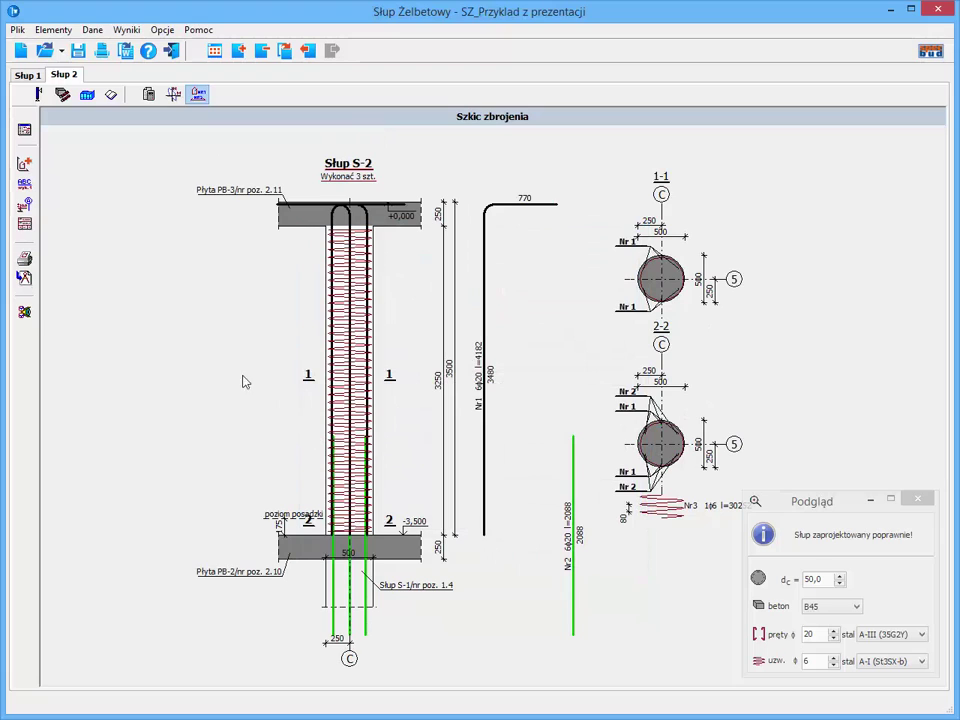
Step: Set the title block's Data field to today's date, 31.10.2014, and confirm
left_click(26, 225)
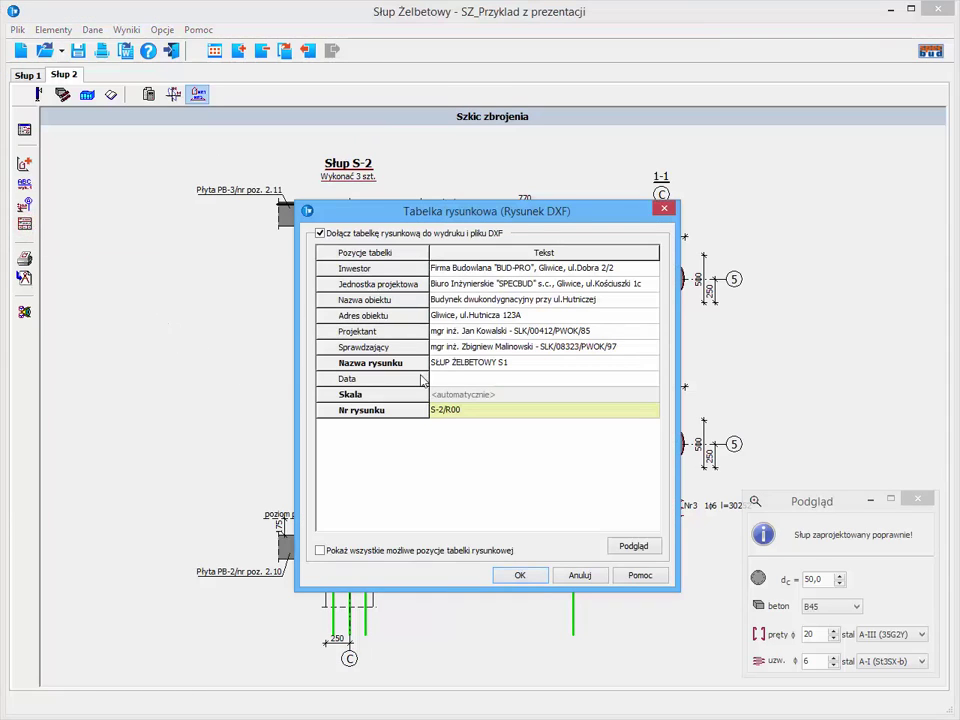
left_click(497, 379)
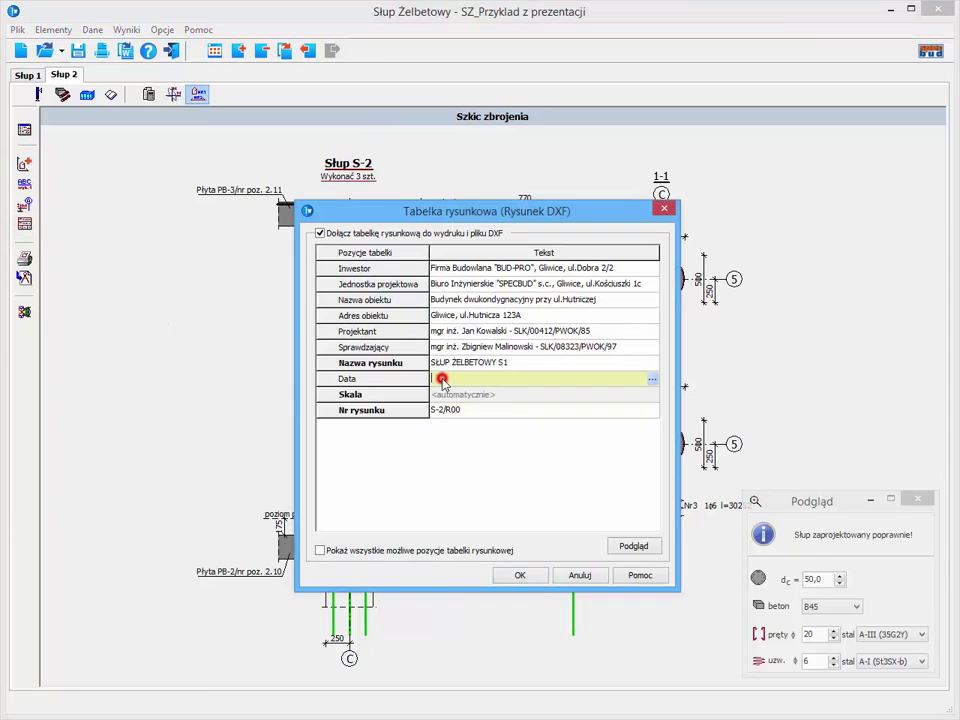
left_click(651, 380)
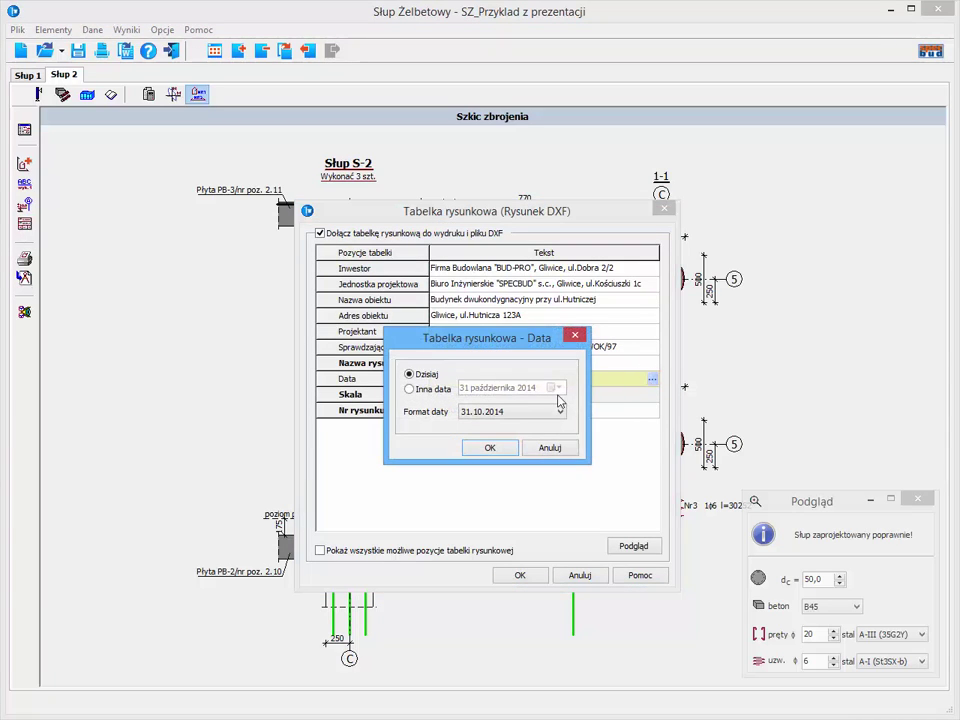
left_click(488, 446)
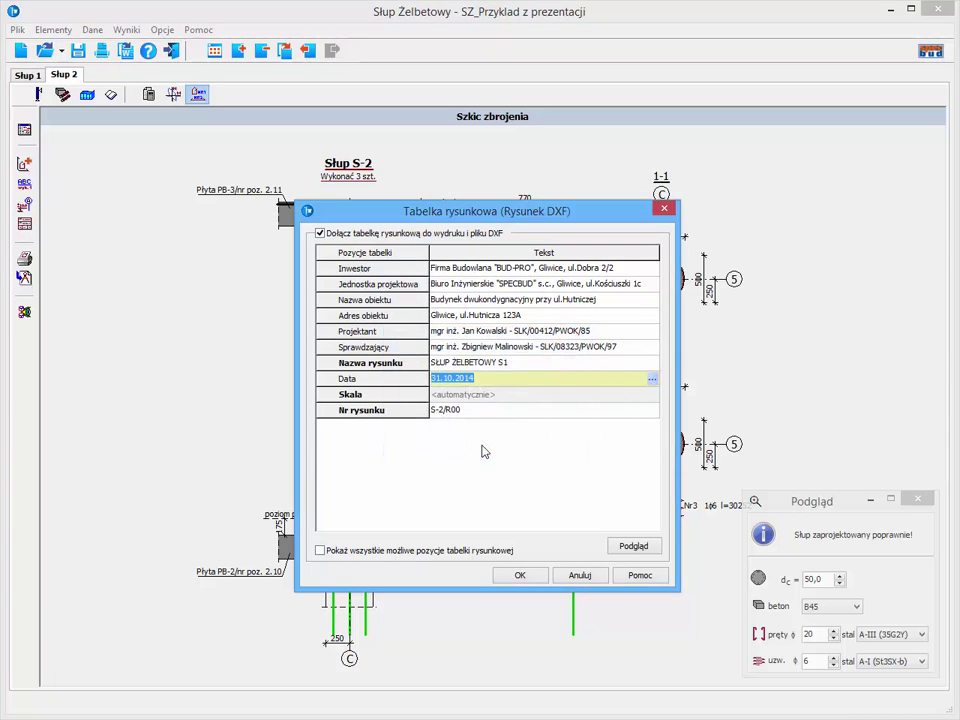
left_click(518, 577)
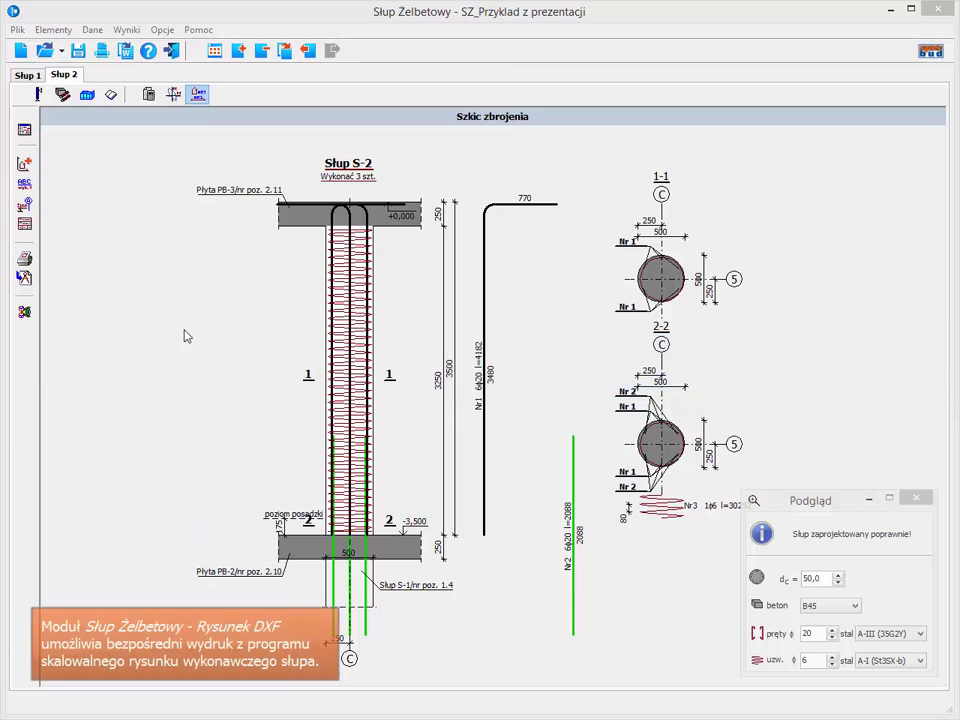
Step: Tick Wykaz zbrojenia, Tablica materiałowa and Tabelka rysunkowa for printing, then close the preview
left_click(24, 205)
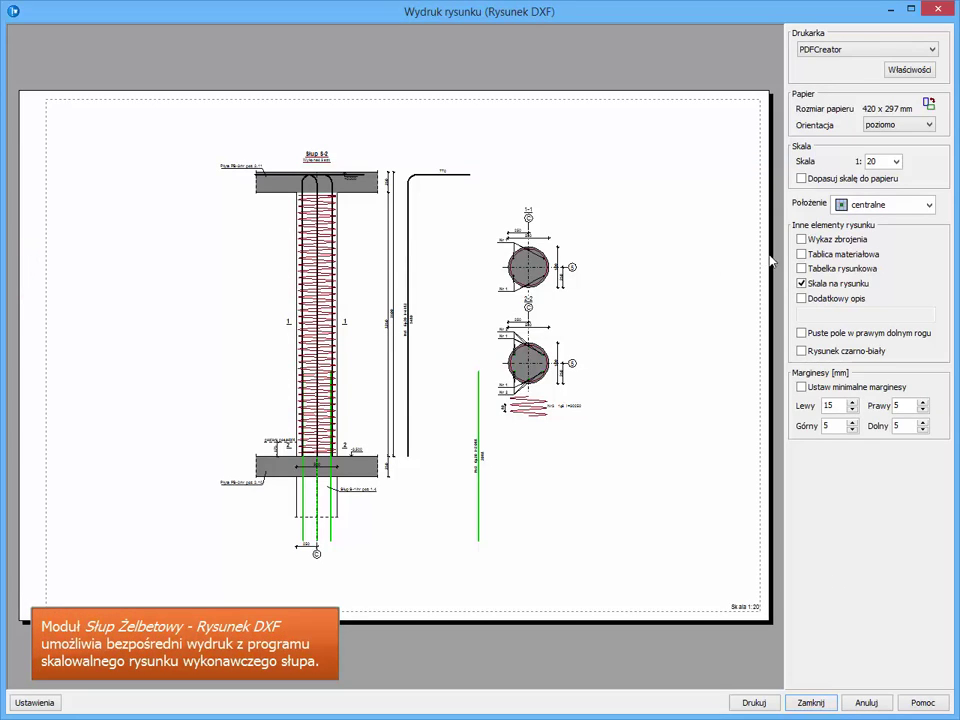
left_click(800, 240)
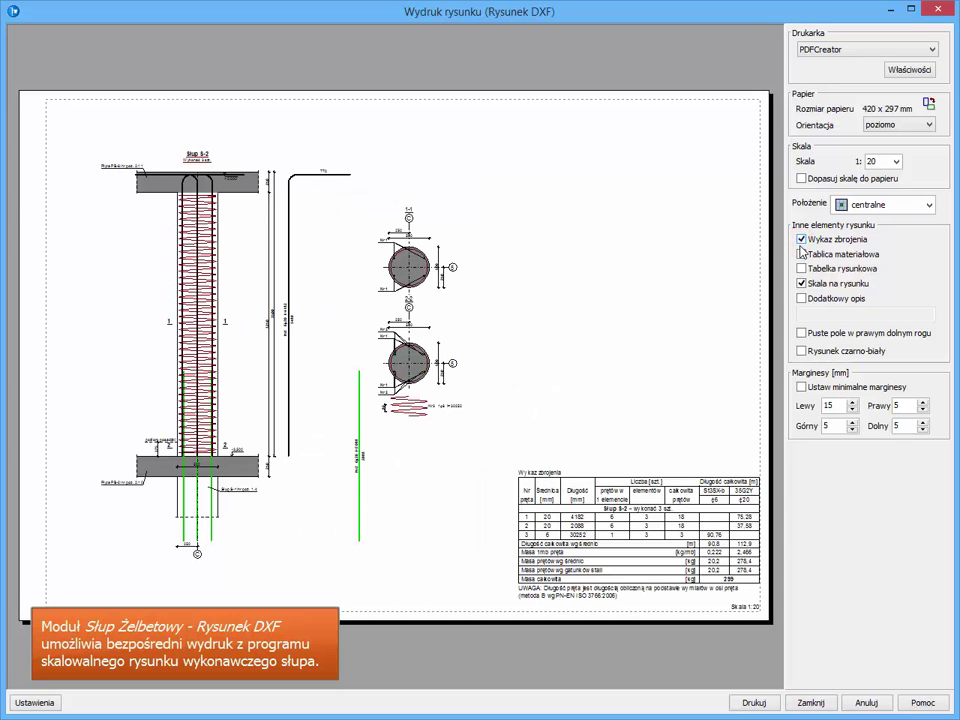
left_click(801, 254)
left_click(801, 268)
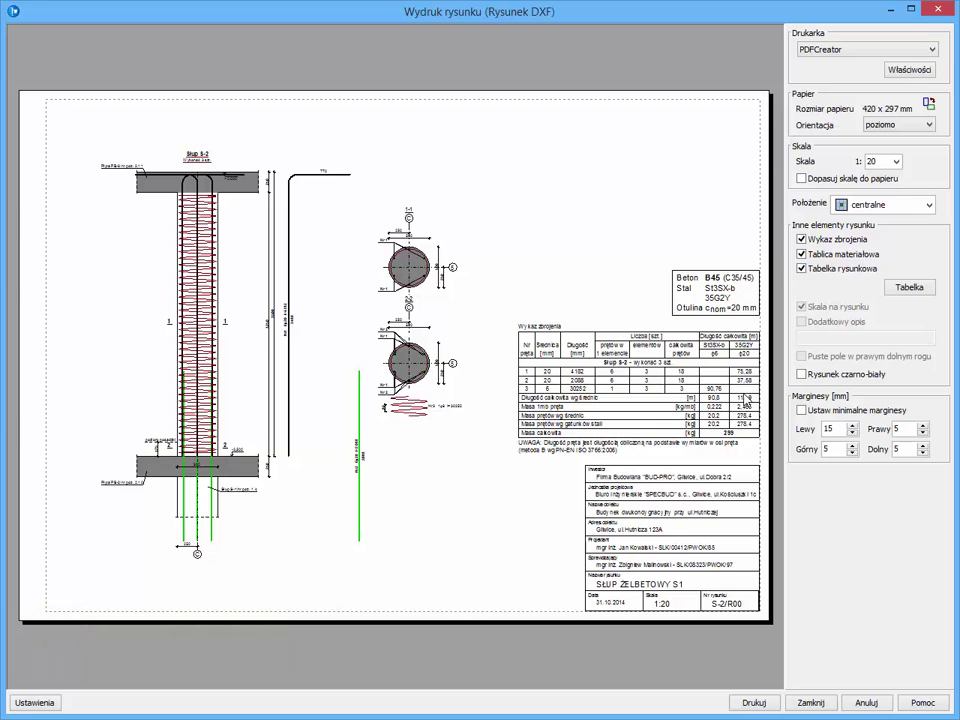
left_click(810, 703)
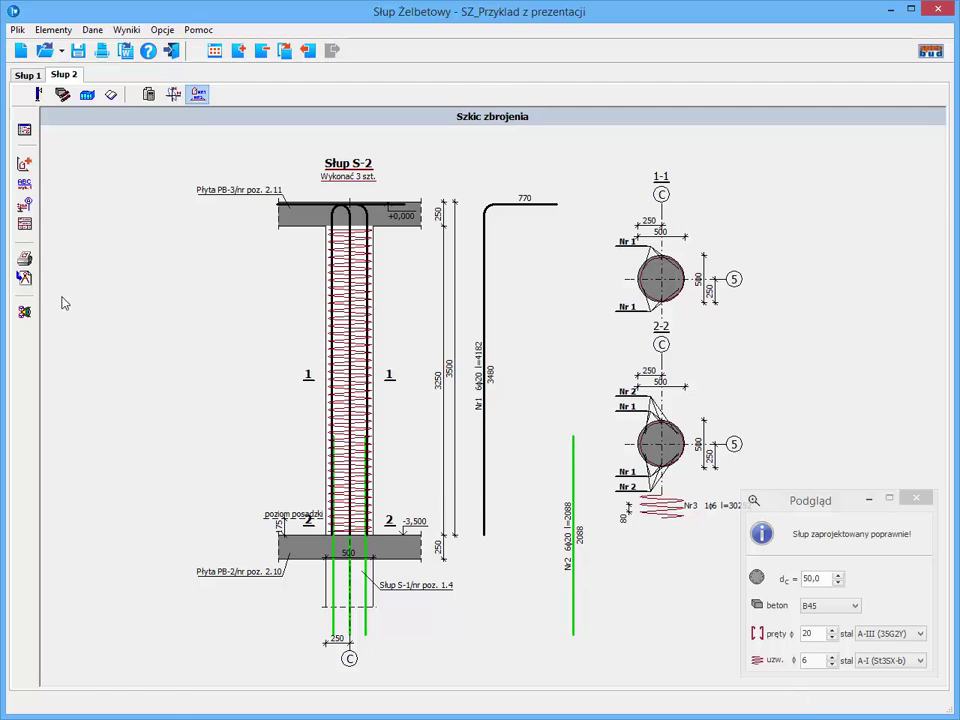
Step: Keep ZWCAD as the target program in the DXF export settings
left_click(24, 279)
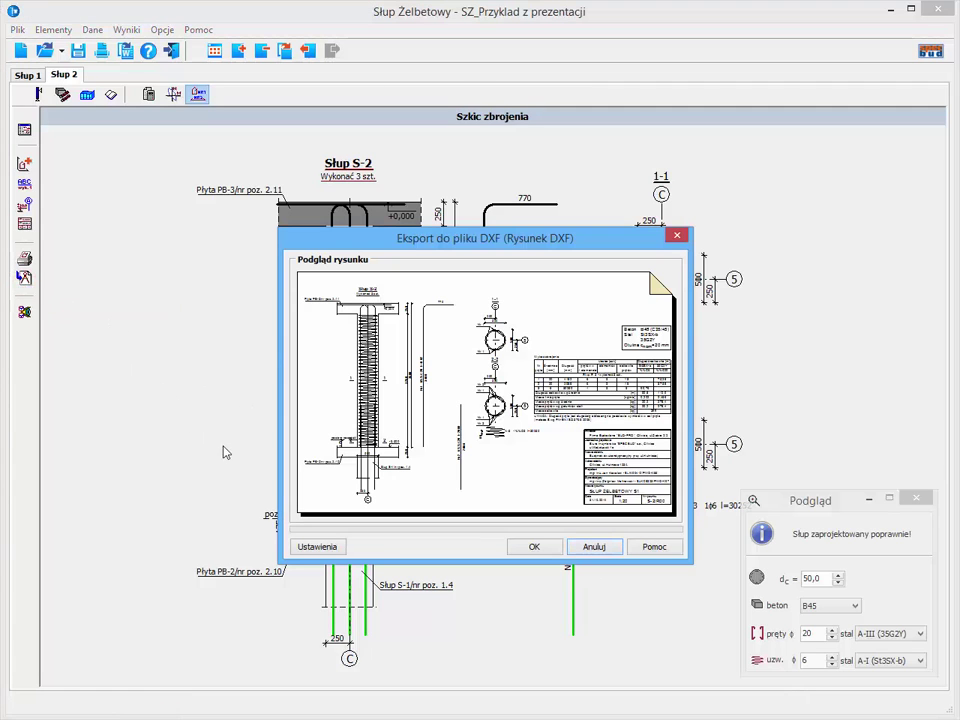
left_click(319, 548)
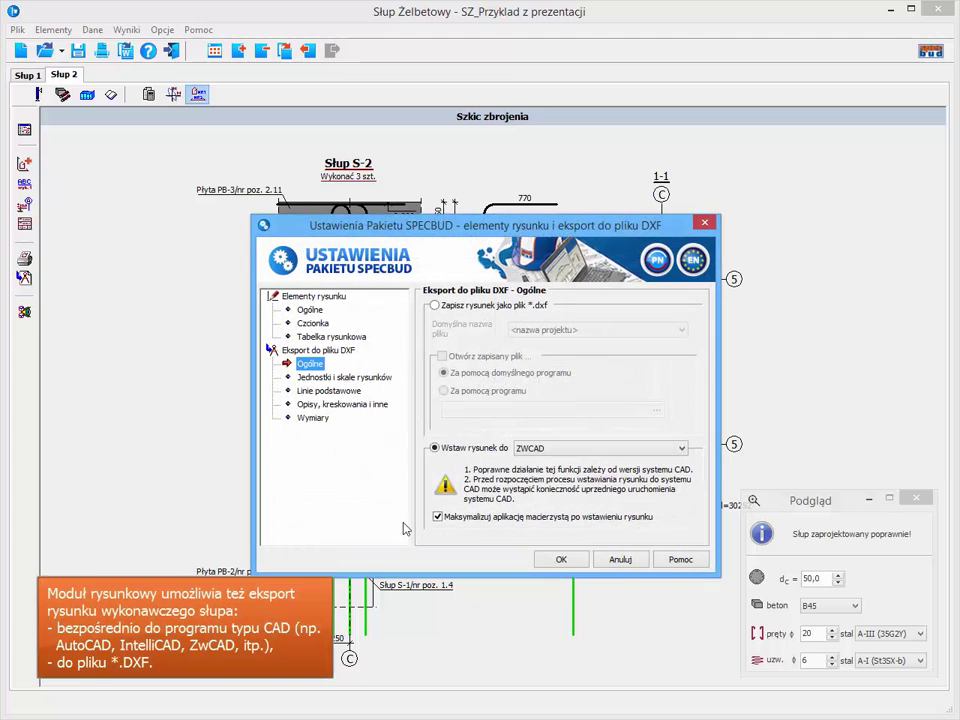
left_click(589, 447)
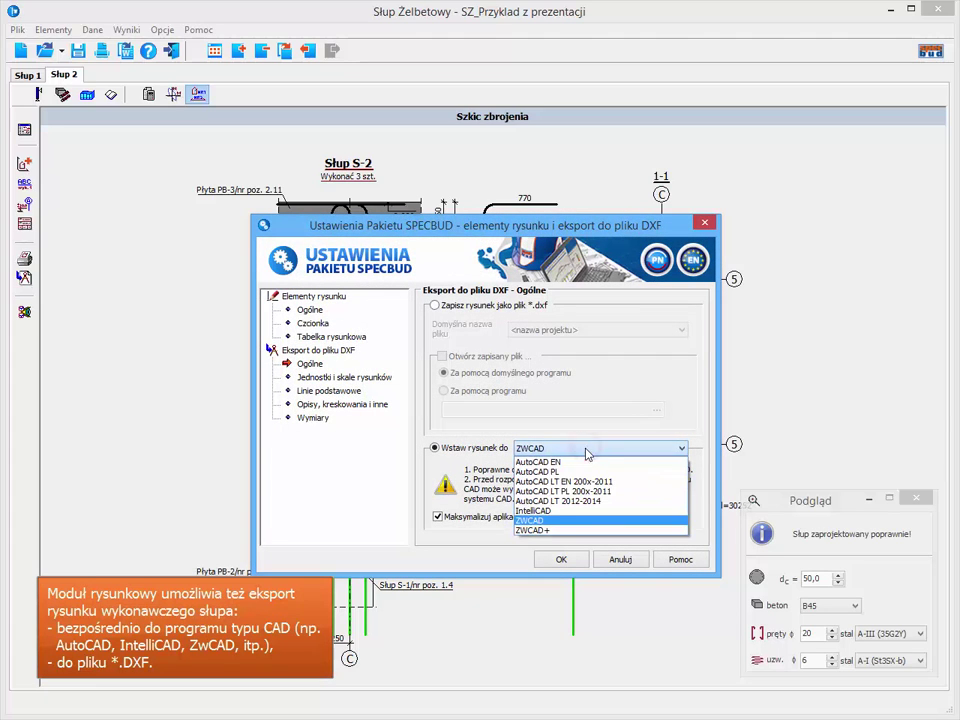
left_click(532, 520)
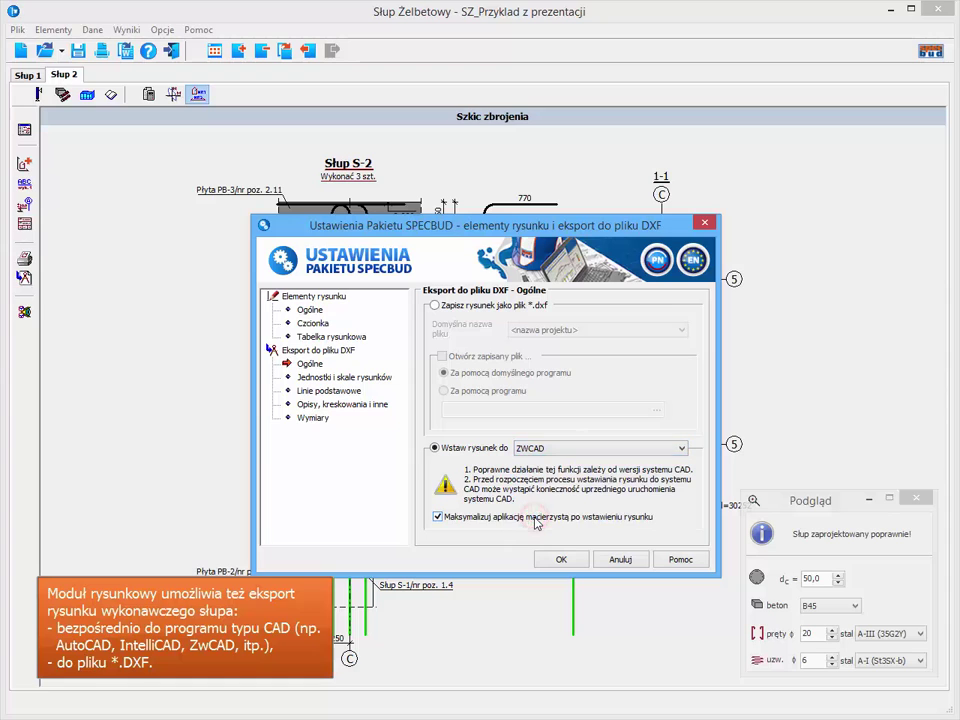
Step: Place thick continuous lines and dimensions on their own layers and export the drawing
left_click(340, 390)
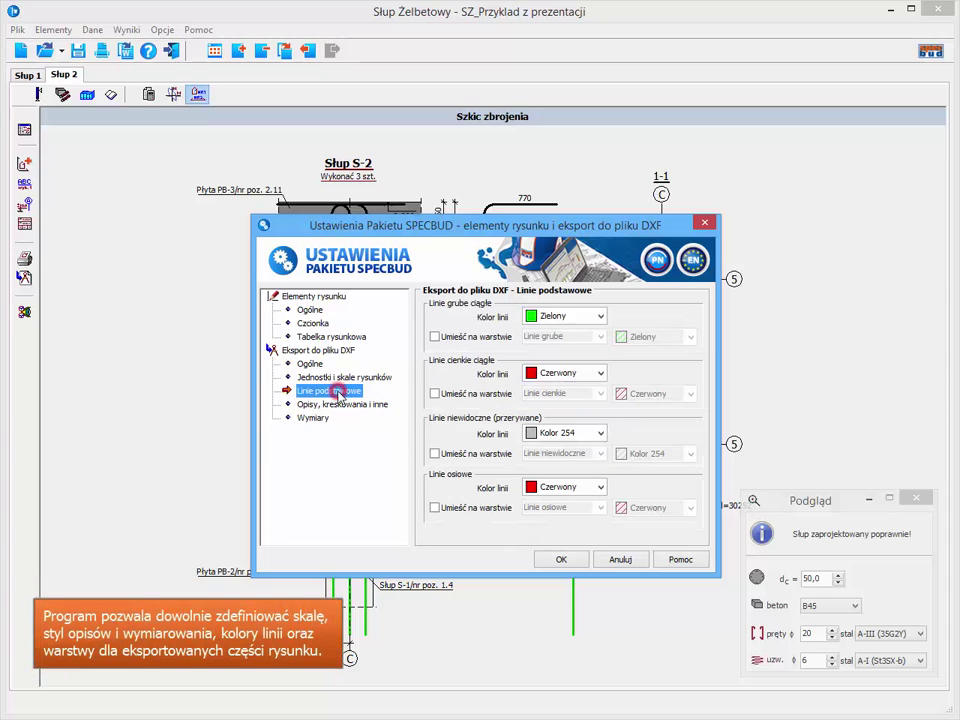
left_click(434, 337)
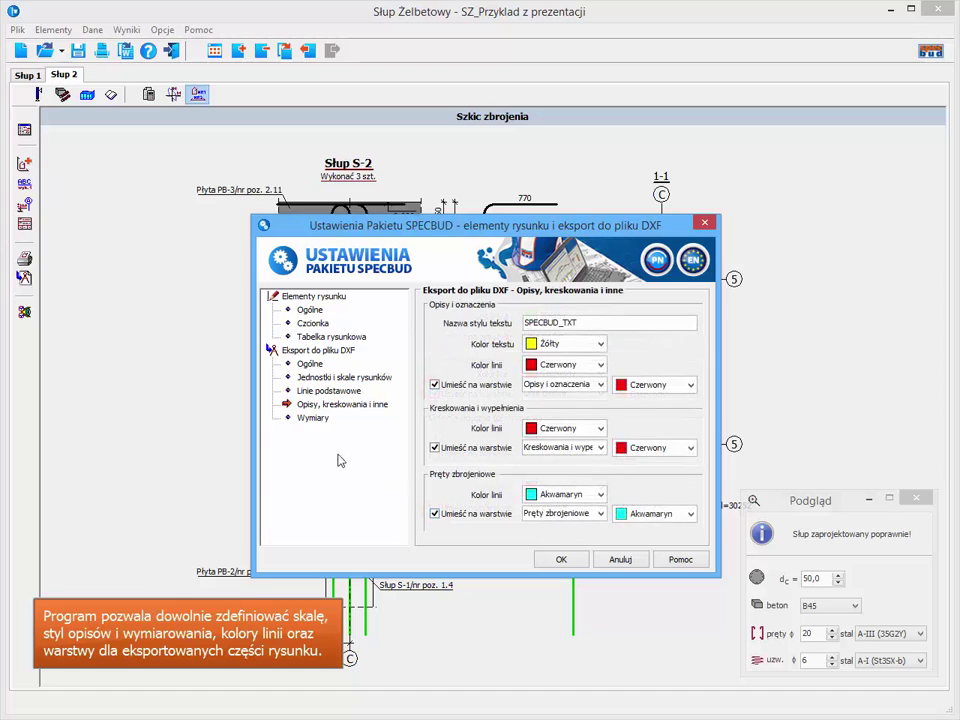
left_click(313, 417)
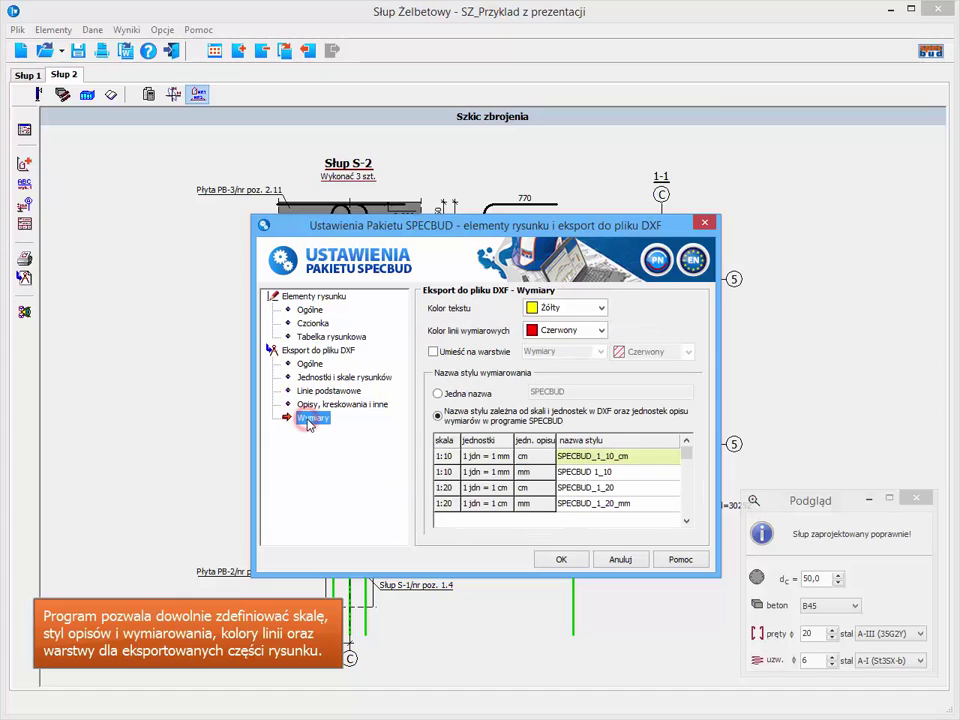
left_click(434, 352)
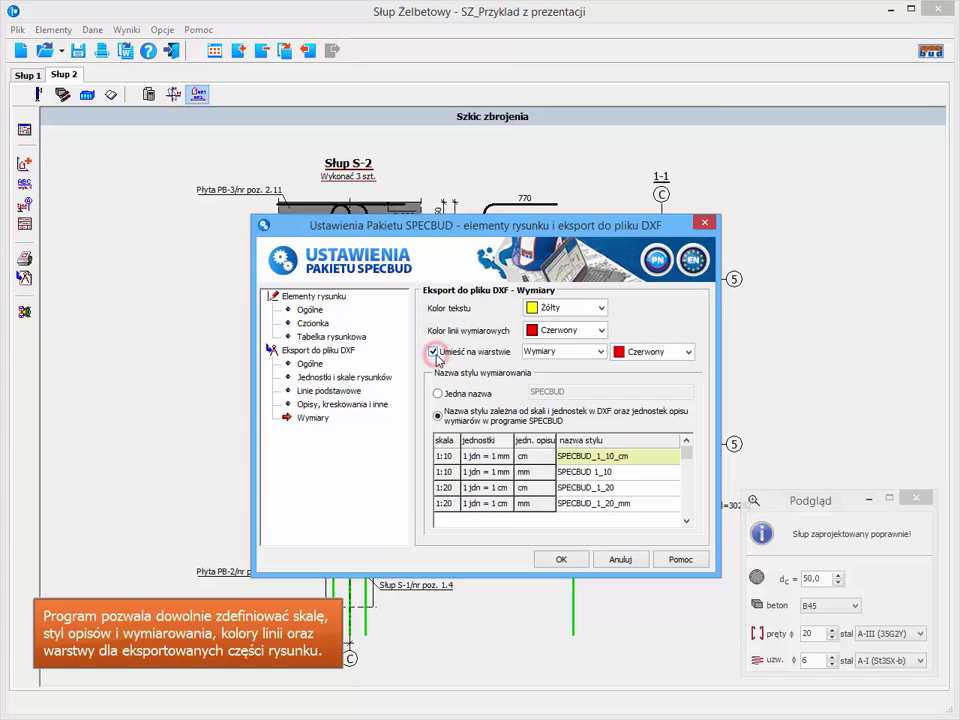
left_click(557, 562)
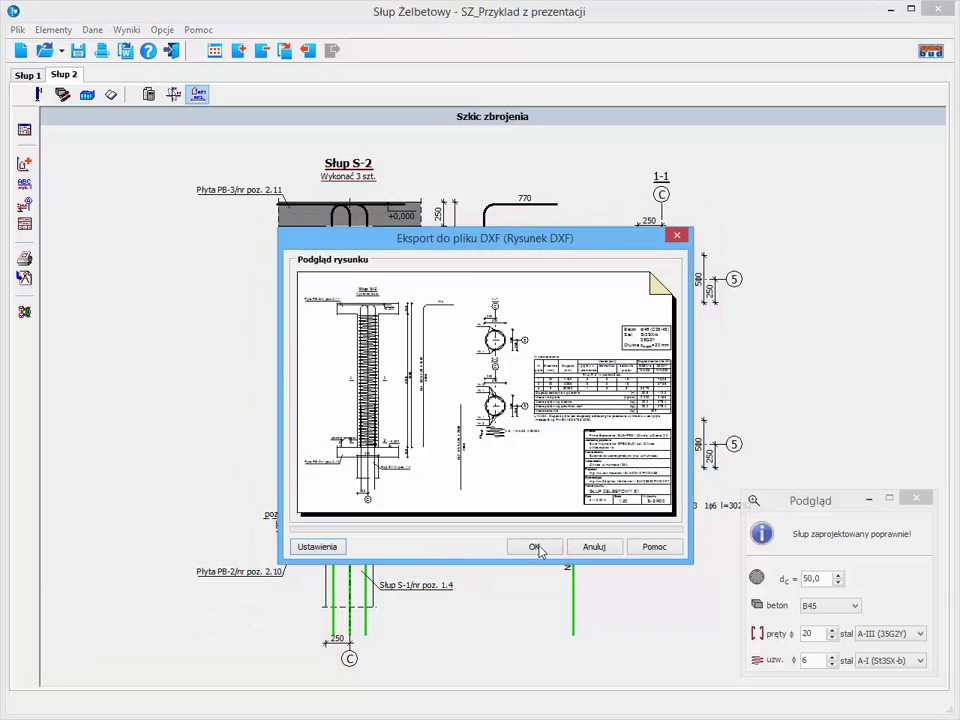
left_click(536, 547)
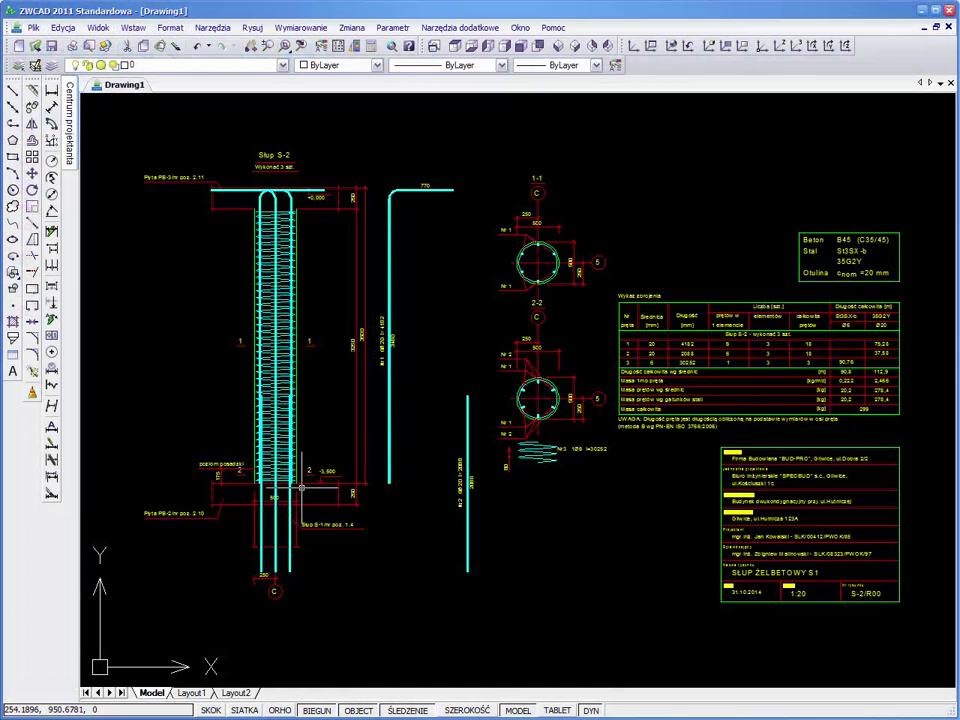
Step: Zoom in and check which layer the 250 dimension sits on
scroll(430, 430, "up", 3)
scroll(438, 470, "up", 2)
scroll(444, 499, "up", 2)
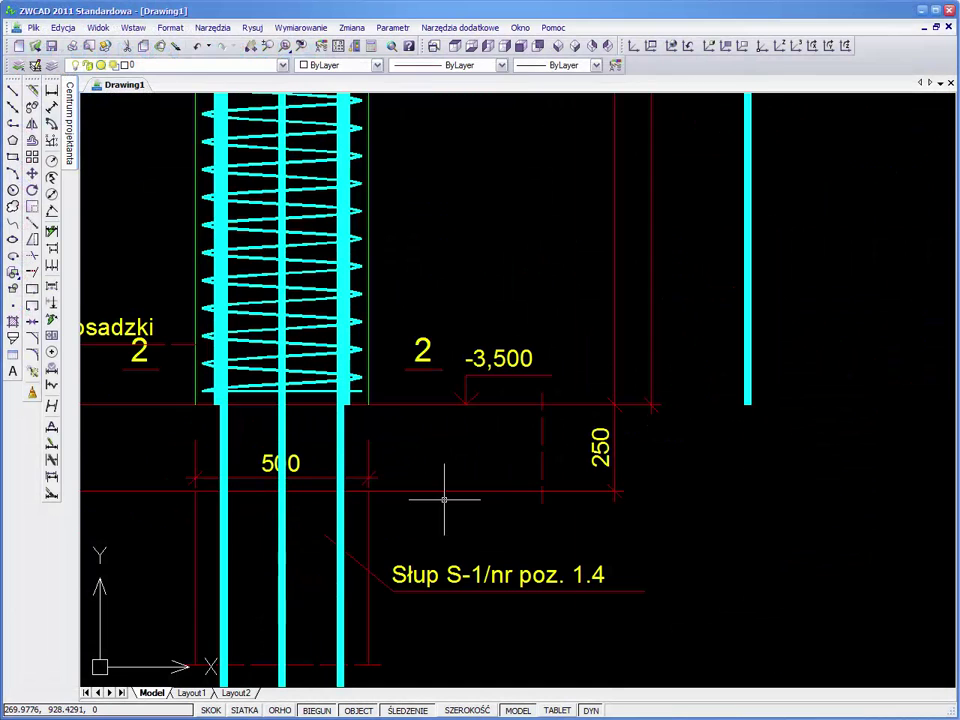
left_click(606, 454)
Step: Review the schedule, title block and 2-2 cross-section, then inspect the Nr3 spiral's properties
scroll(420, 415, "down", 5)
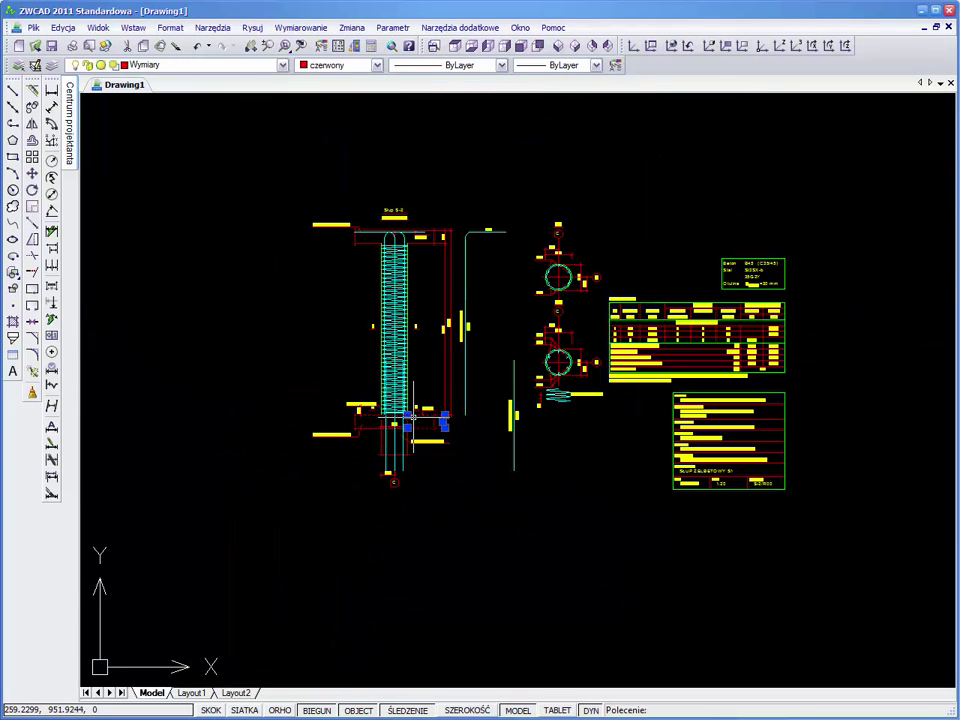
scroll(840, 428, "up", 2)
scroll(686, 429, "up", 2)
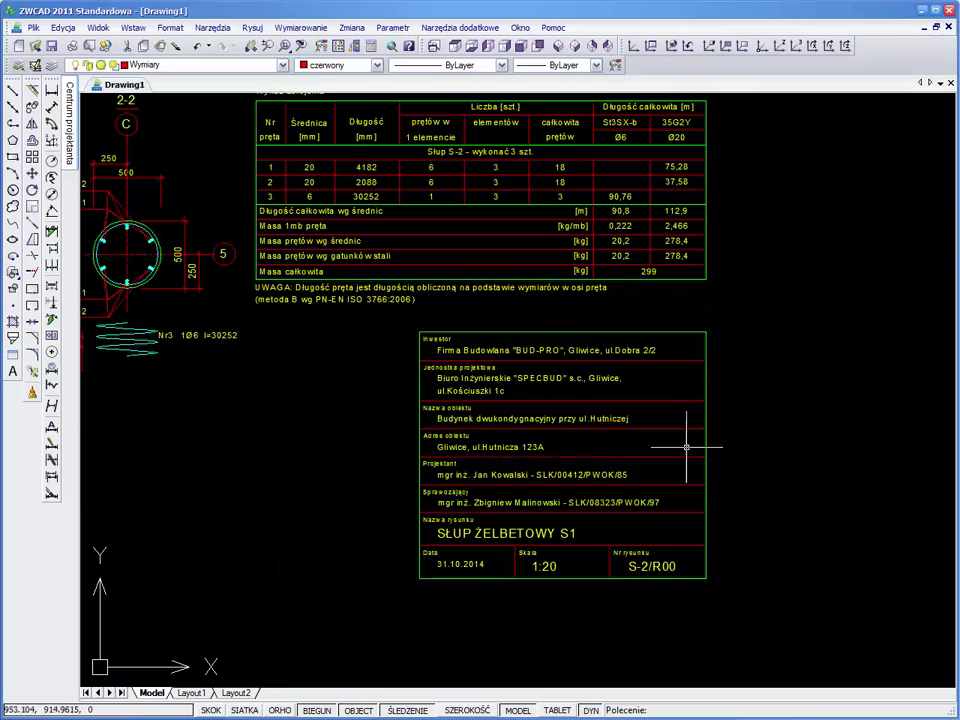
scroll(681, 469, "up", 2)
mouse_move(518, 340)
middle_mouse_down()
mouse_move(552, 433)
mouse_move(556, 620)
middle_mouse_up()
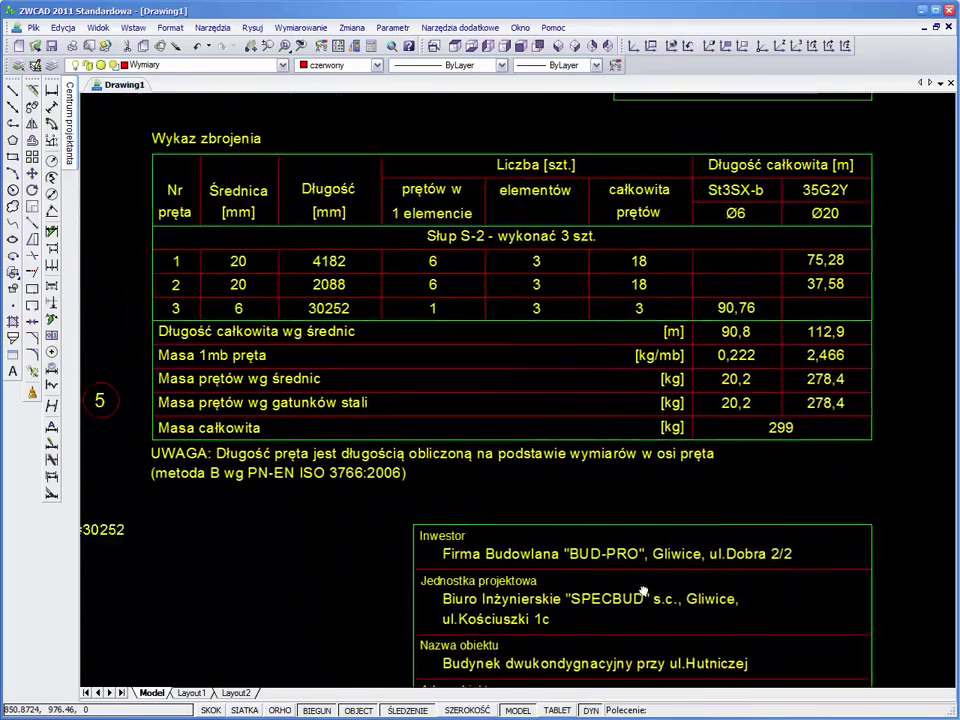
middle_click_drag(650, 350, 681, 354)
mouse_move(486, 264)
middle_mouse_down()
mouse_move(516, 304)
mouse_move(551, 388)
middle_mouse_up()
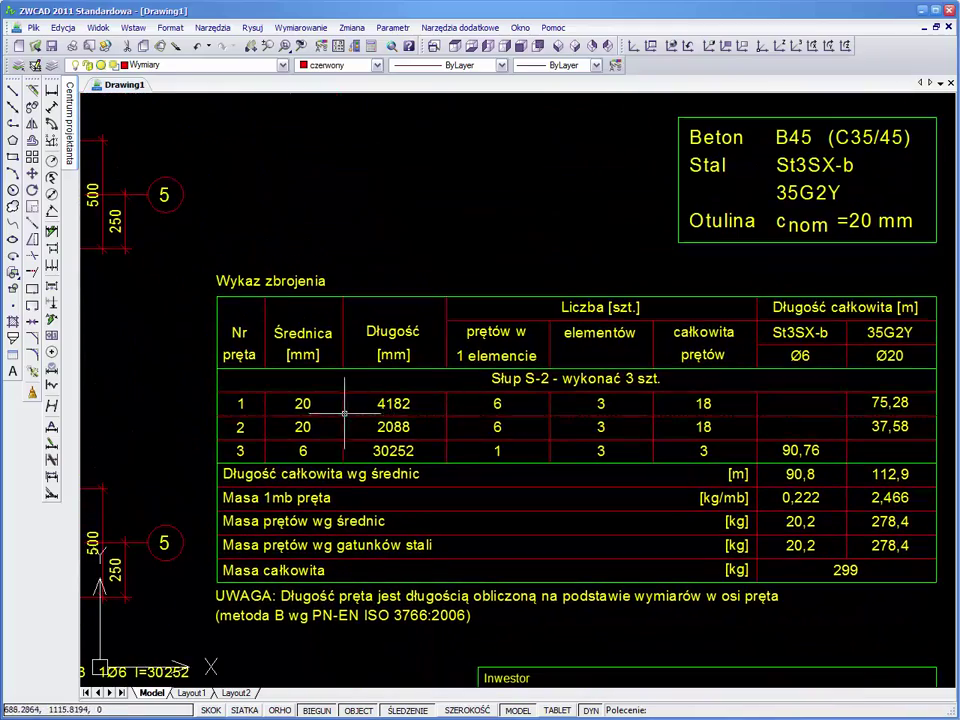
mouse_move(350, 405)
middle_mouse_down()
mouse_move(429, 371)
mouse_move(655, 401)
mouse_move(752, 302)
middle_mouse_up()
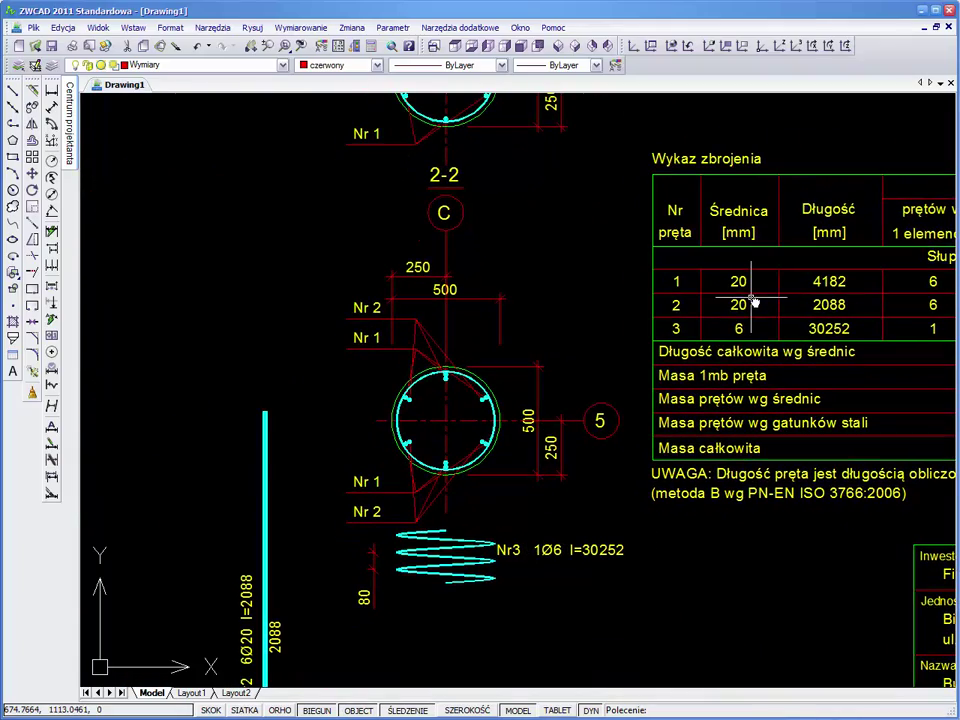
left_click(450, 540)
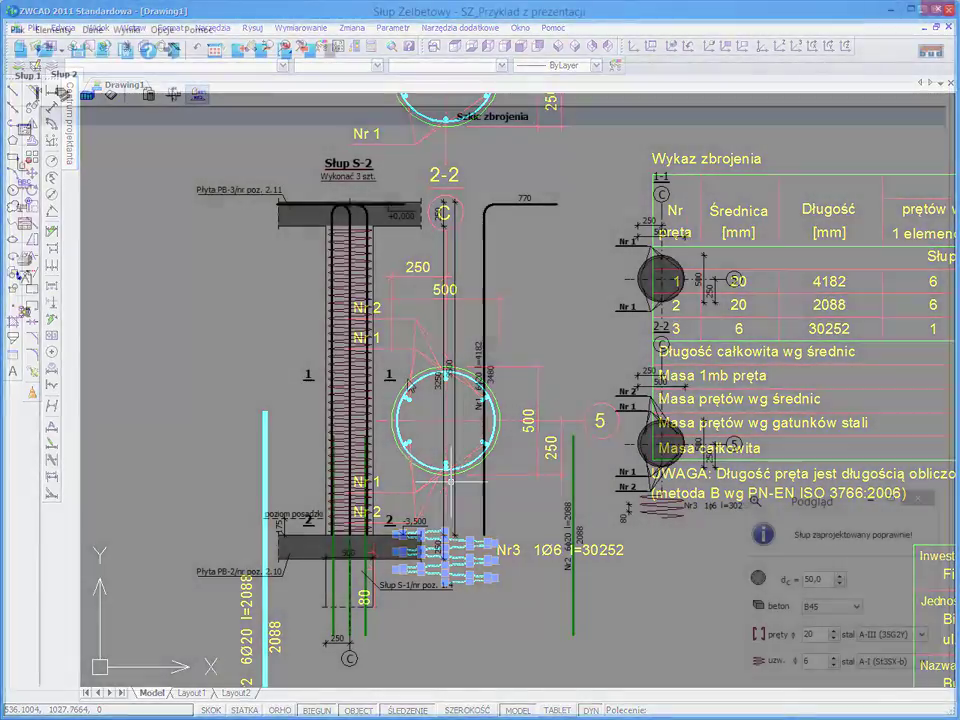